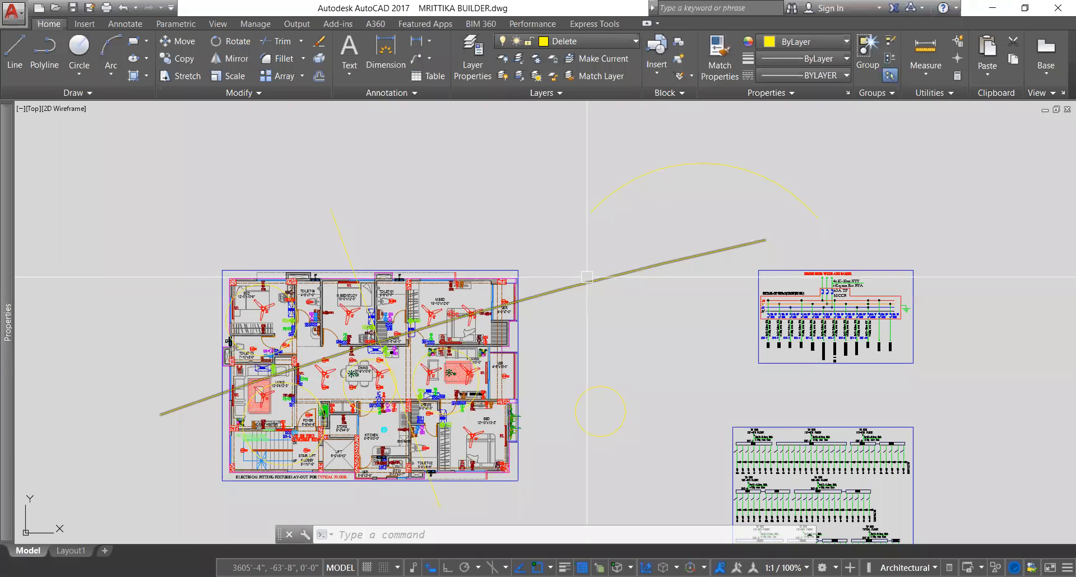
mouse_move(586, 276)
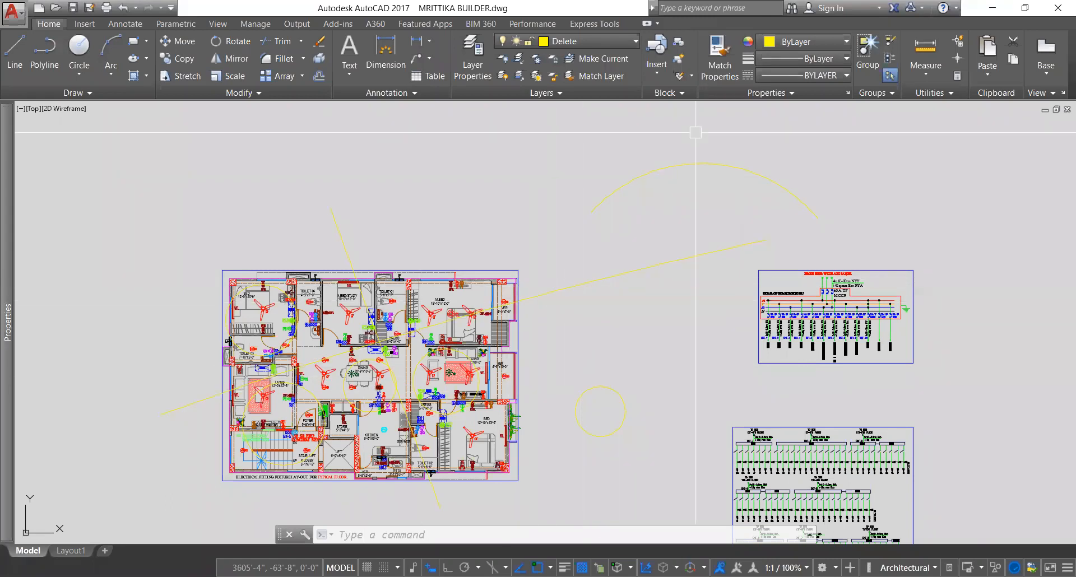
click(675, 164)
click(630, 276)
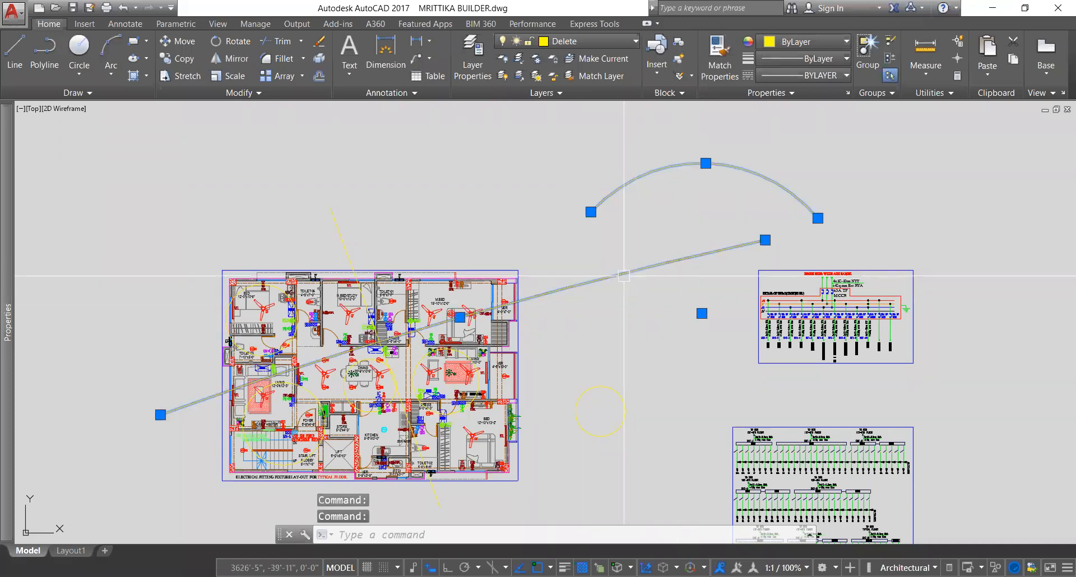
key(Escape)
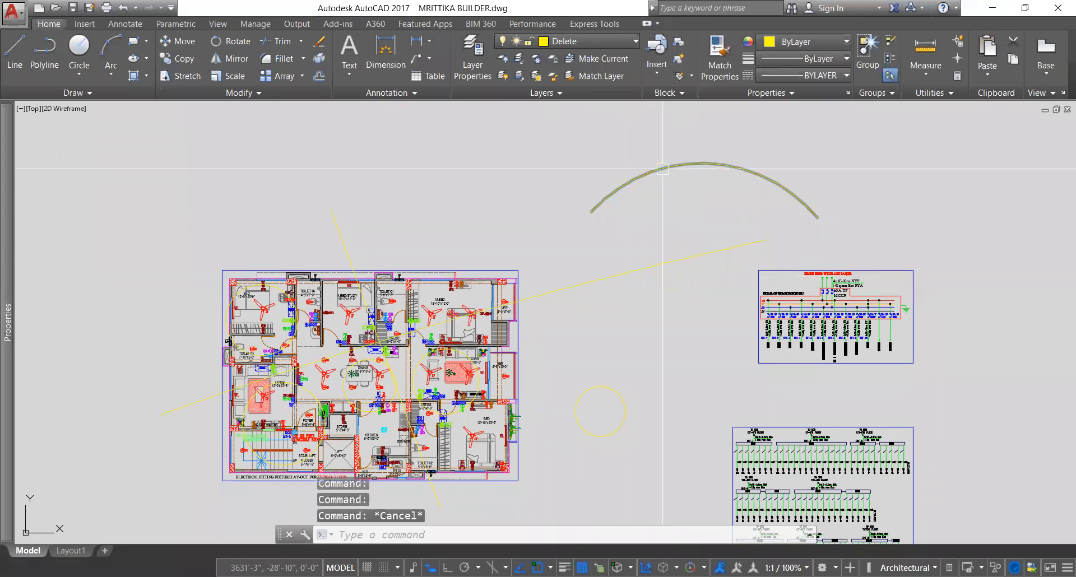
- Isolate the layer of the large yellow arc drawn above the floor plan
click(649, 172)
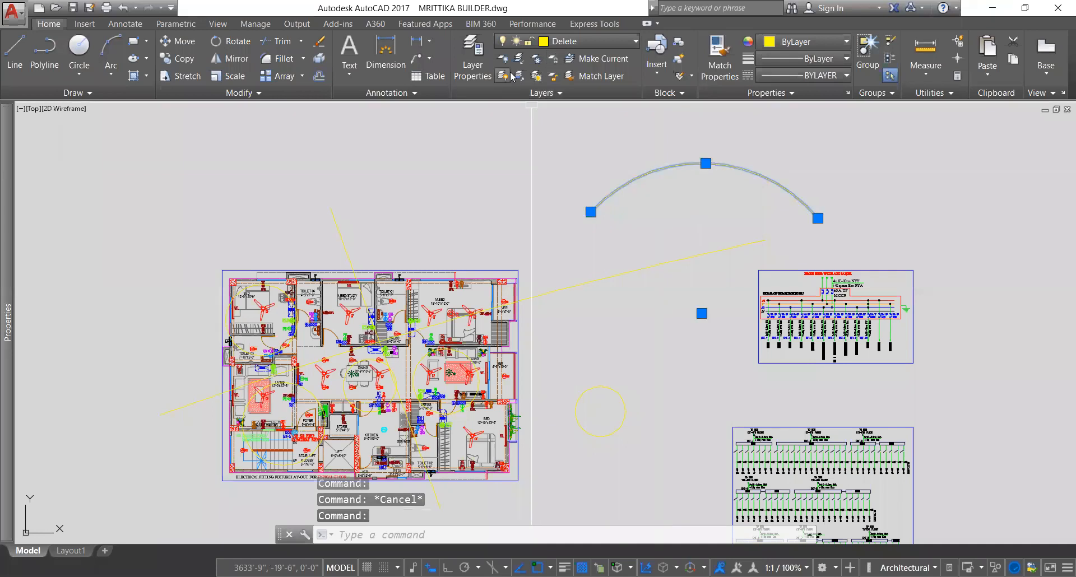
click(519, 60)
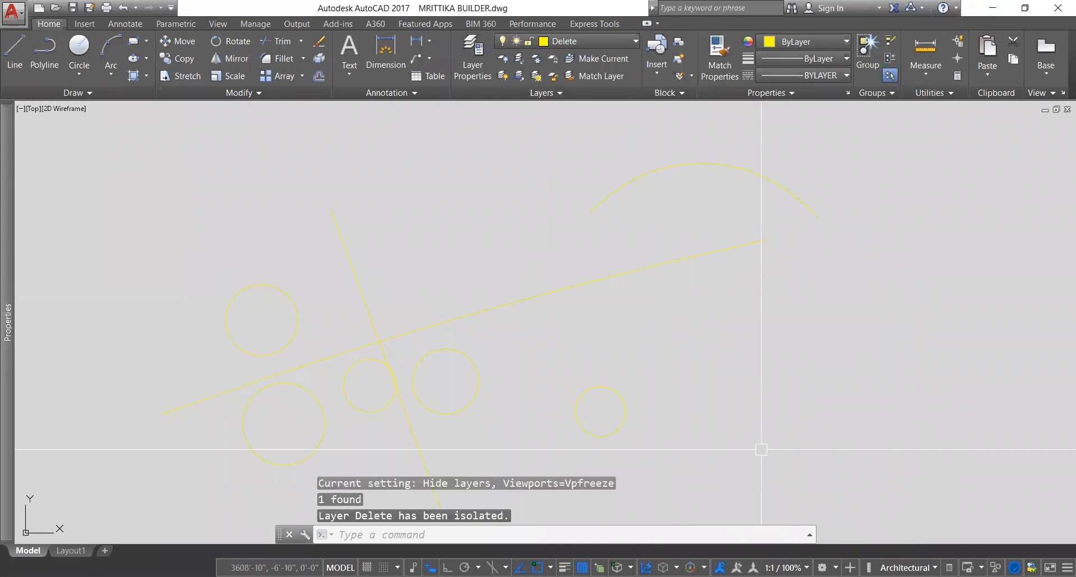
- Erase all the yellow circles, lines and the arc on the isolated layer, and restore the hidden layers
click(763, 448)
click(198, 201)
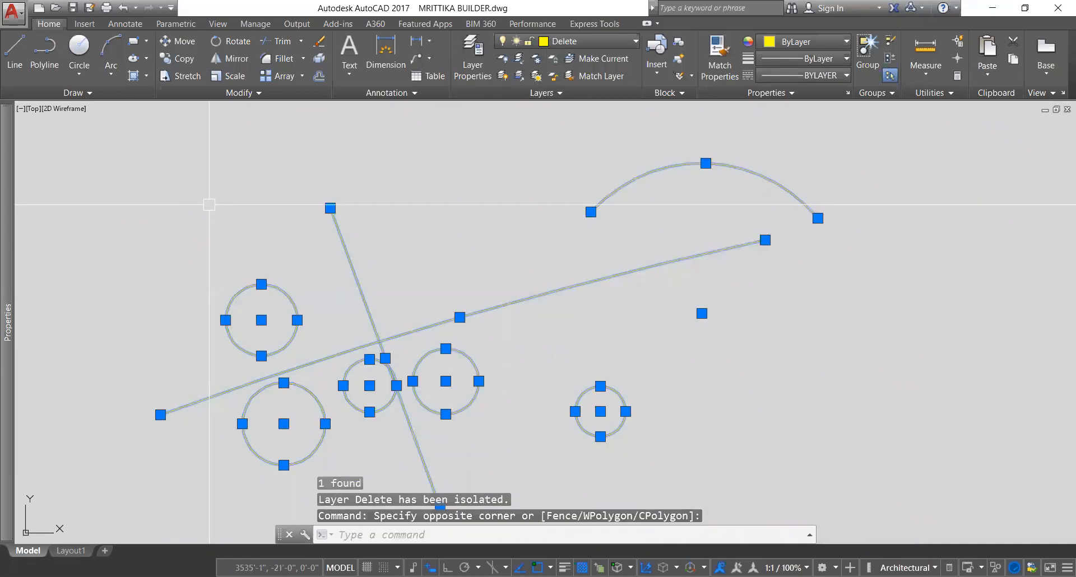
key(Delete)
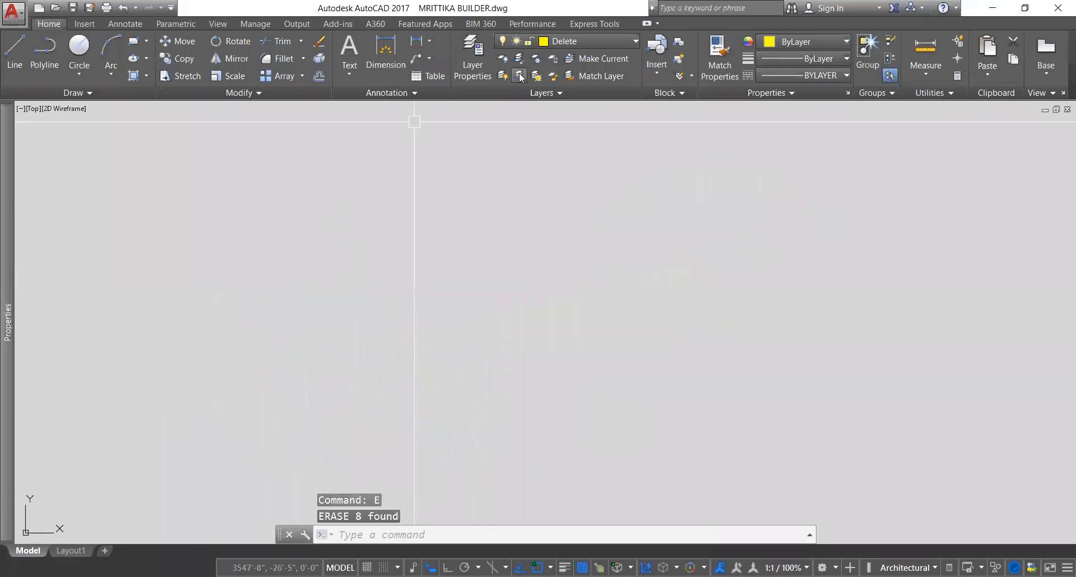
click(520, 76)
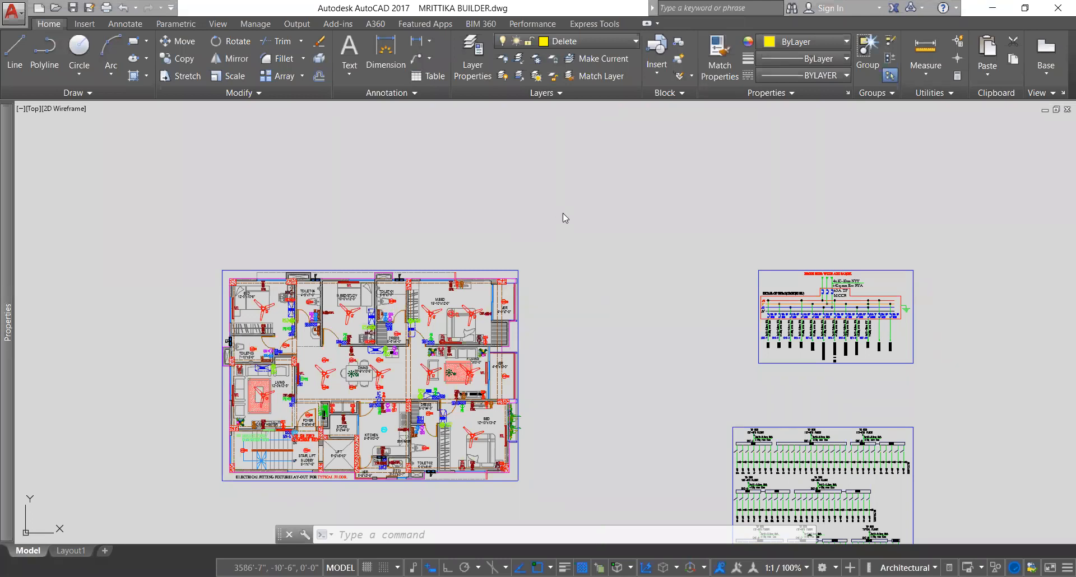
- Isolate the layer of the ES light symbol in TOILET-01 and restore the other layers
scroll(398, 308, up, 4)
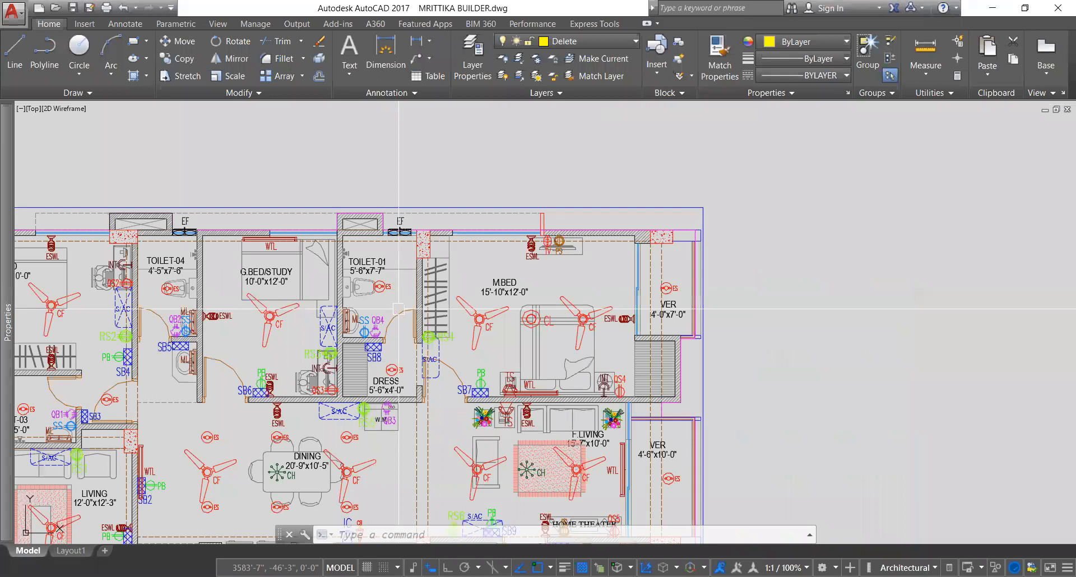
scroll(398, 309, up, 2)
click(367, 275)
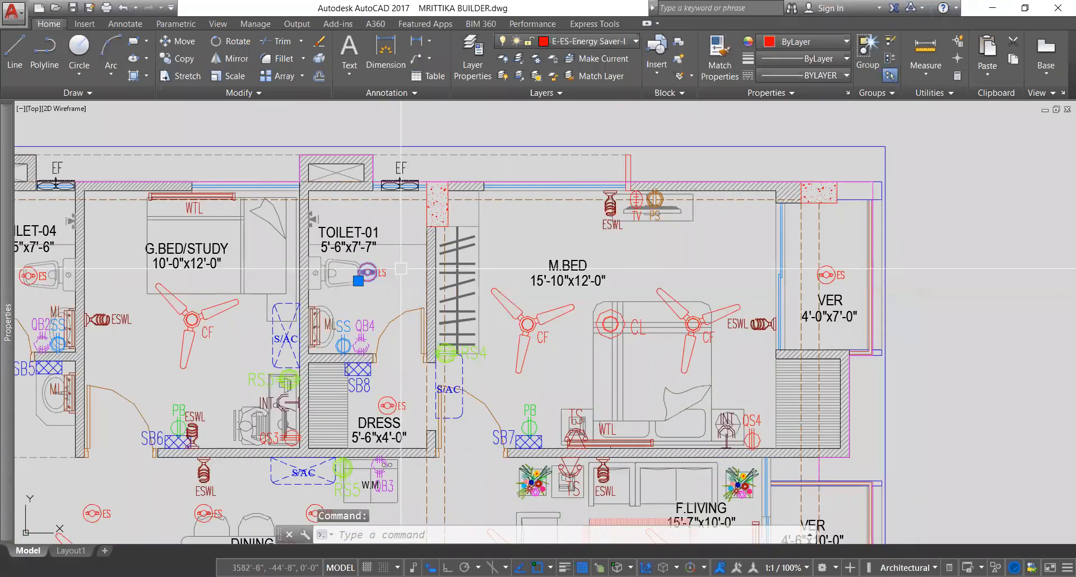
scroll(426, 307, down, 6)
click(521, 59)
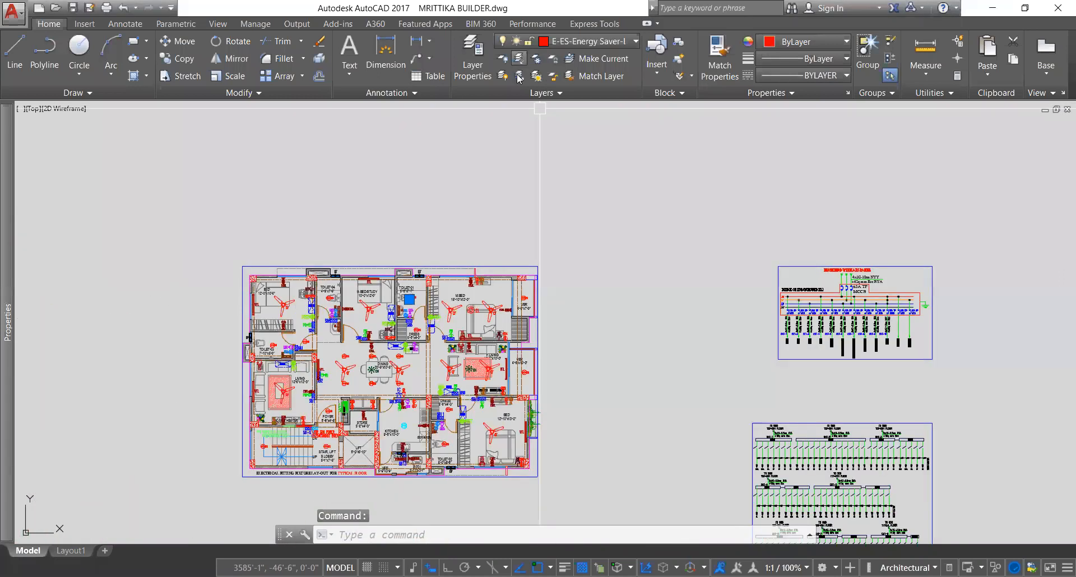
click(519, 76)
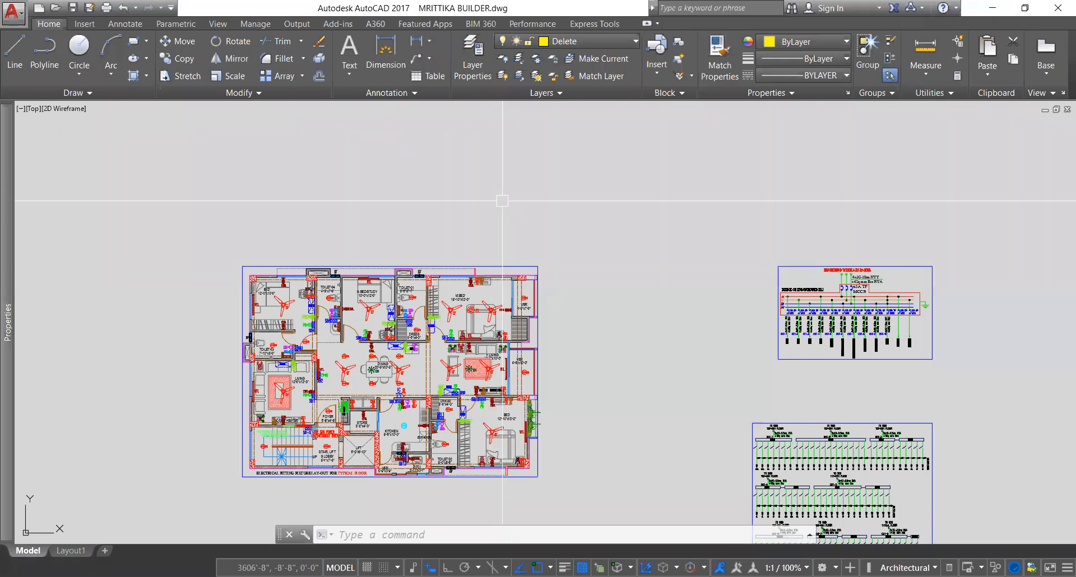
scroll(492, 304, up, 6)
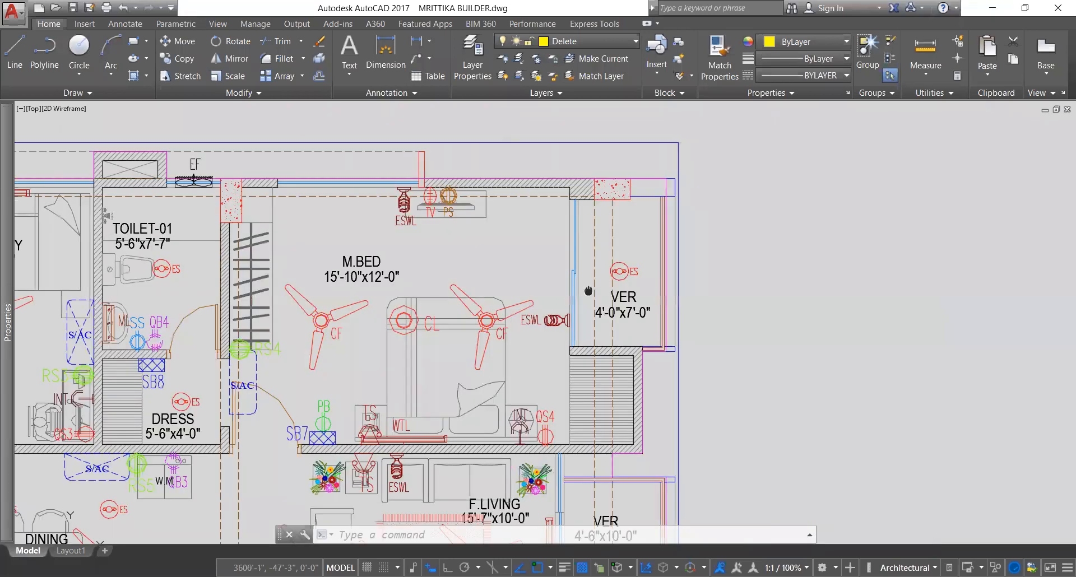
scroll(587, 283, down, 4)
middle_drag(499, 298, 468, 294)
scroll(460, 294, up, 4)
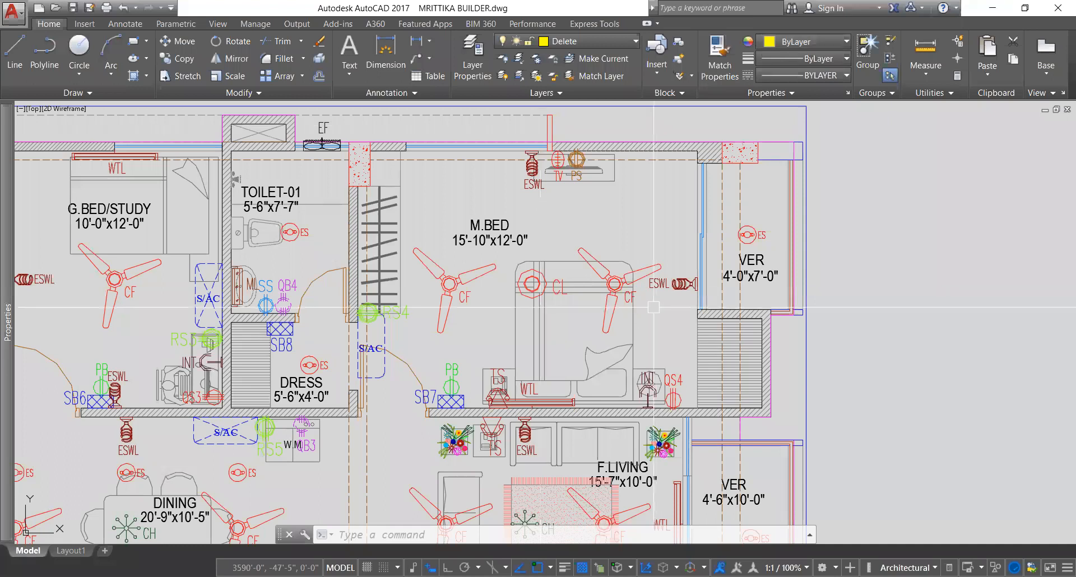
scroll(542, 307, down, 2)
scroll(542, 307, down, 4)
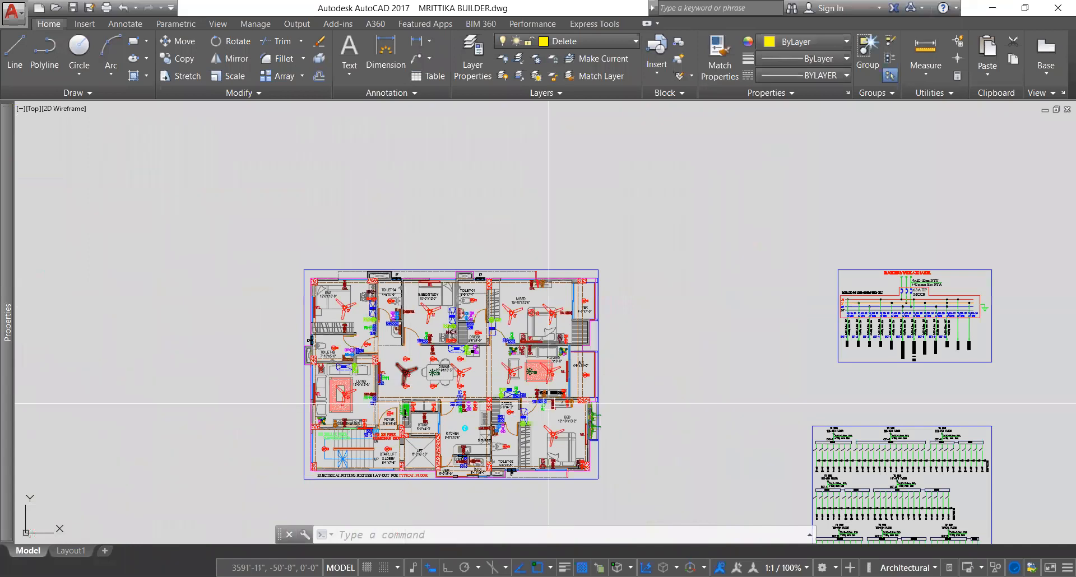
middle_drag(548, 404, 540, 357)
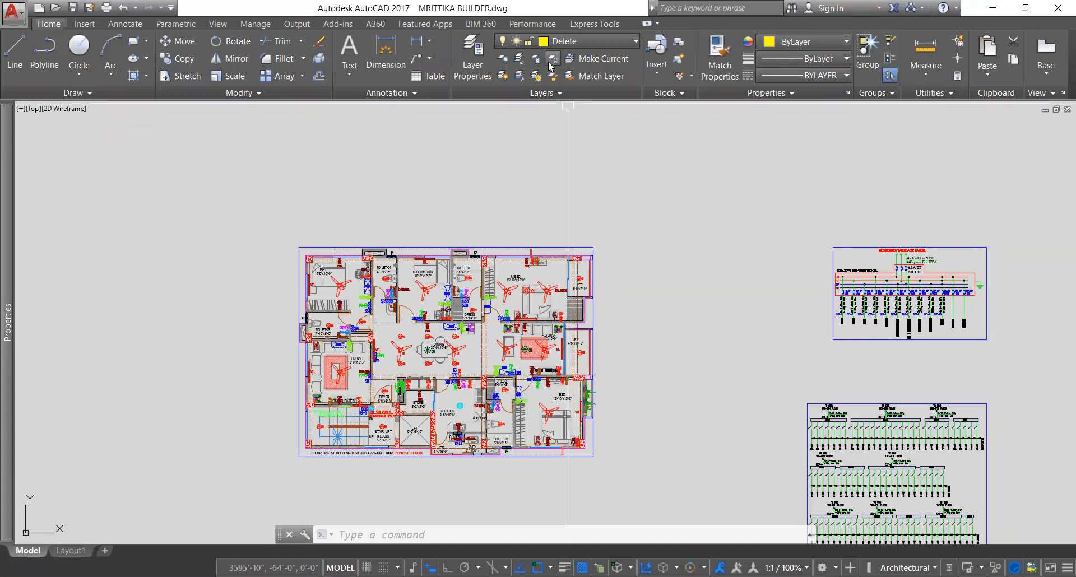
- Open the layer properties and examine the colour choices for the Delete layer and the other entries of the layer list
click(474, 59)
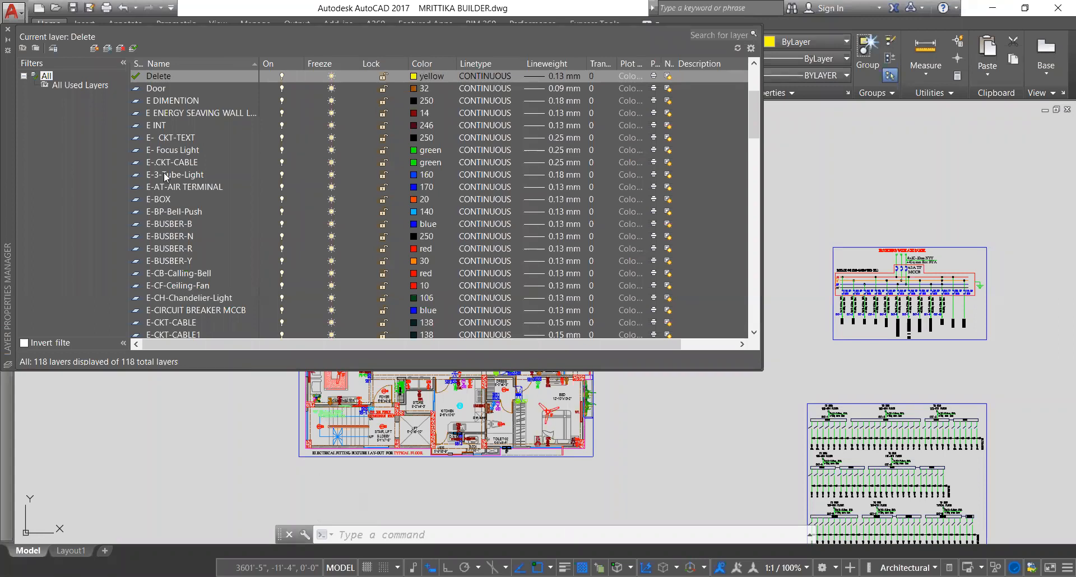
click(425, 76)
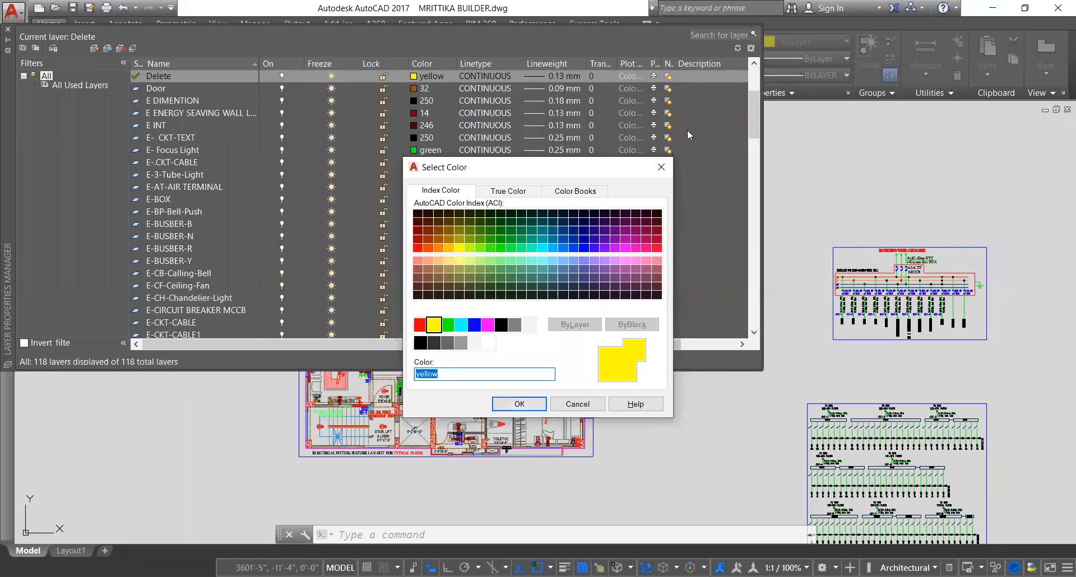
click(652, 171)
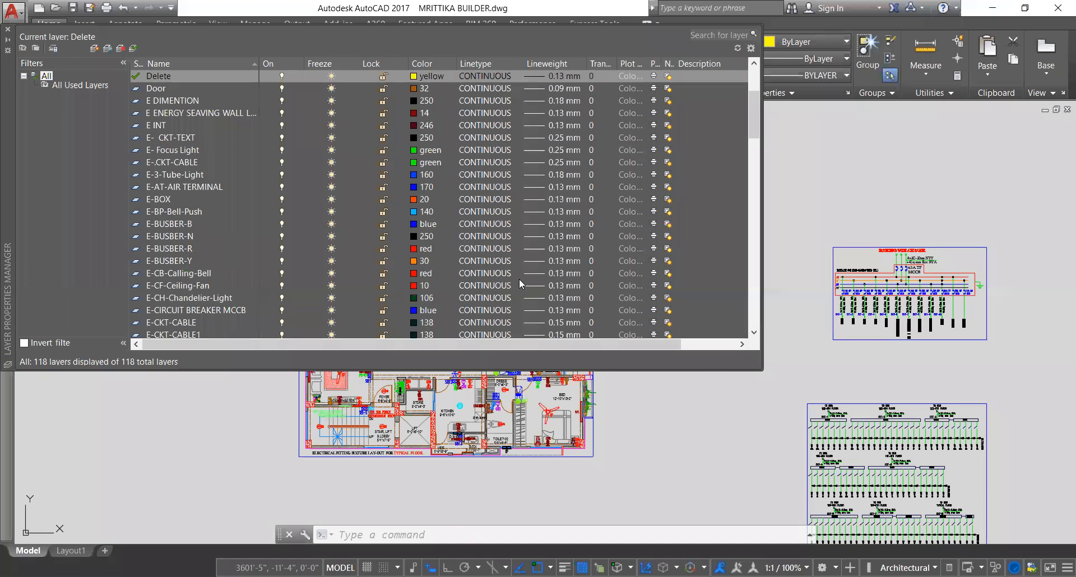
scroll(435, 237, down, 2)
scroll(435, 237, up, 4)
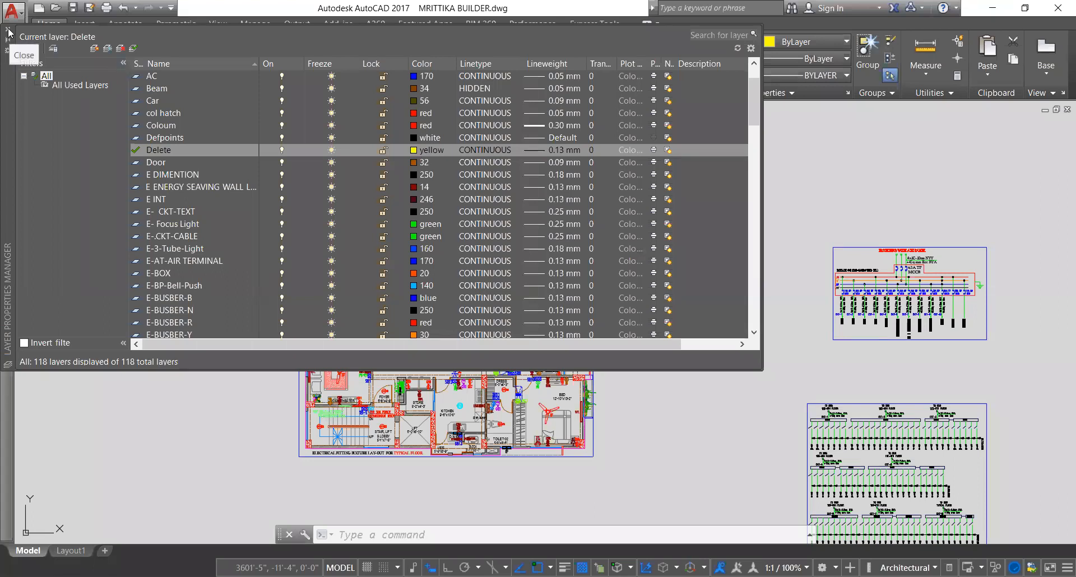
- Open the names of the Delete and Door layers for editing
click(164, 153)
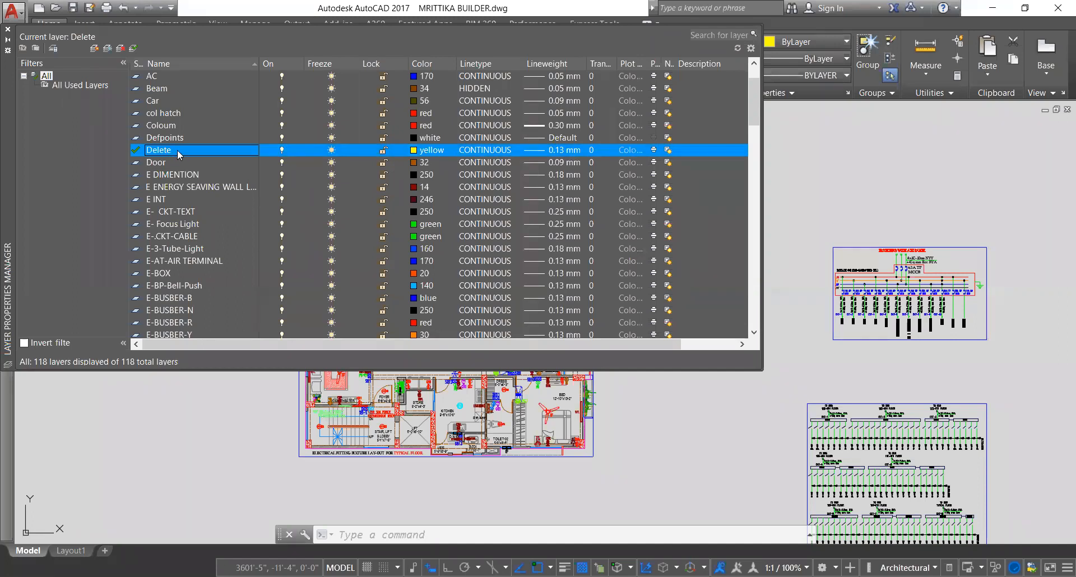
click(177, 150)
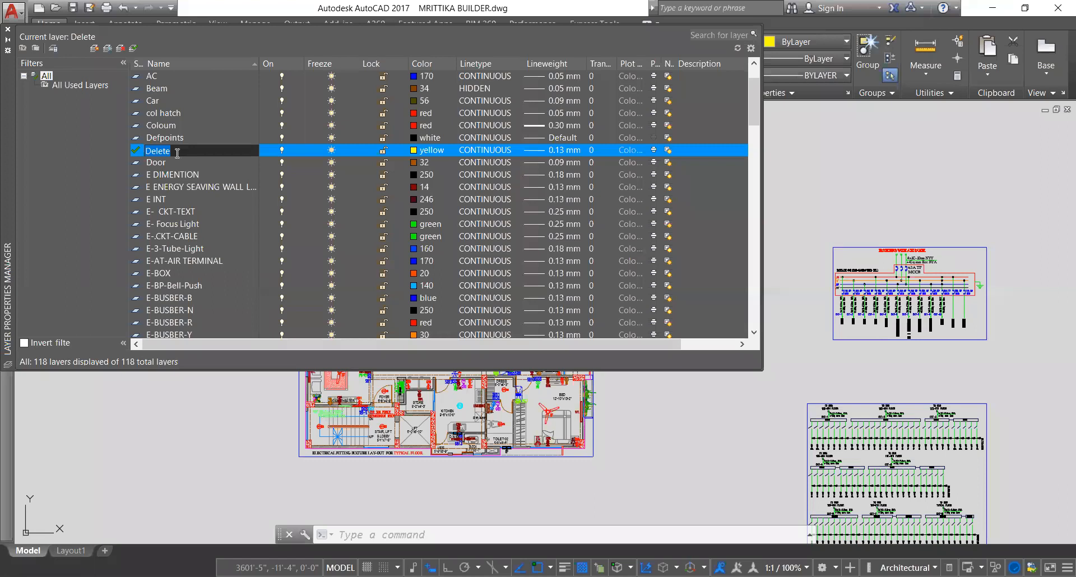
click(162, 162)
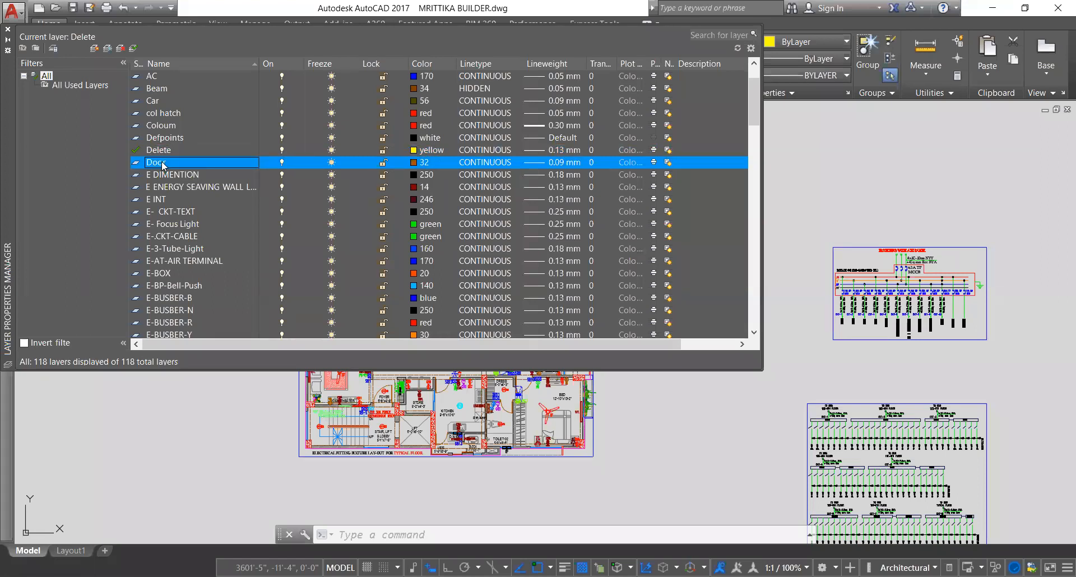
click(163, 163)
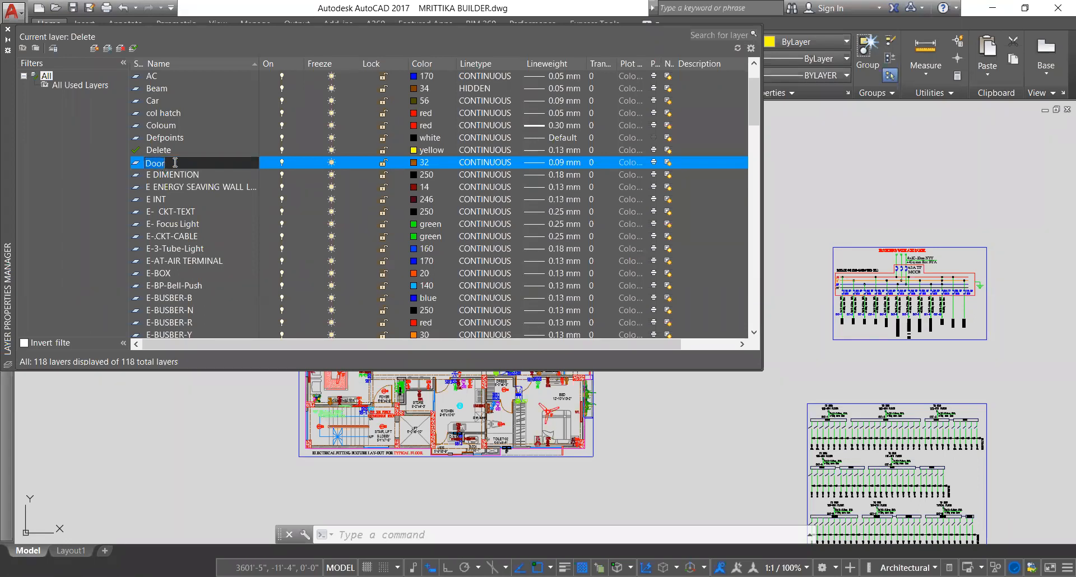
- Overwrite the current layer's name with arbitrary text and set it back to Delete
click(168, 151)
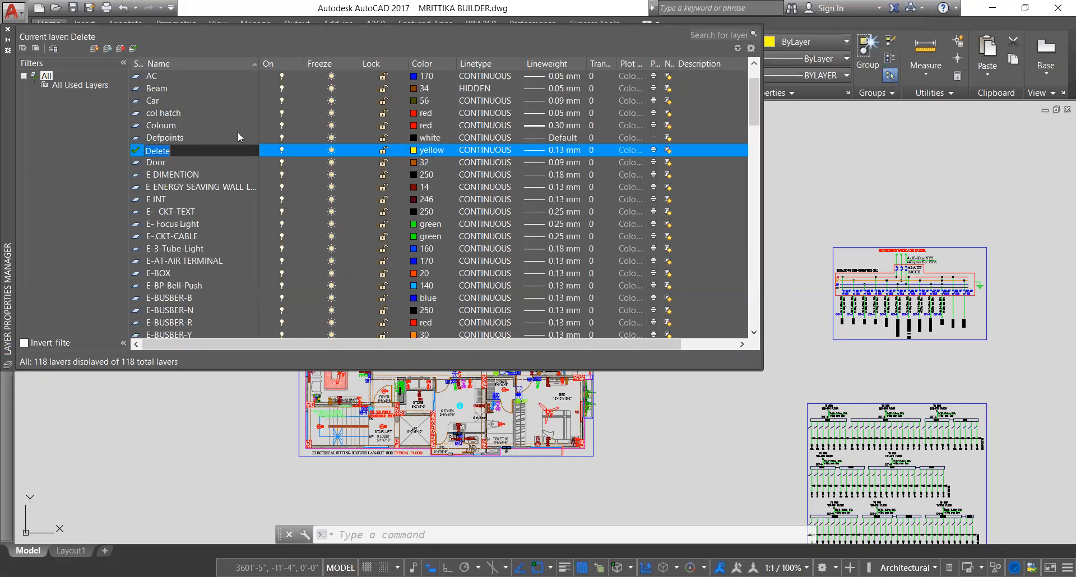
text(reihteowthoweh)
drag(209, 150, 144, 153)
text(Delete)
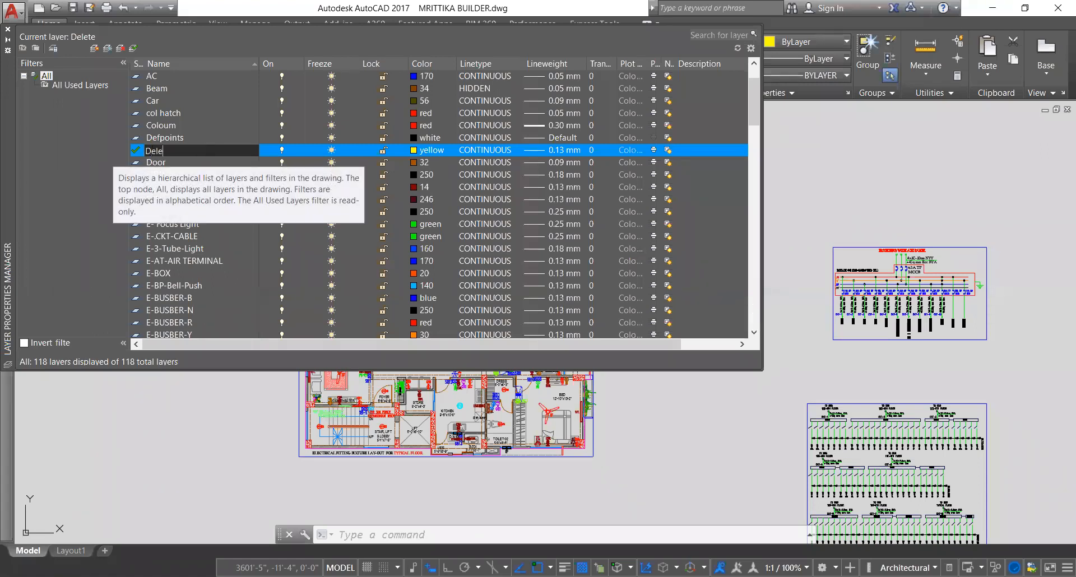
click(172, 122)
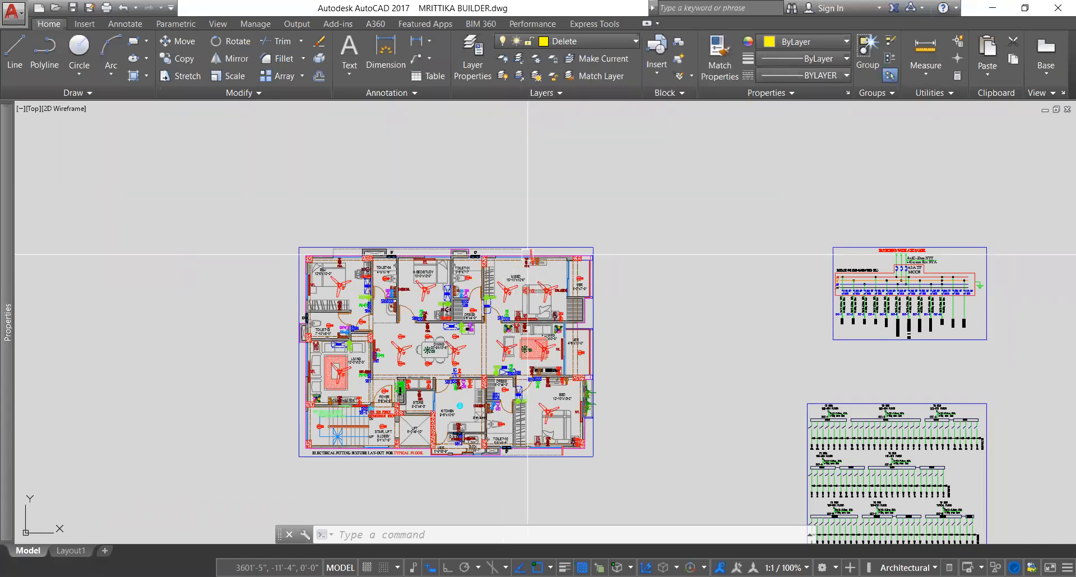
- Freeze the E-CF-Ceiling-Fan layer using a fan symbol in the master bedroom, and leave the Freeze command
click(508, 285)
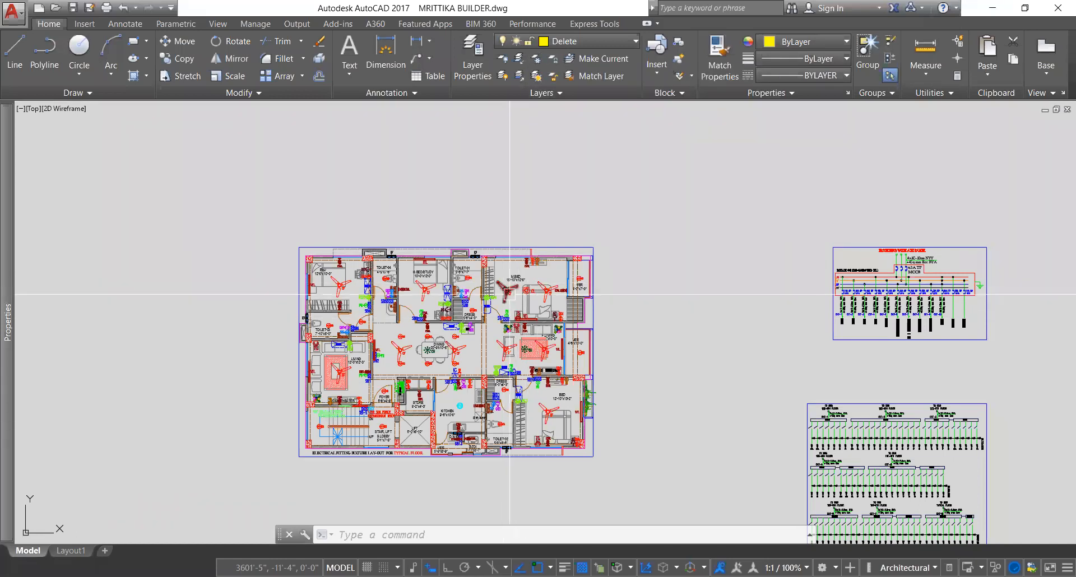
click(536, 60)
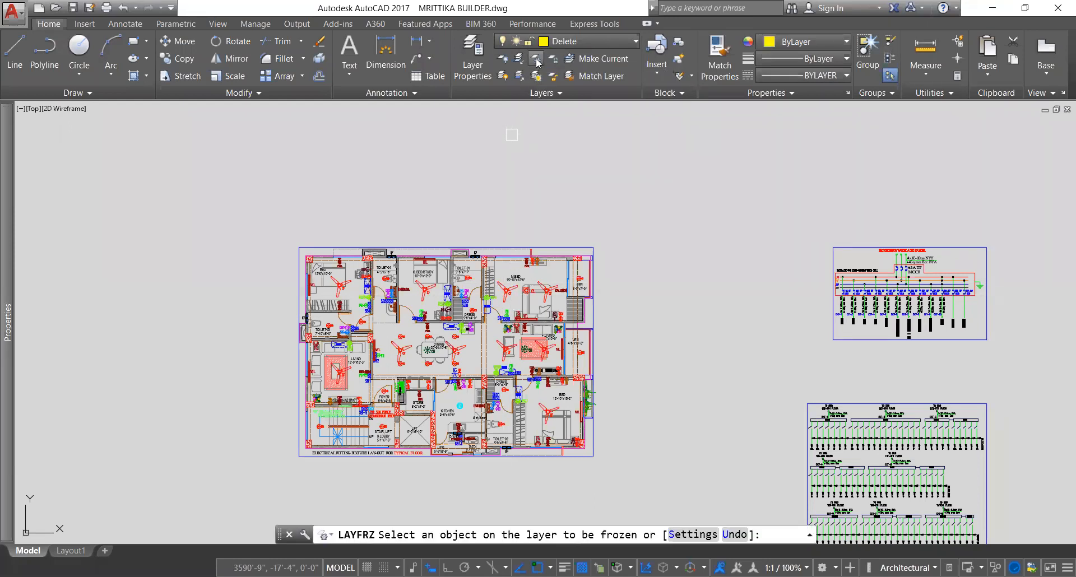
click(508, 293)
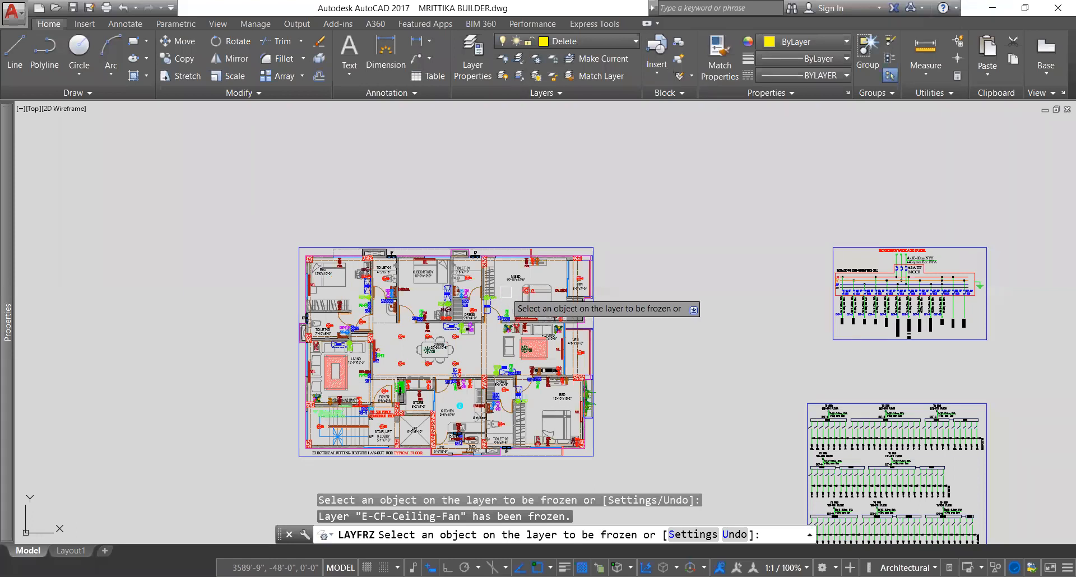
right_click(505, 174)
click(534, 195)
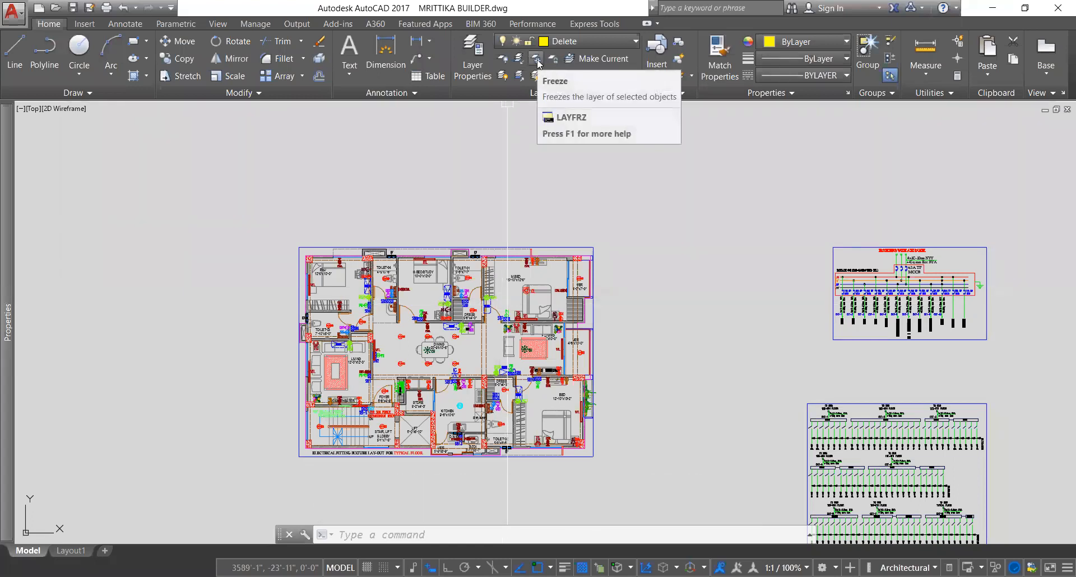
- Freeze the E-CL-Ceiling-Light, E ENERGY SEAVING WALL LIGHT and E-PB-Socket-5A layers by picking their symbols in the floor plan
click(536, 59)
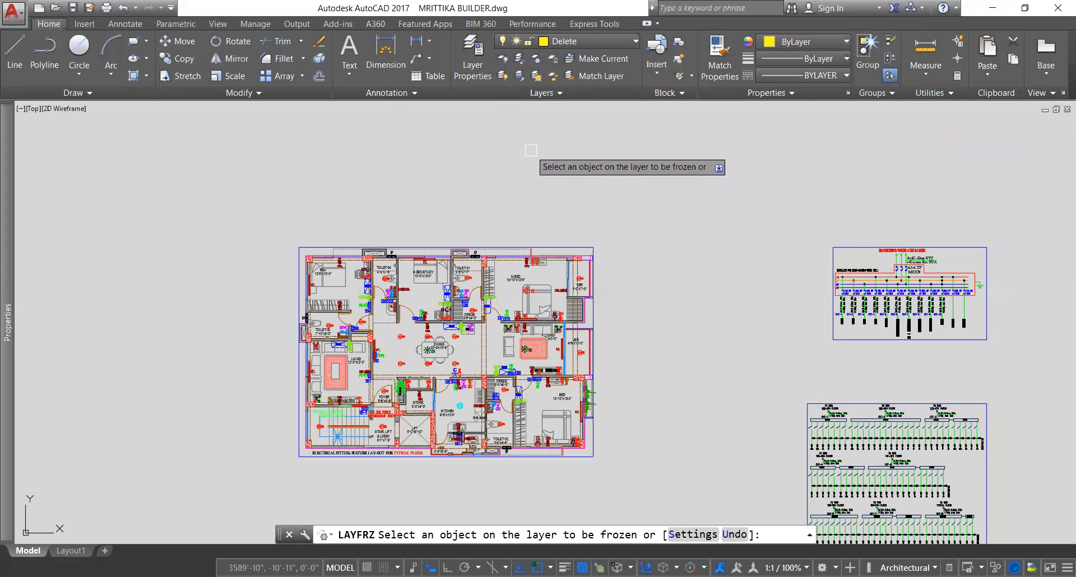
click(533, 288)
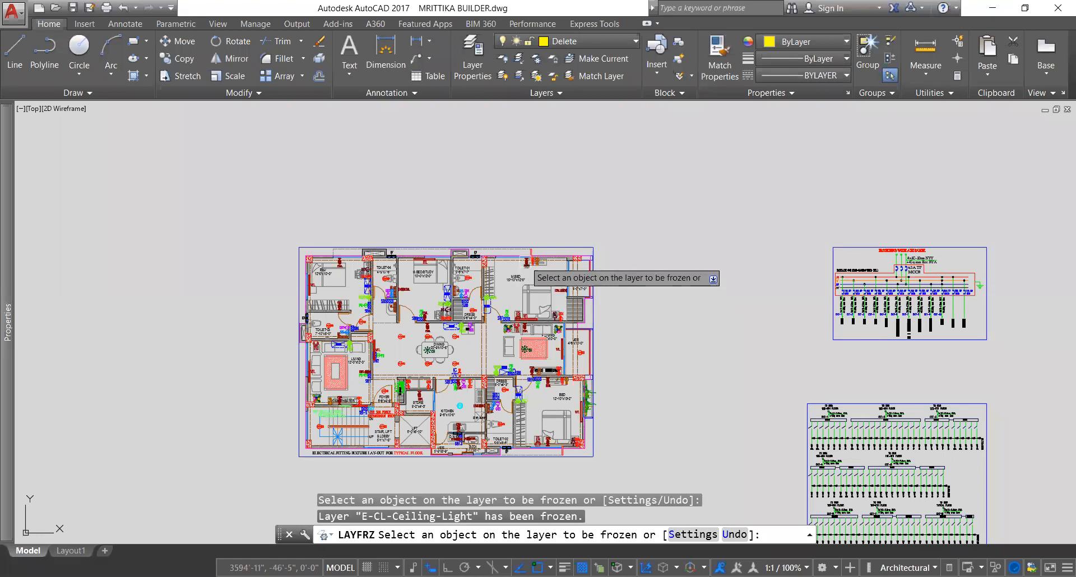
click(540, 264)
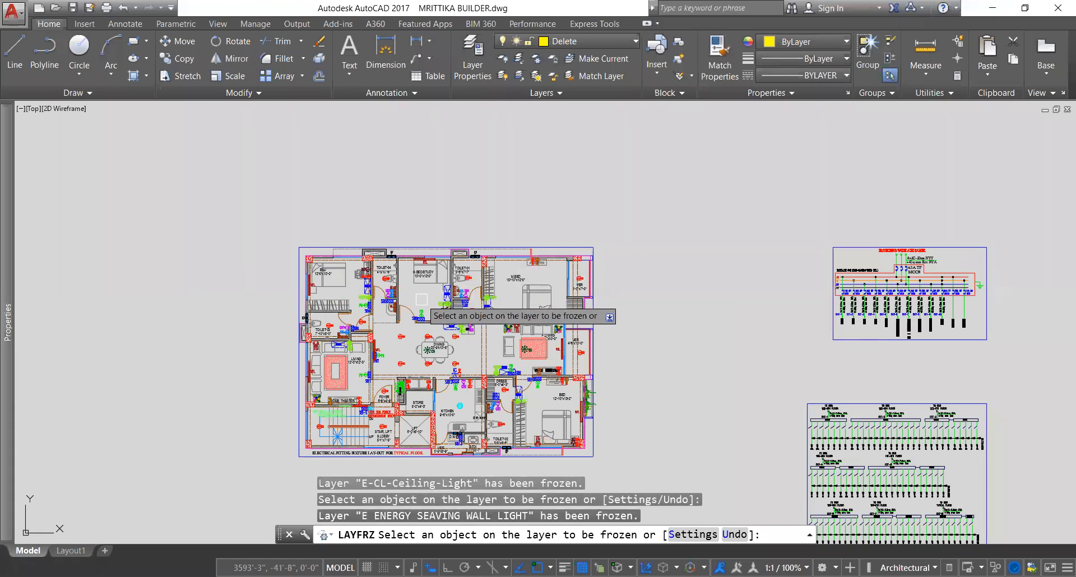
click(420, 310)
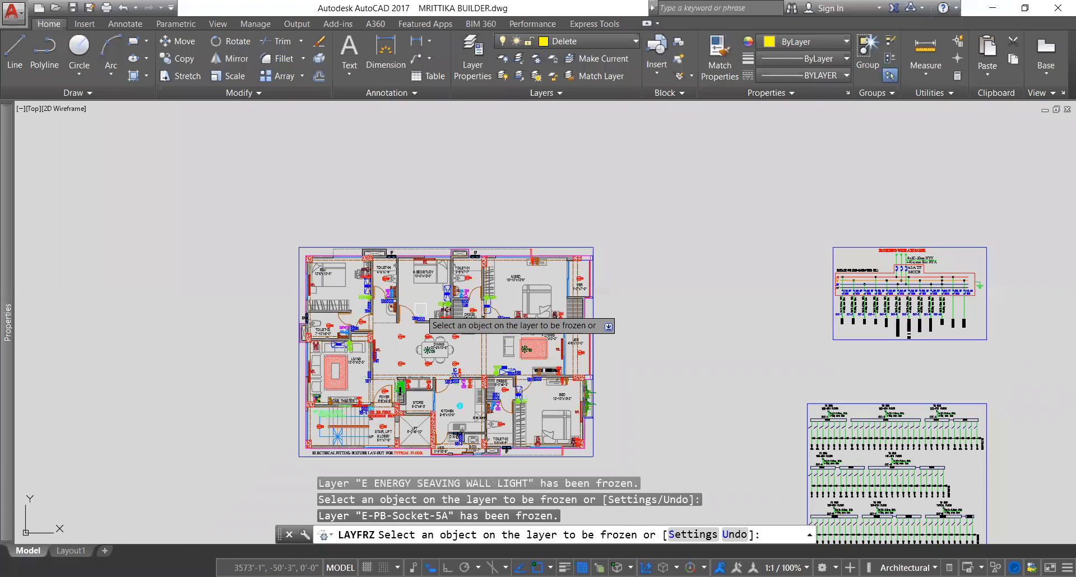
- Freeze the E-SB-Switch-Board, E INT, E-RS-Socket-20A and AC layers by picking one of their objects in the plan
click(421, 312)
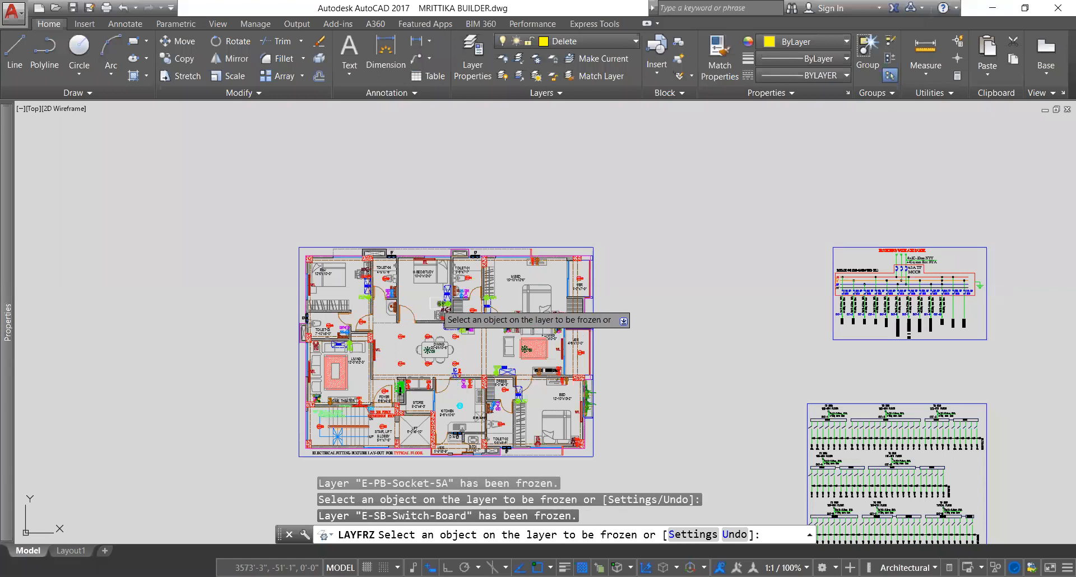
click(419, 300)
click(444, 301)
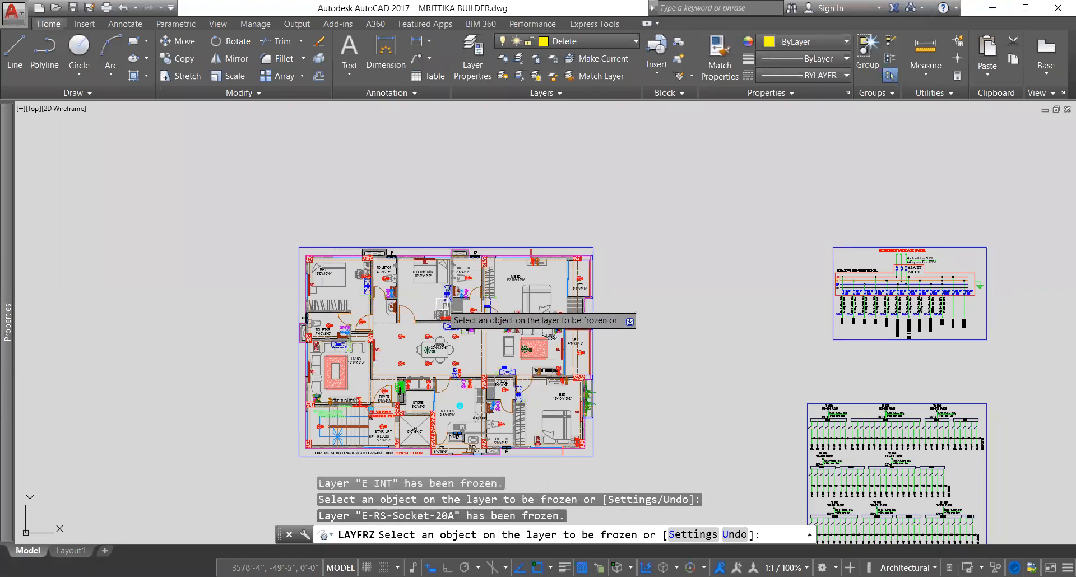
click(508, 370)
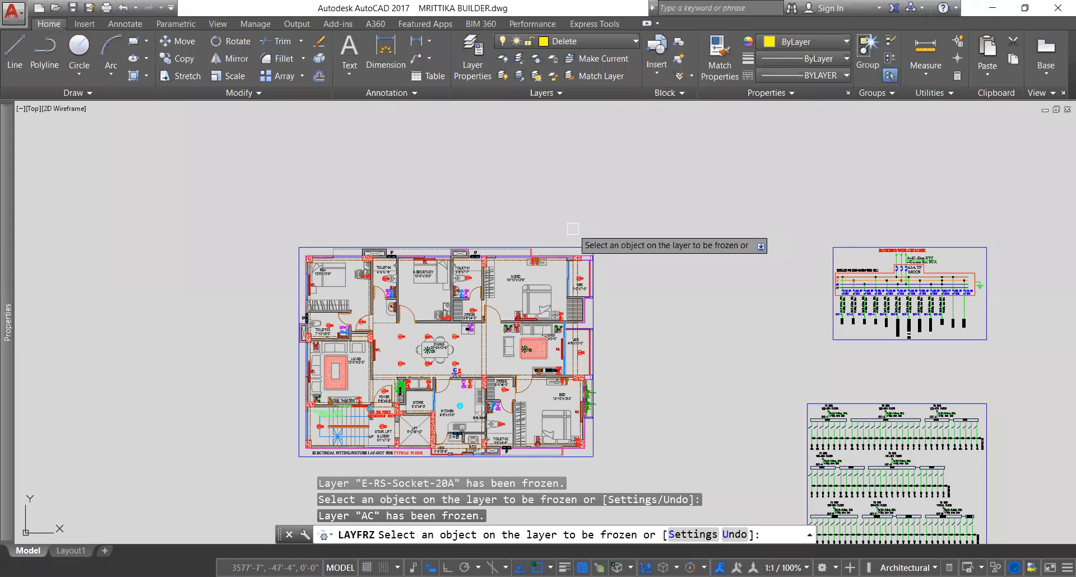
- Thaw all frozen layers of the drawing
click(536, 80)
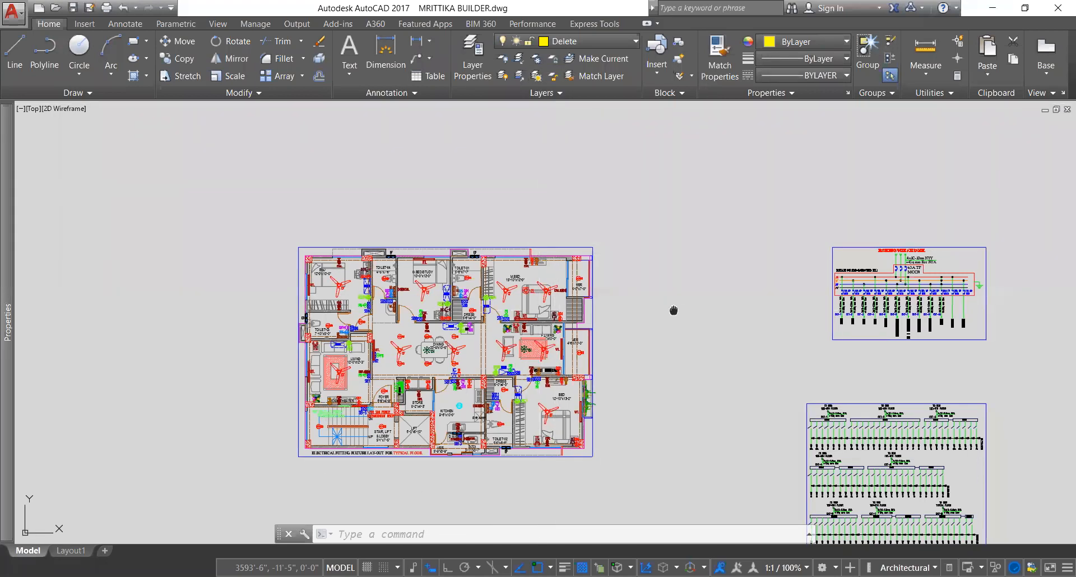
middle_drag(675, 308, 660, 312)
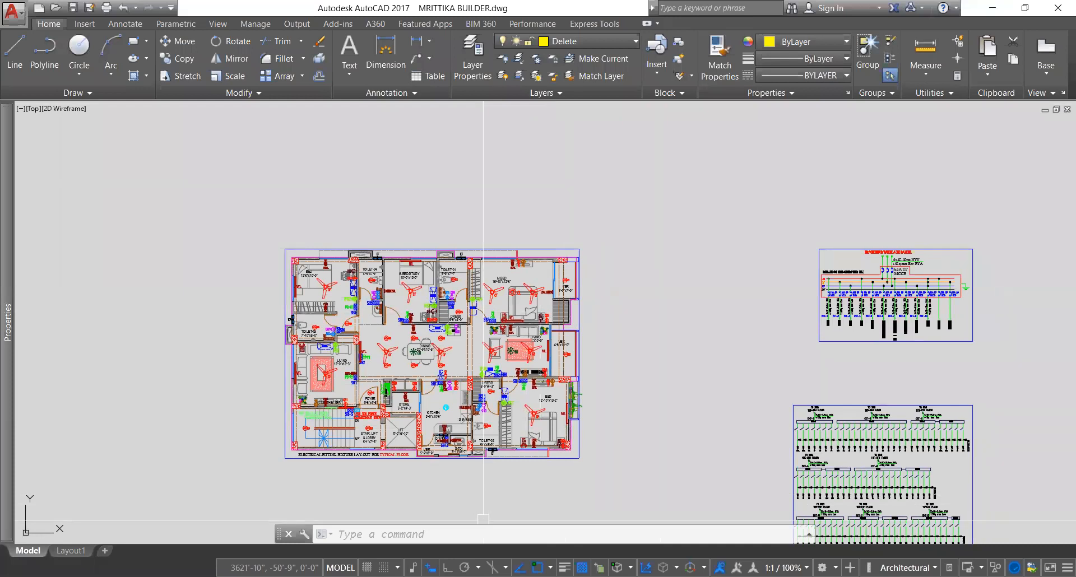
mouse_move(607, 363)
middle_down()
mouse_move(550, 360)
mouse_move(527, 374)
middle_up()
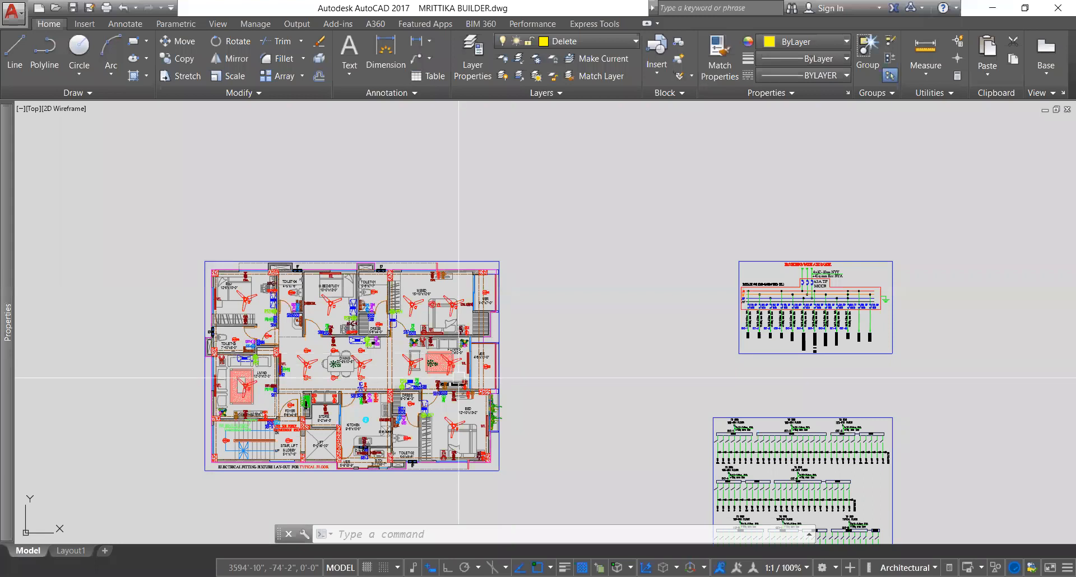
- Examine the electrical fitting layout of the typical floor, in particular the fans, lights and switch boards around the master bedroom
scroll(458, 377, up, 2)
middle_drag(459, 378, 550, 336)
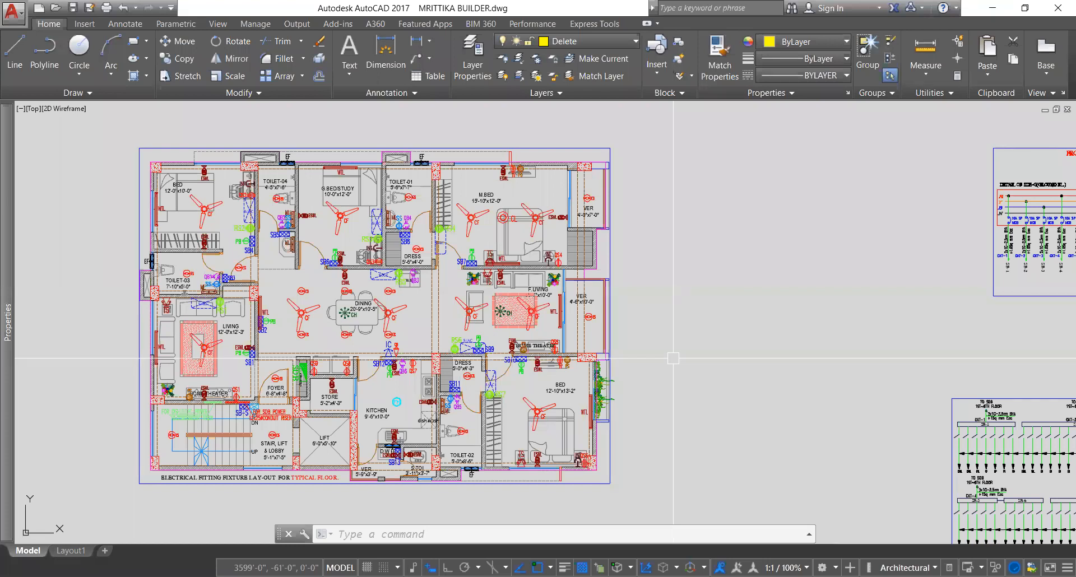
scroll(656, 358, down, 5)
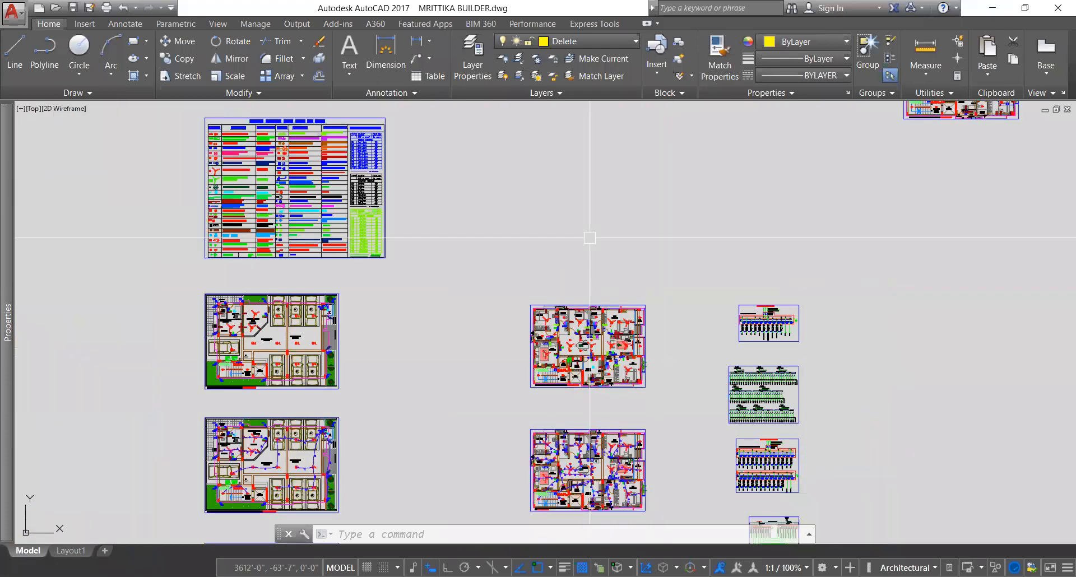
scroll(596, 350, up, 4)
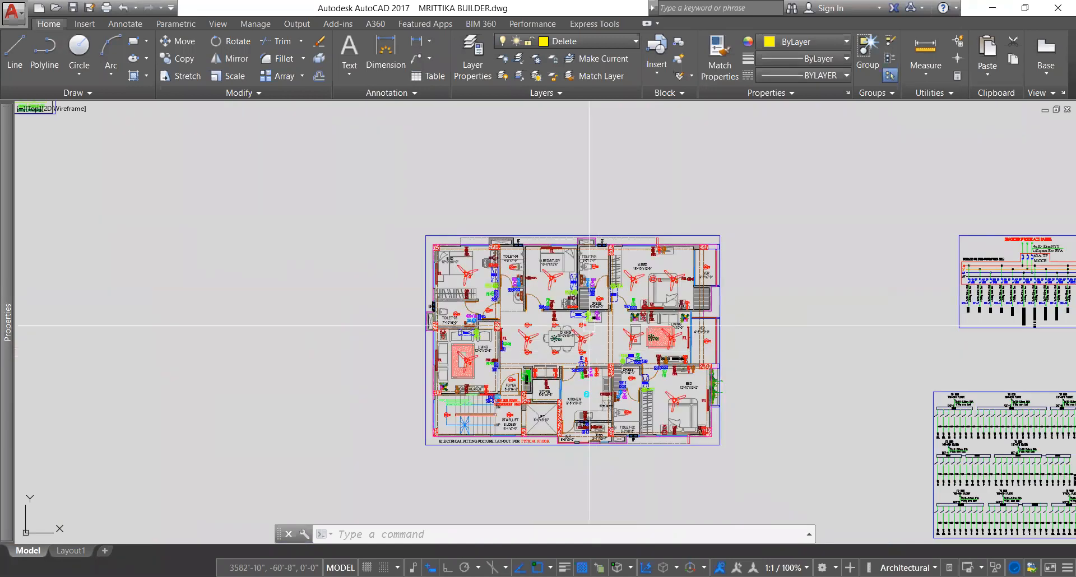
middle_drag(588, 326, 547, 347)
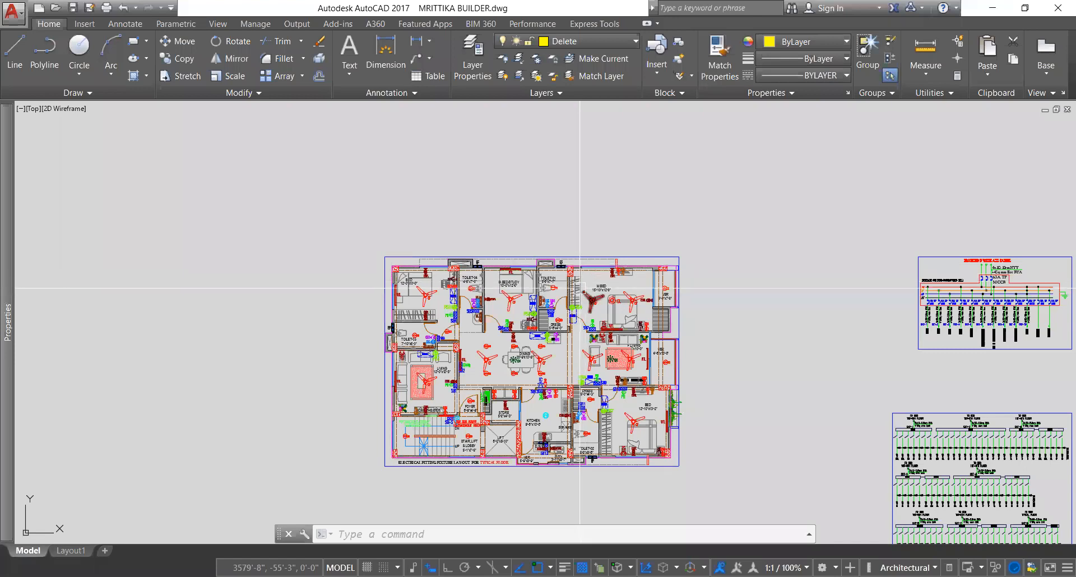
mouse_move(580, 289)
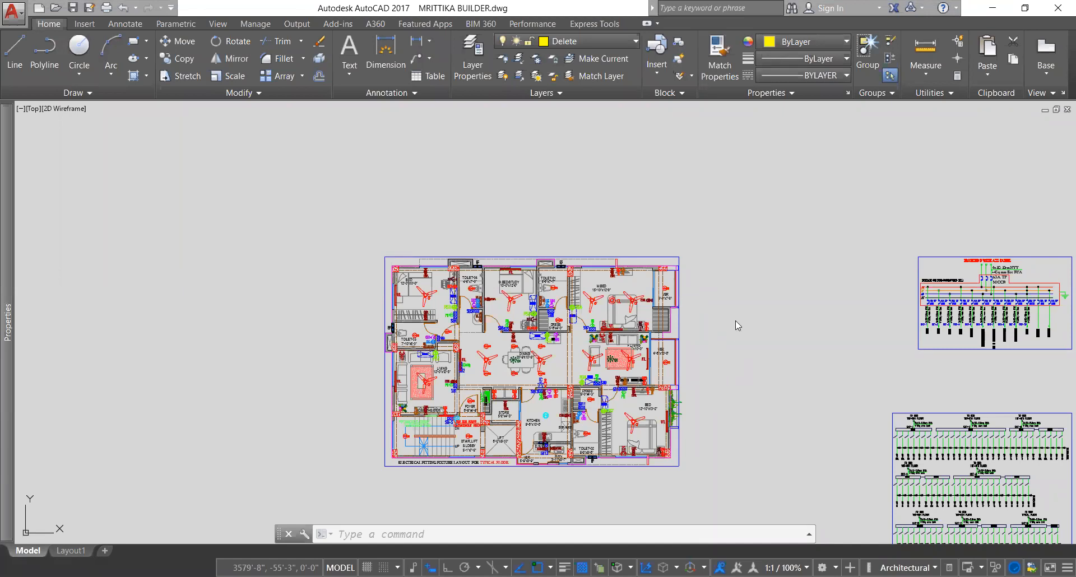
scroll(646, 297, up, 4)
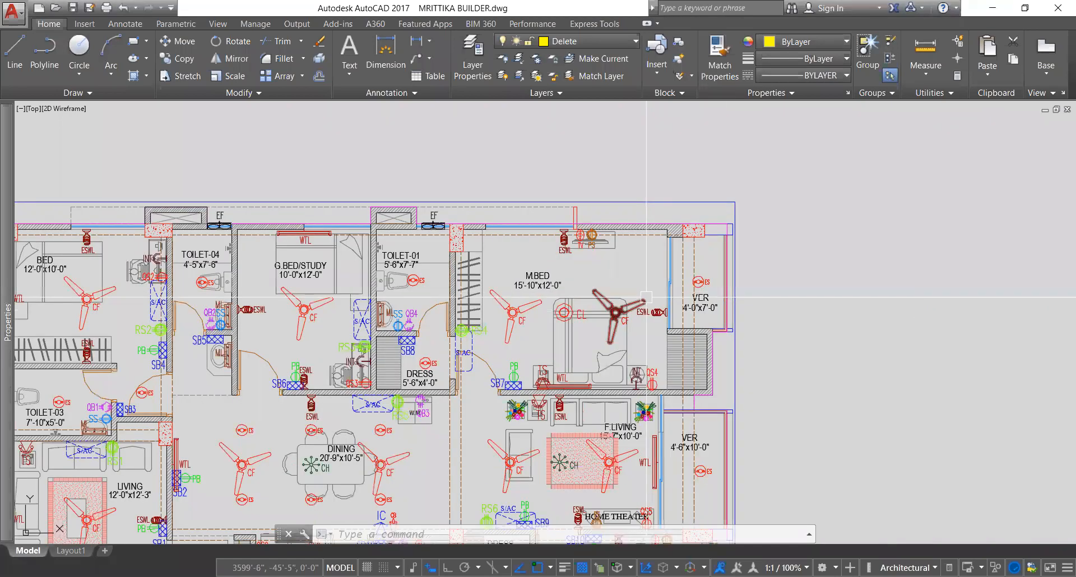
middle_drag(646, 297, 651, 319)
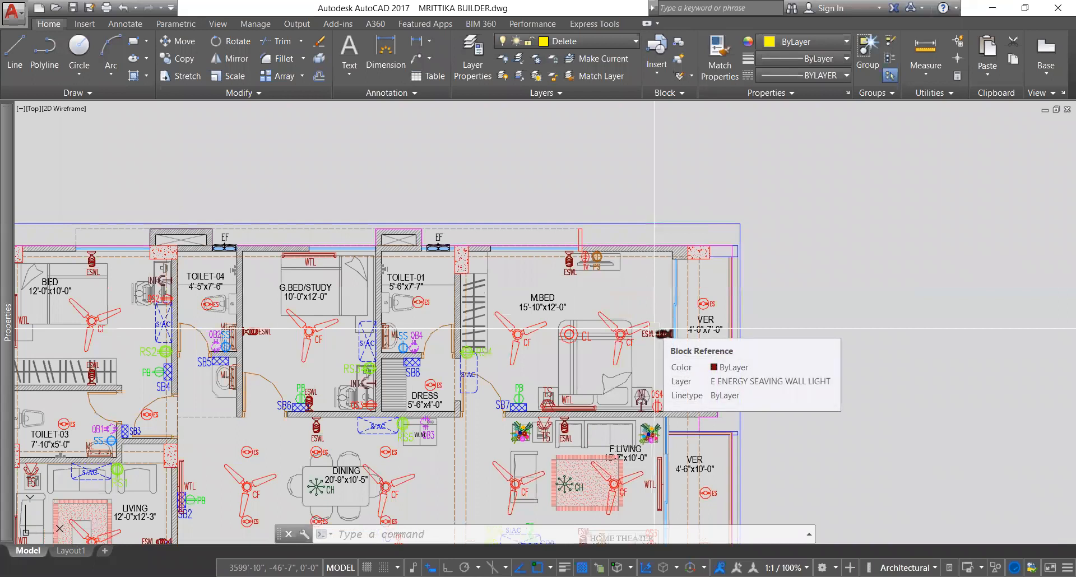
middle_drag(654, 328, 635, 339)
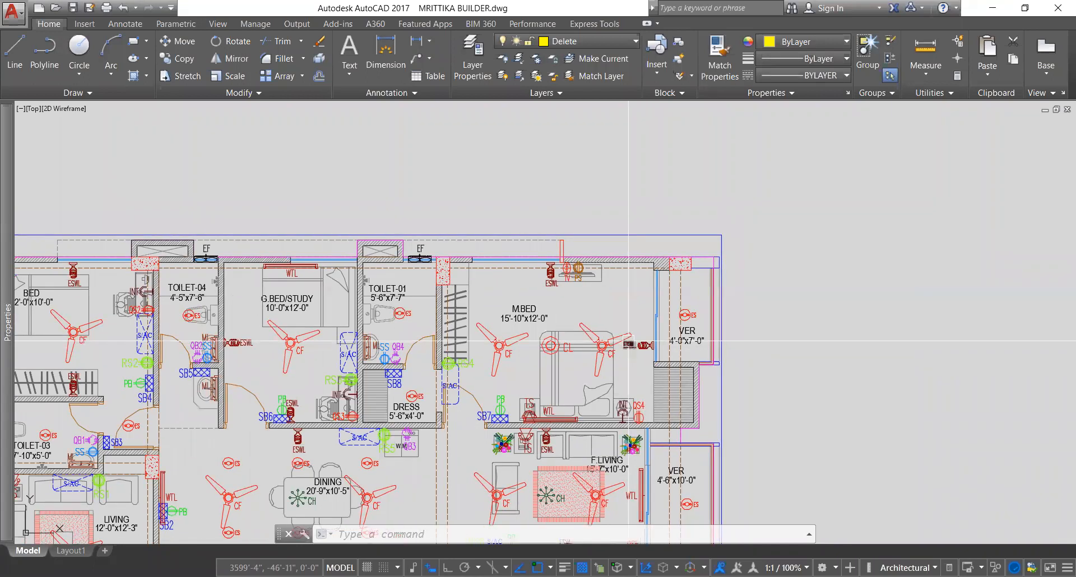
scroll(629, 340, up, 2)
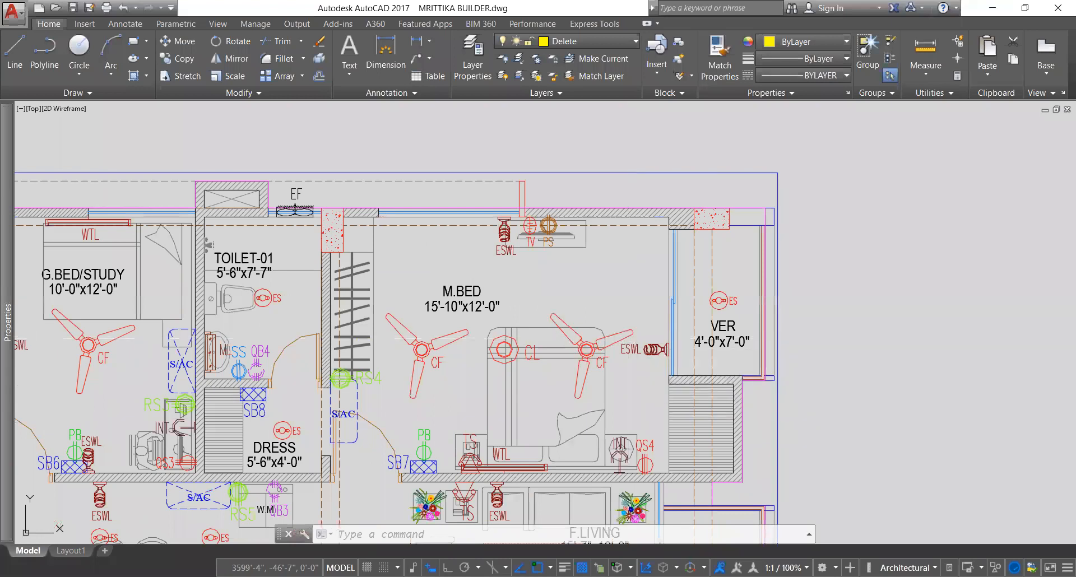
middle_drag(621, 337, 608, 338)
scroll(609, 337, down, 5)
scroll(589, 333, up, 5)
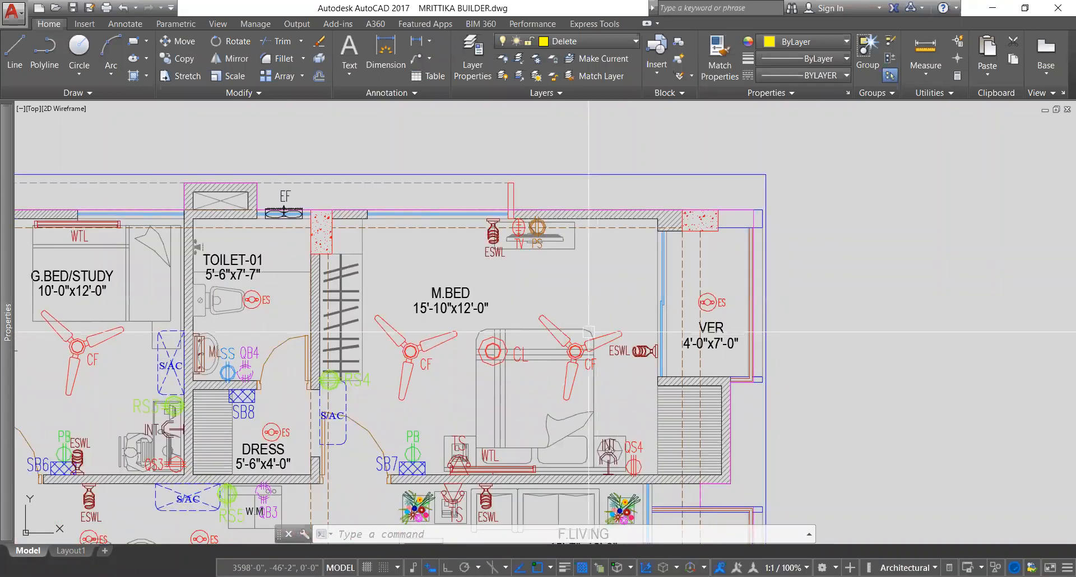
middle_drag(588, 333, 595, 344)
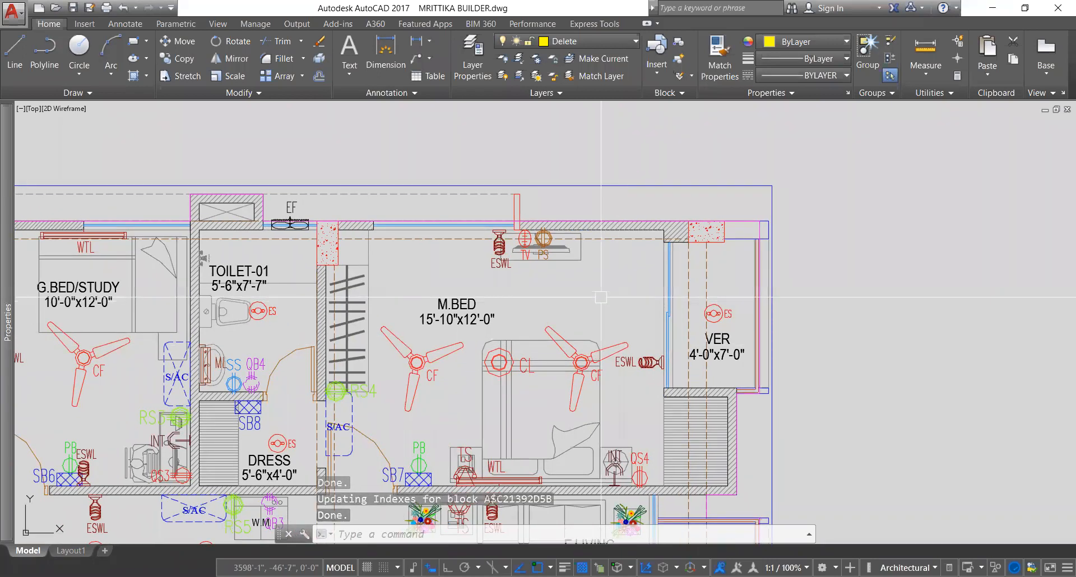
- Examine the fixture symbols across the rest of the floor plan, from the dining area to the bedroom beside Toilet-03 and Toilet-04
scroll(594, 347, down, 4)
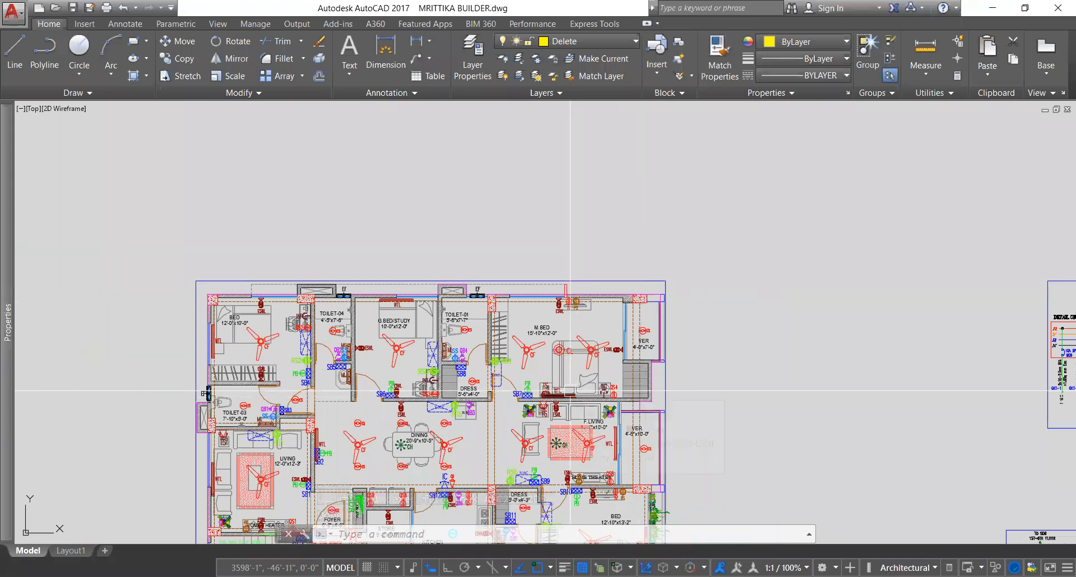
scroll(251, 357, up, 4)
scroll(251, 358, down, 4)
middle_drag(490, 409, 434, 414)
scroll(434, 413, up, 4)
scroll(433, 414, down, 5)
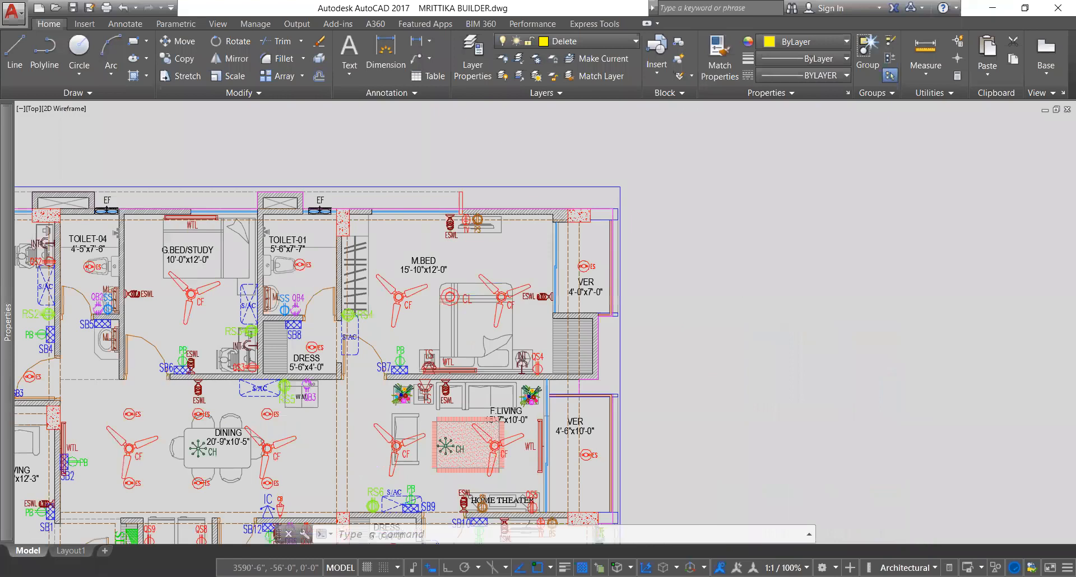
middle_drag(206, 372, 331, 343)
scroll(331, 343, up, 5)
scroll(331, 343, down, 6)
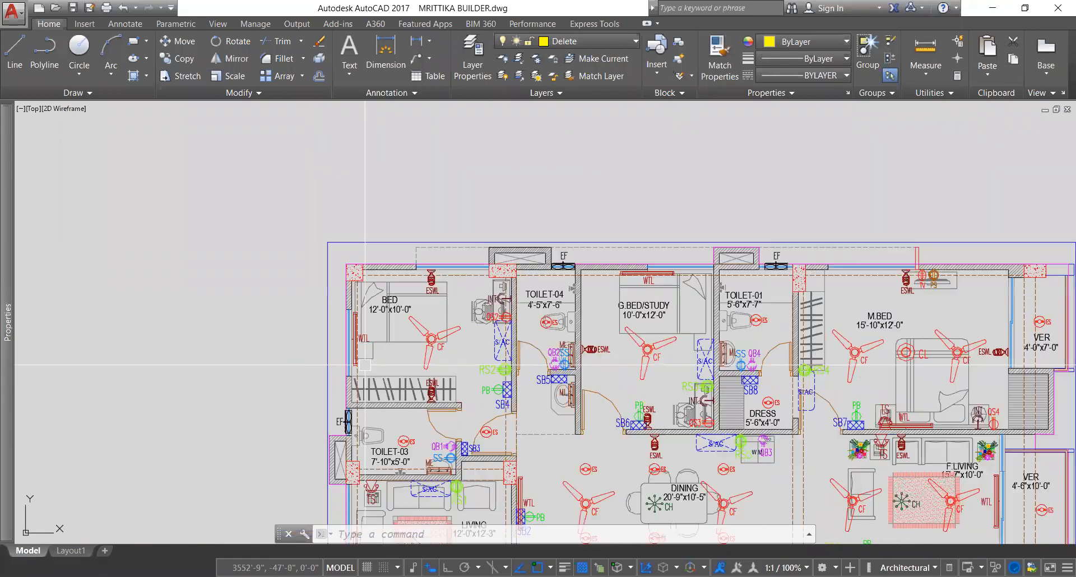
scroll(432, 336, up, 5)
scroll(440, 335, down, 2)
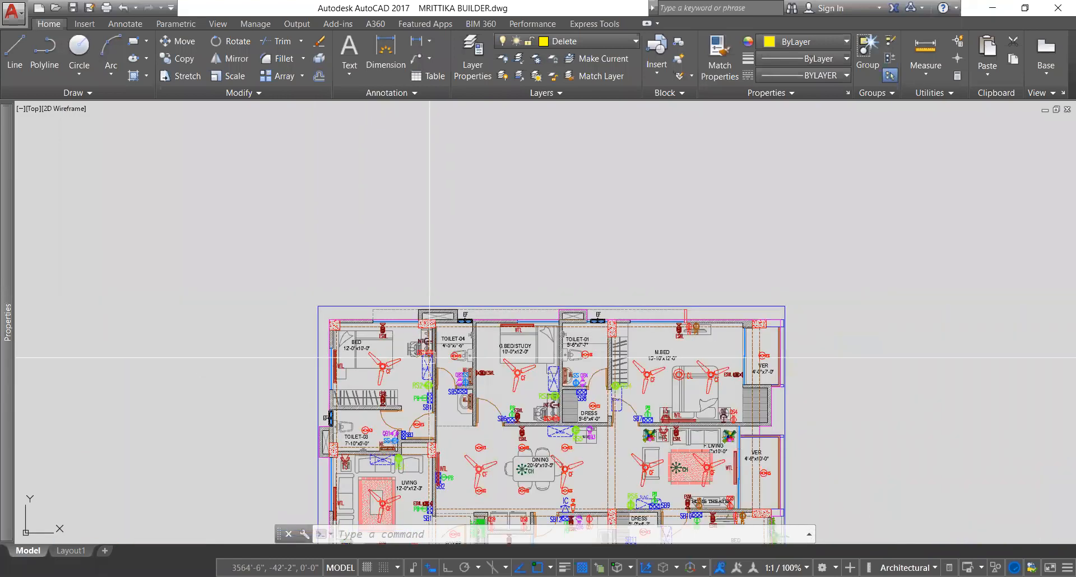
middle_drag(436, 378, 435, 309)
middle_drag(435, 310, 439, 348)
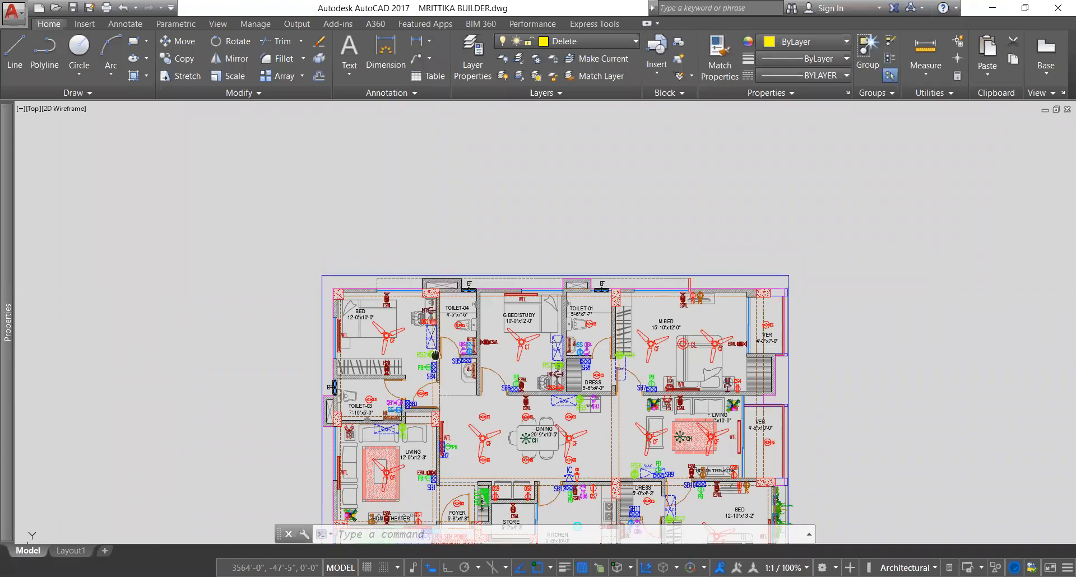
- Copy the plan's upper-left rooms, including the bedroom, Toilet-03 and Toilet-04, into the empty space above the floor plan
click(466, 242)
click(304, 425)
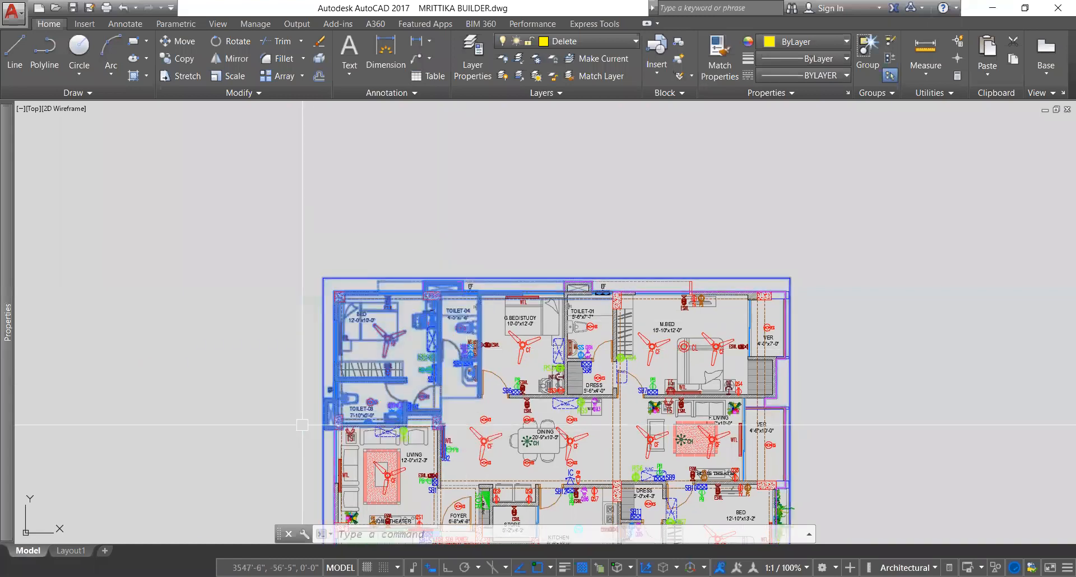
text(CO)
key(Return)
click(352, 340)
scroll(353, 336, down, 6)
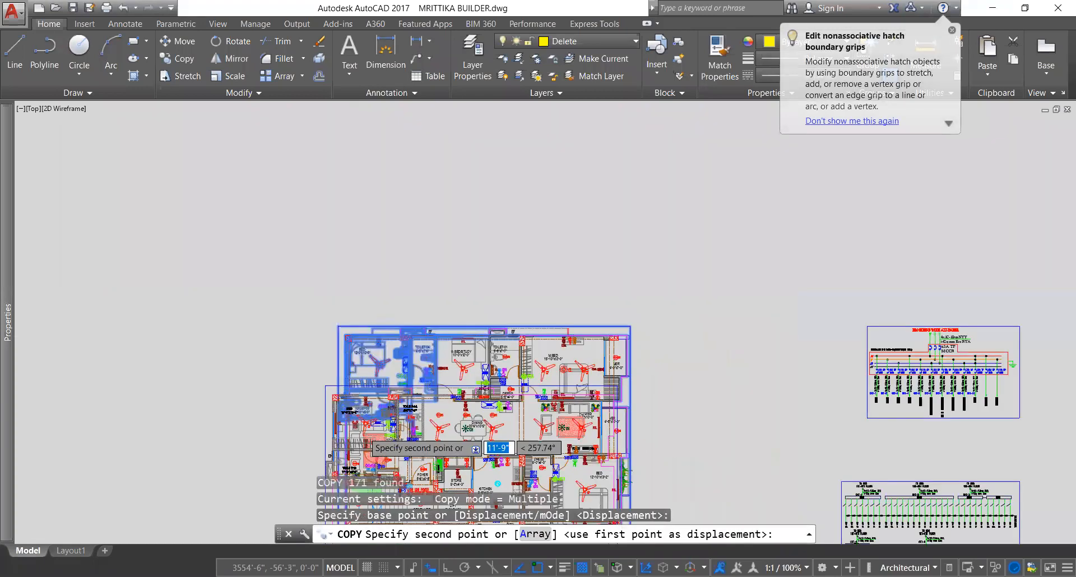
click(379, 288)
scroll(379, 288, up, 4)
click(392, 193)
click(364, 292)
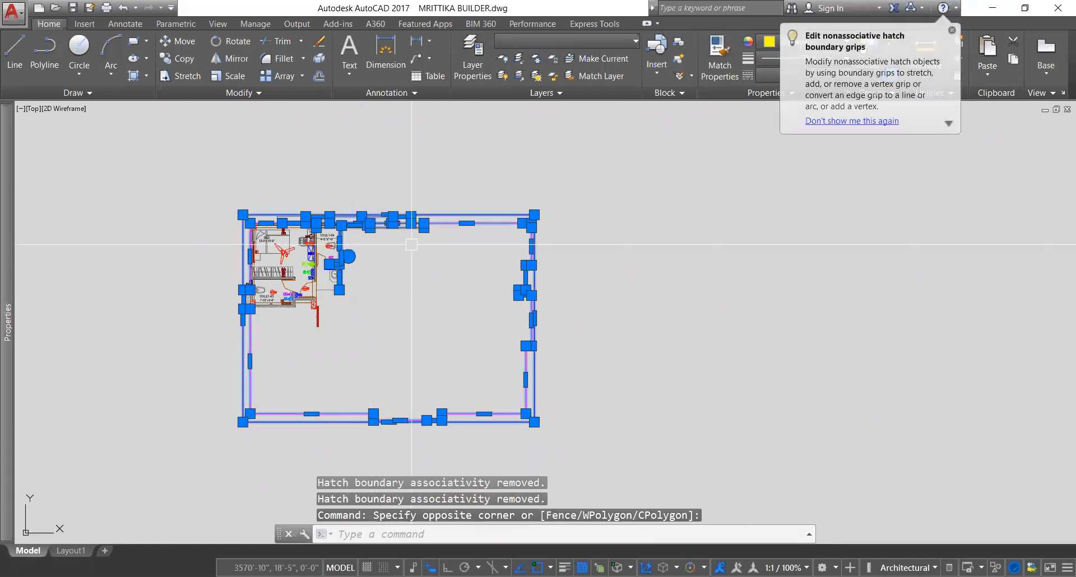
key(Escape)
- Explode the two closed outlines that surround the copied rooms
click(461, 188)
click(429, 256)
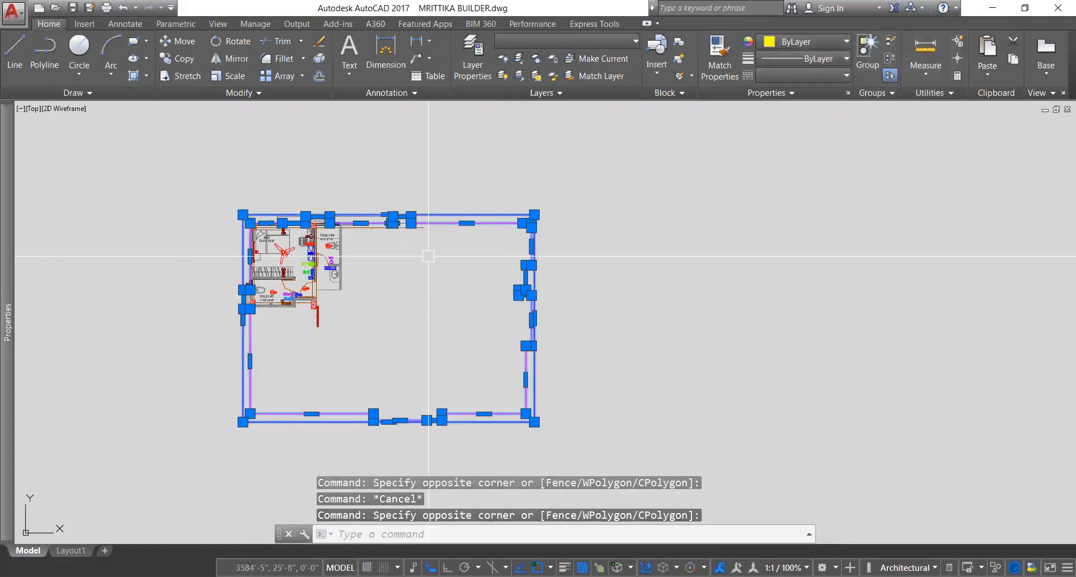
text(x)
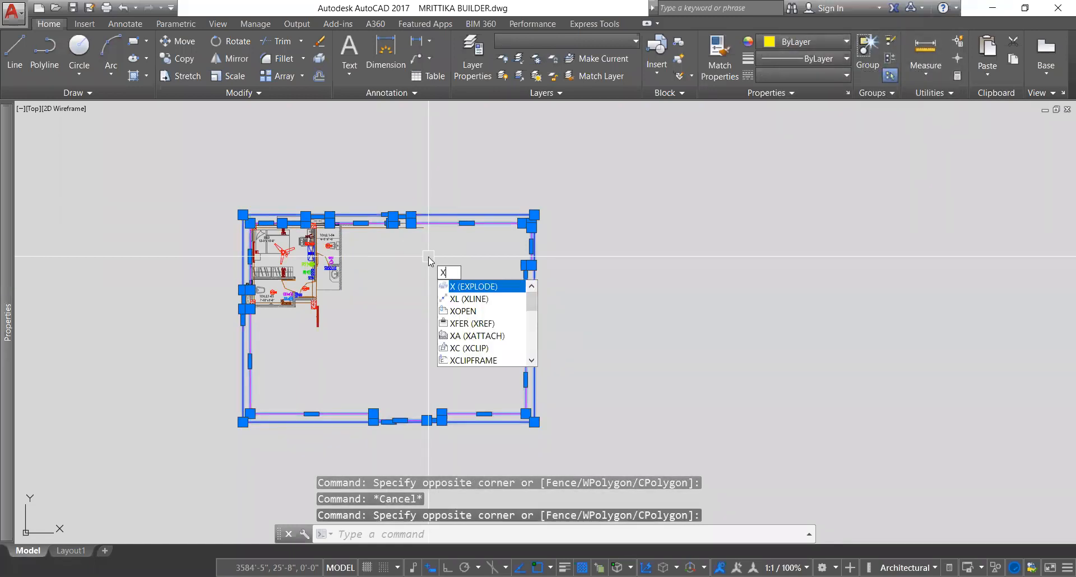
key(Return)
- Erase the surplus boundary lines along the upper, right and lower sides of the copied fragment
click(458, 197)
click(380, 281)
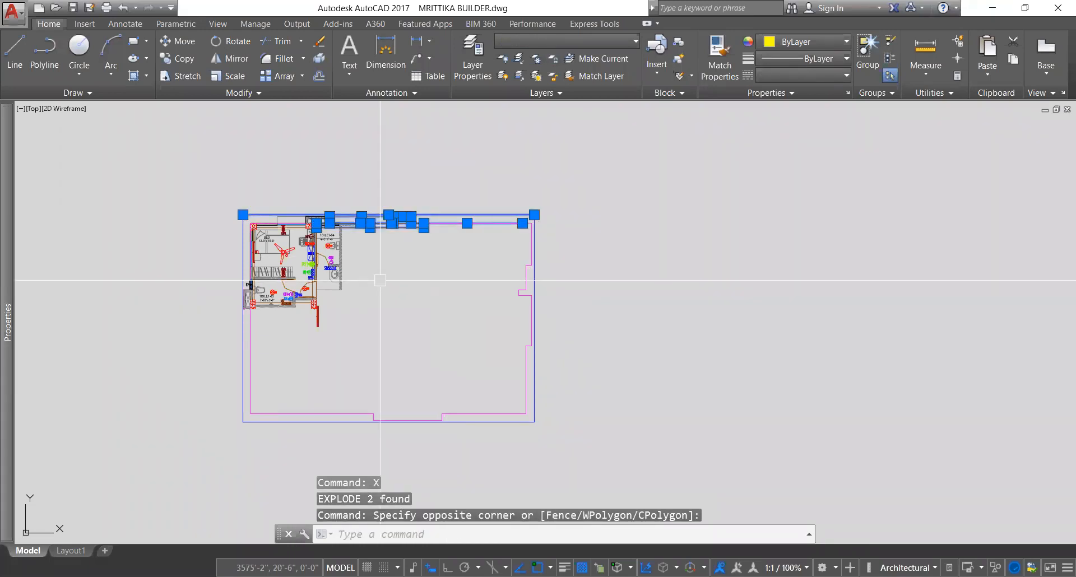
text(e)
key(Return)
click(596, 211)
click(473, 447)
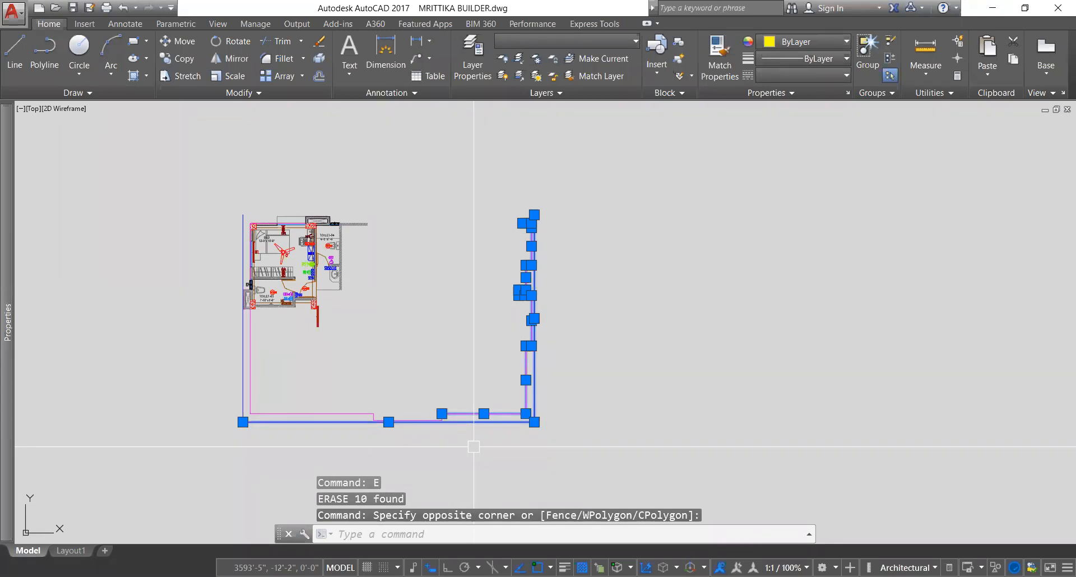
key(Return)
scroll(268, 287, up, 5)
click(547, 427)
click(202, 394)
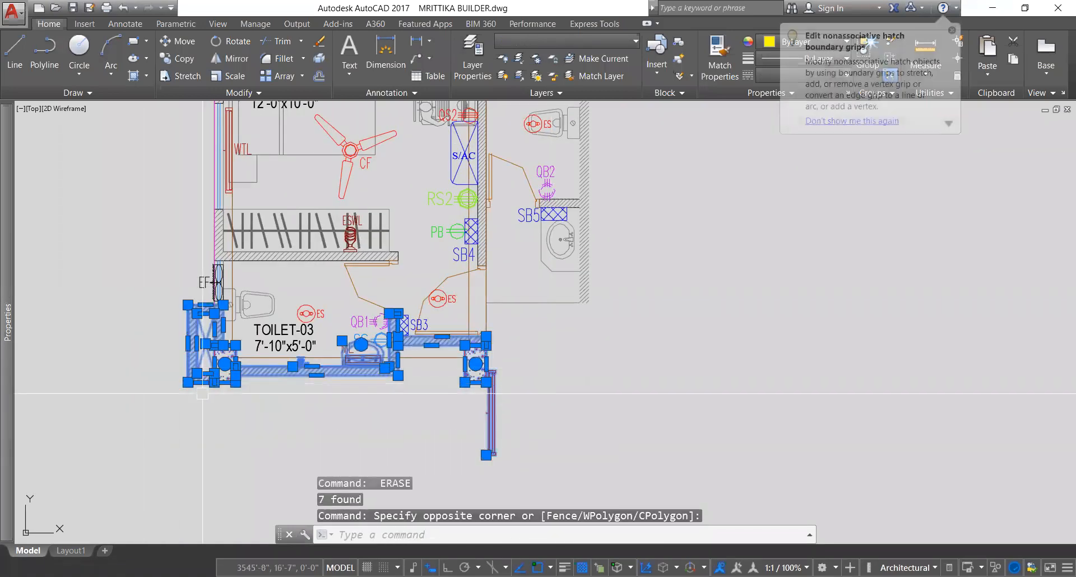
key(Escape)
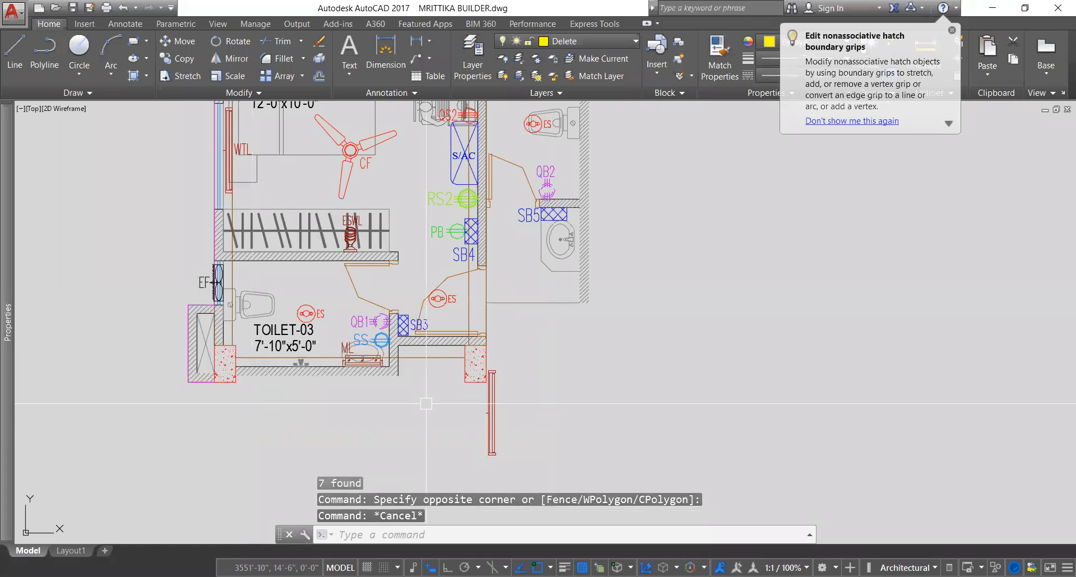
- Explode the objects around Toilet-03 and along the lower walls of the copied fragment
click(575, 424)
click(187, 308)
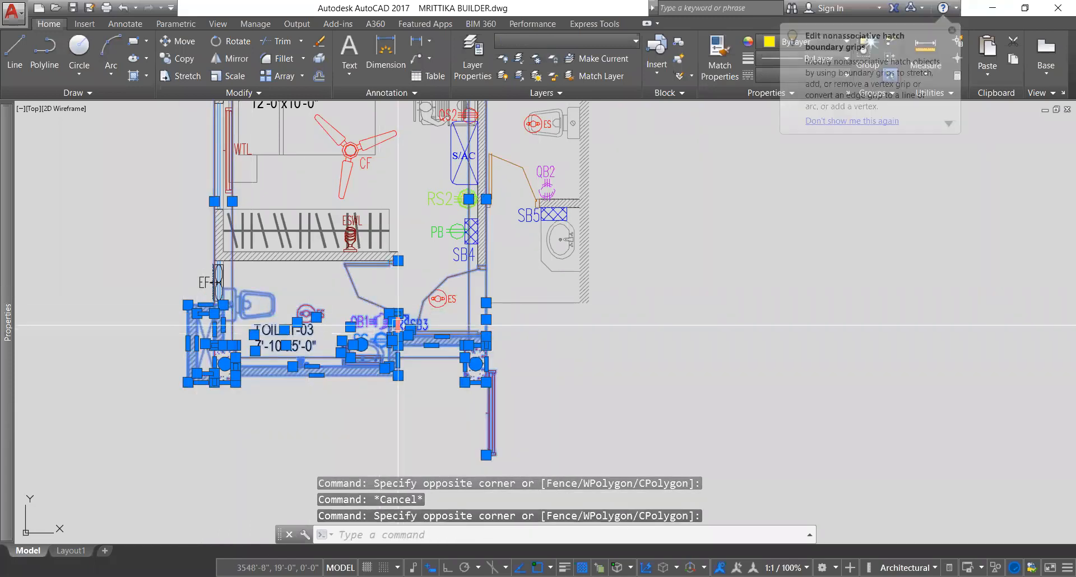
text(x)
key(Return)
- Erase Toilet-03 below the copied bedroom and the Toilet-04 area beside it, including their walls, doors and fixtures
click(622, 457)
click(62, 287)
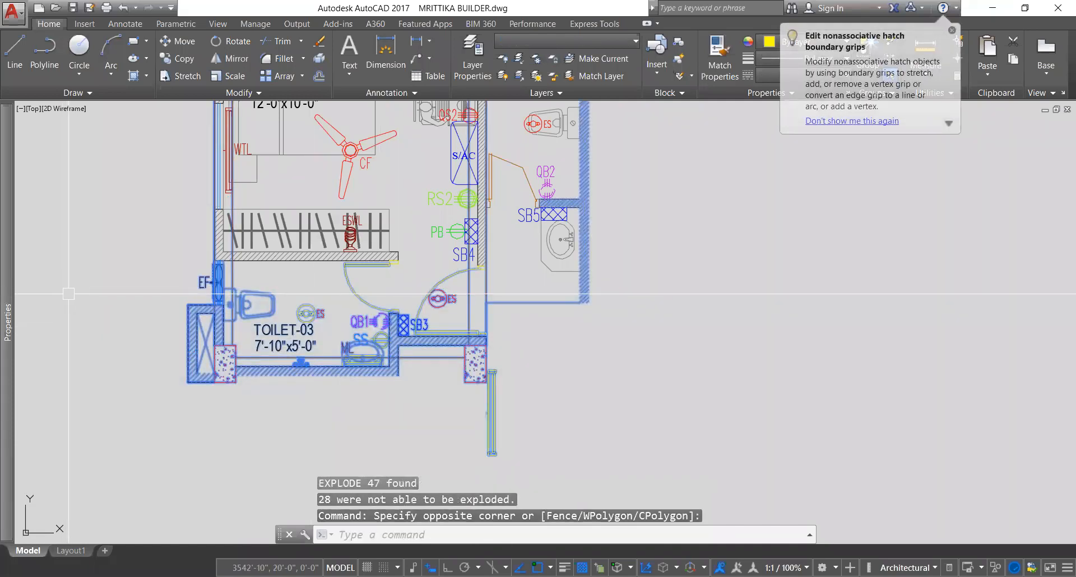
text(e)
key(Return)
scroll(253, 489, down, 2)
click(493, 233)
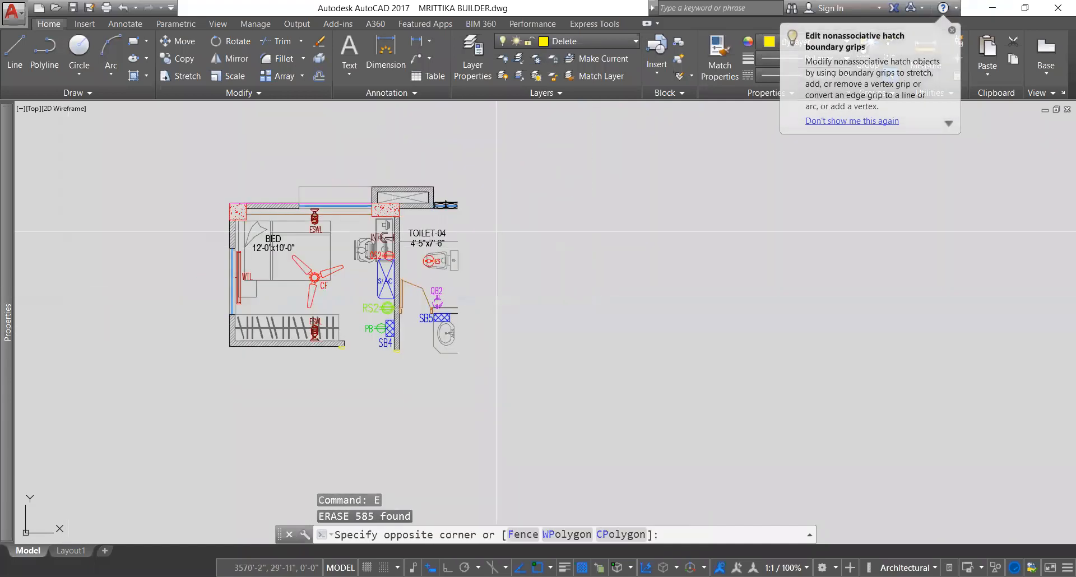
click(424, 383)
key(space)
- Erase the leftover window, wall and duct pieces projecting above and beside the copied bedroom's upper wall
middle_drag(460, 200, 463, 264)
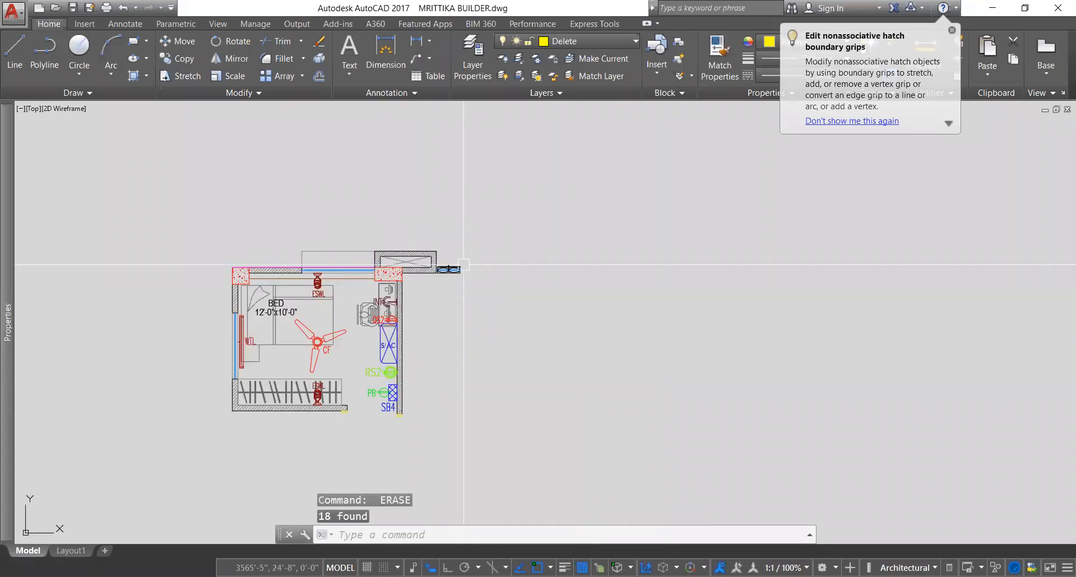
click(468, 250)
click(441, 302)
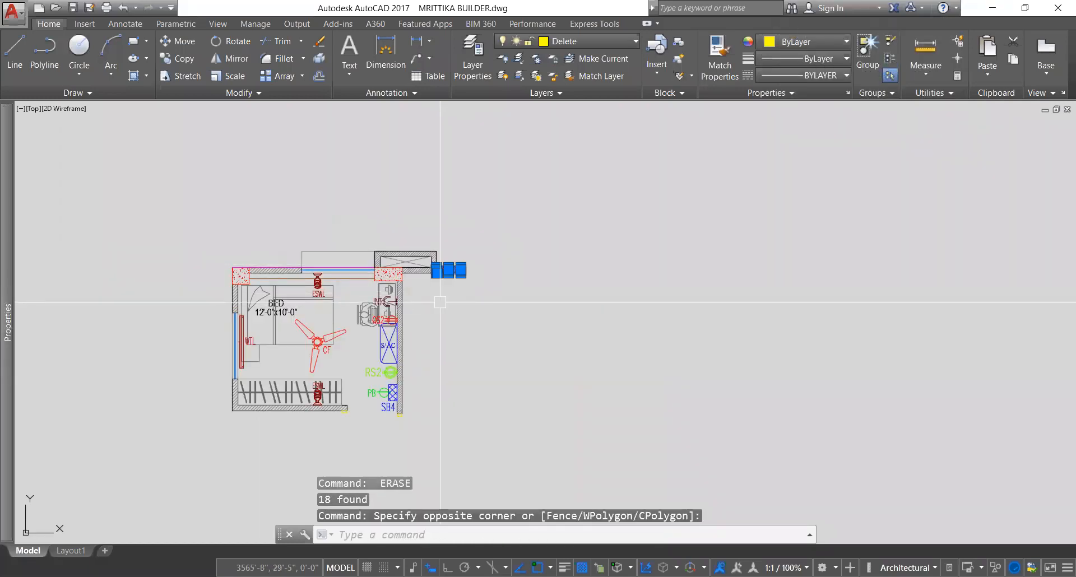
key(space)
click(450, 282)
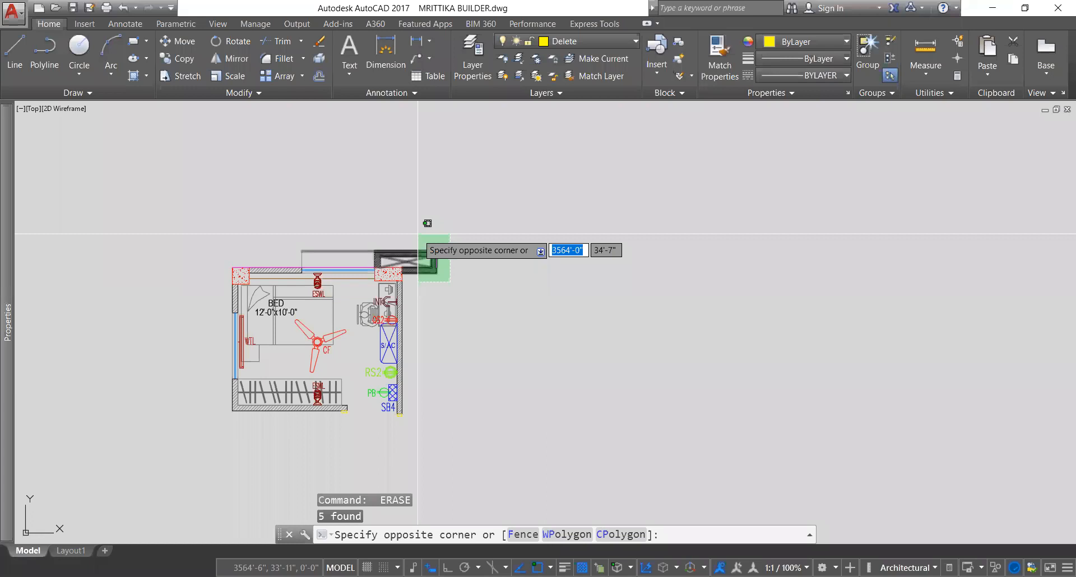
click(240, 258)
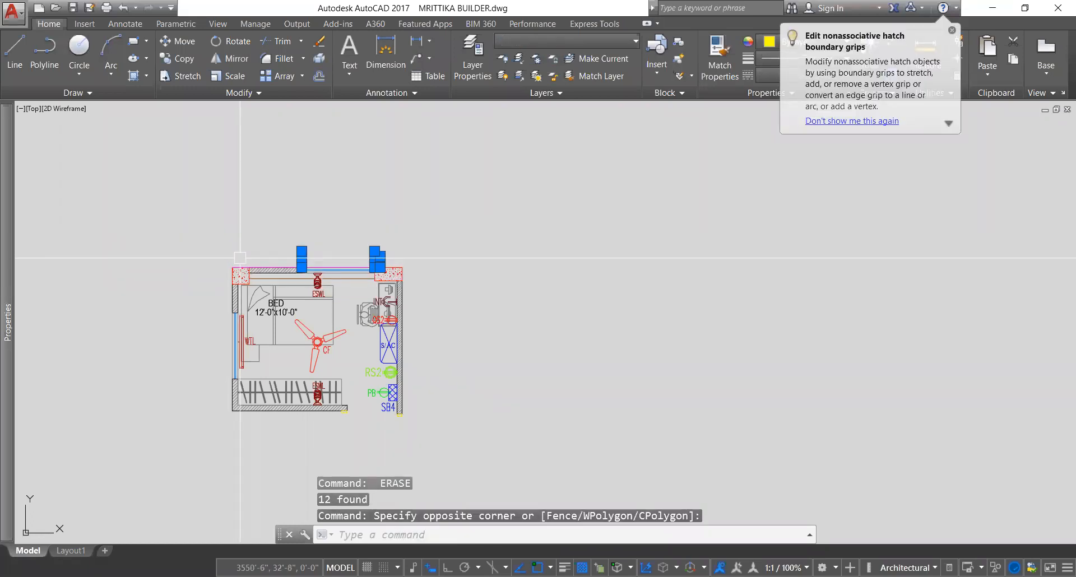
key(space)
- Copy the whole bedroom about 15' to the right of the original fragment
middle_drag(240, 258, 302, 201)
click(508, 185)
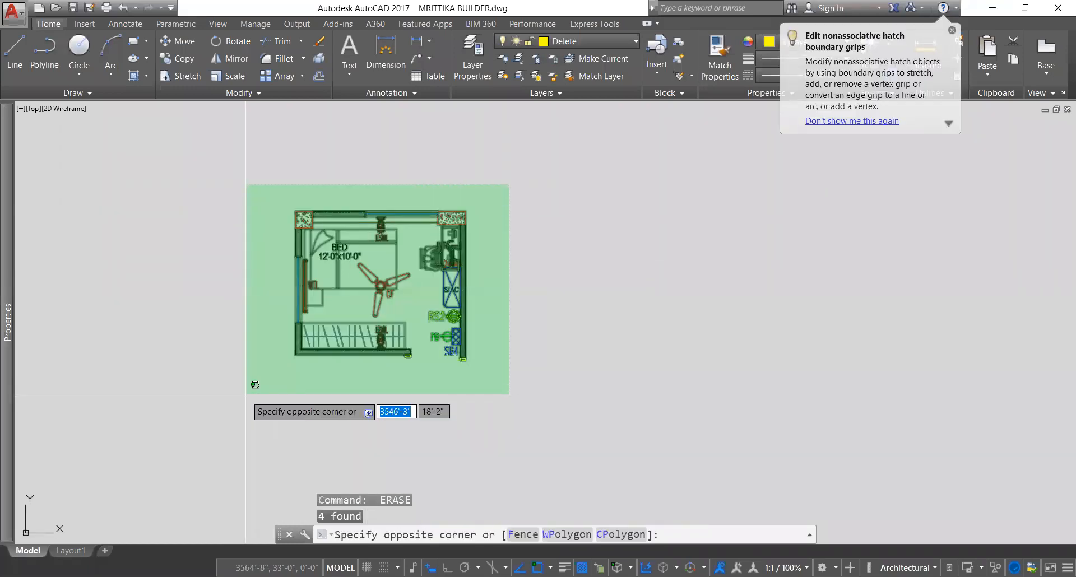
click(245, 395)
text(Co)
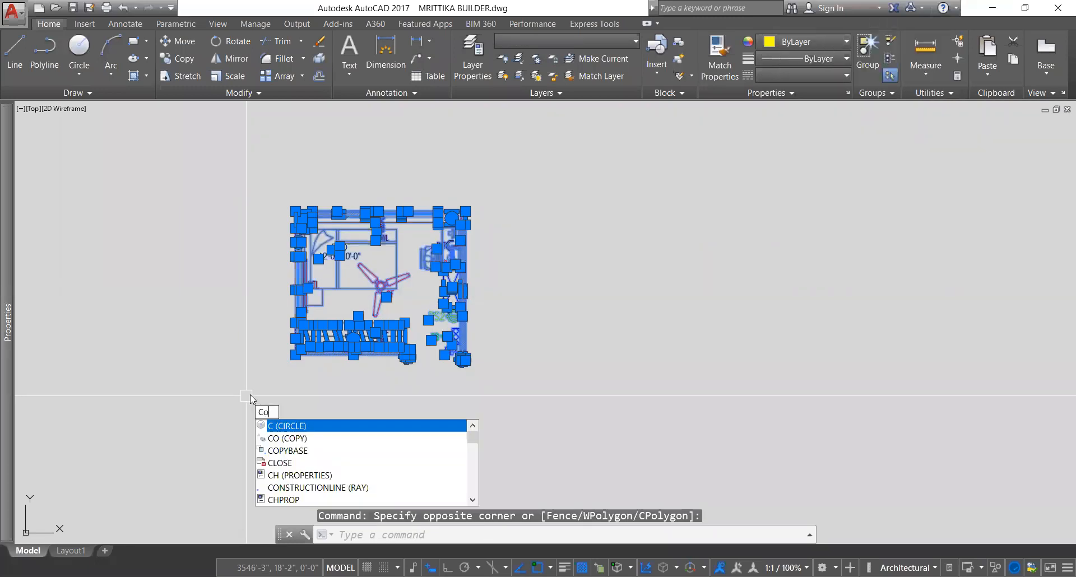
key(Return)
click(309, 346)
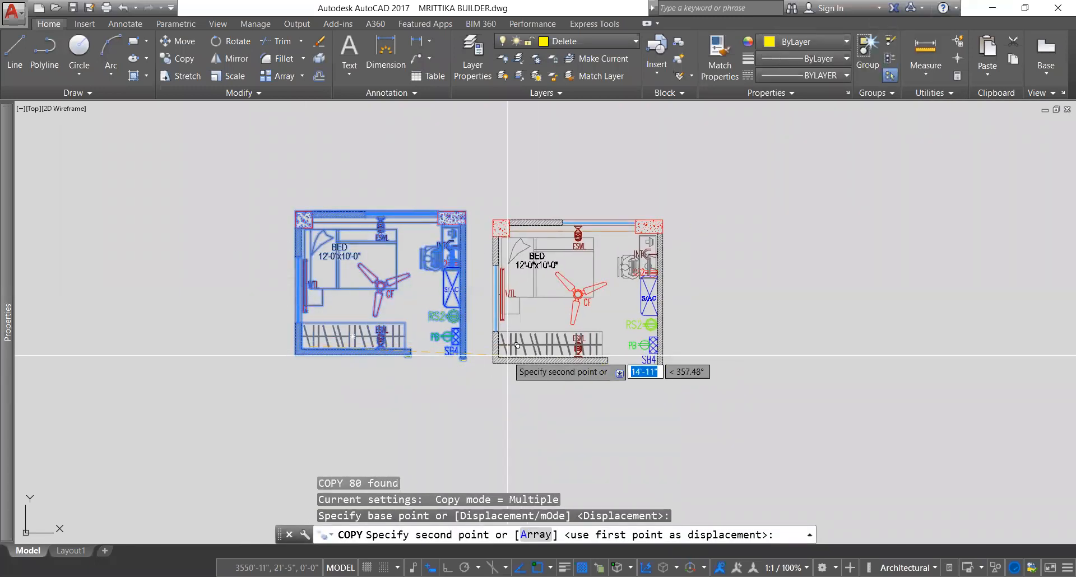
click(508, 346)
key(Return)
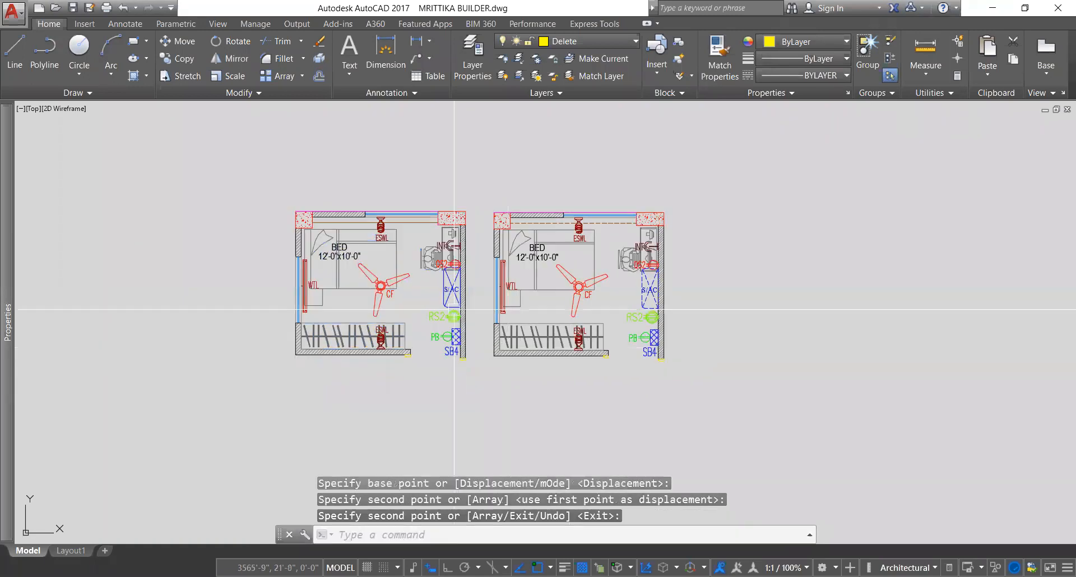
- Isolate the layers of the left bedroom's INT, QS2, CF, ESWL, PB and RS2 symbols
scroll(456, 248, up, 2)
click(446, 247)
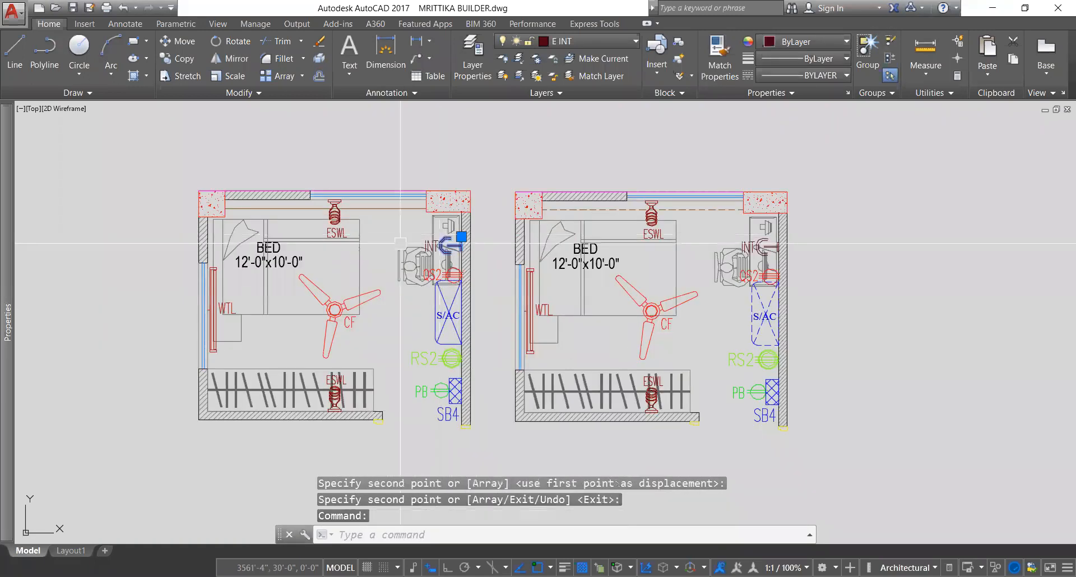
click(430, 273)
click(335, 309)
click(333, 221)
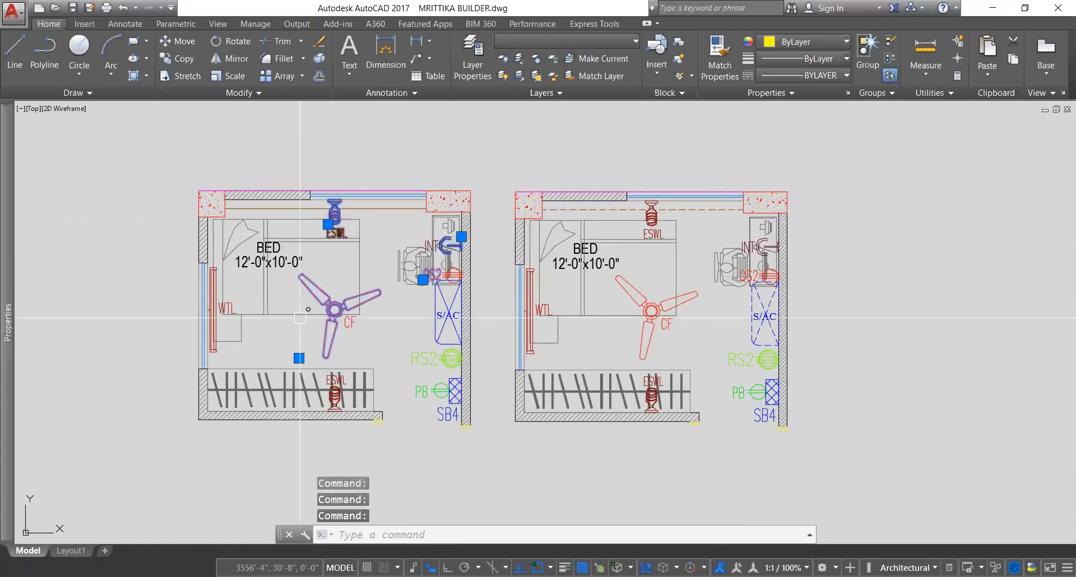
click(438, 389)
click(449, 361)
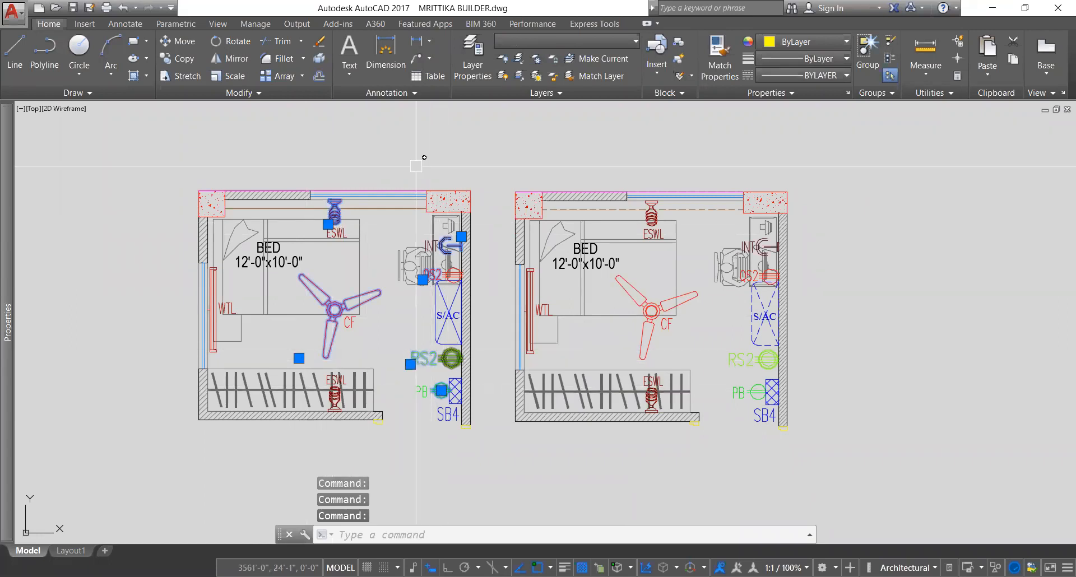
click(519, 61)
- Erase the isolated electrical symbols belonging to the left bedroom and restore the hidden layers
click(491, 140)
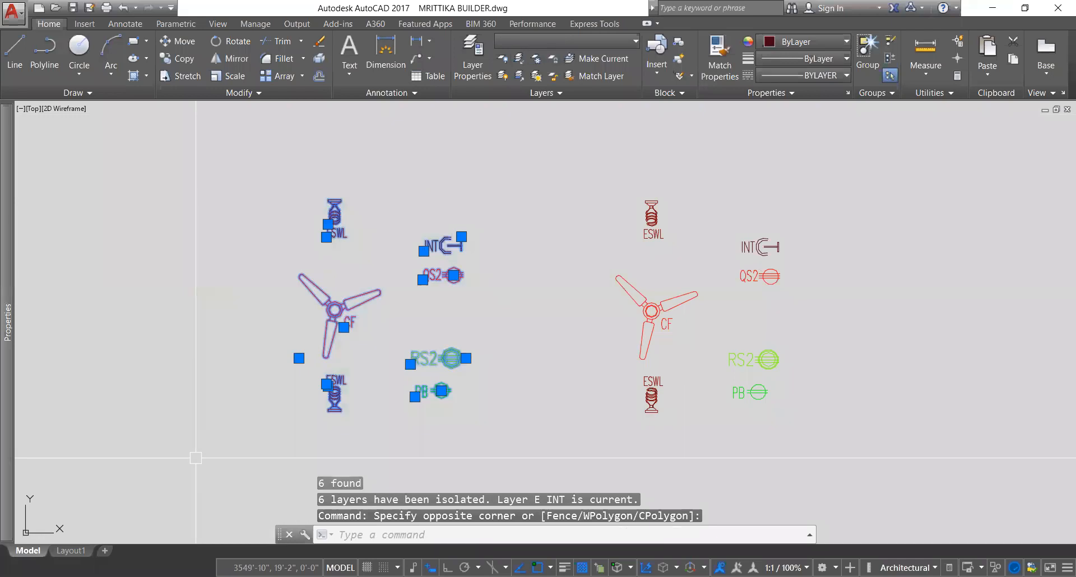
key(Escape)
click(522, 78)
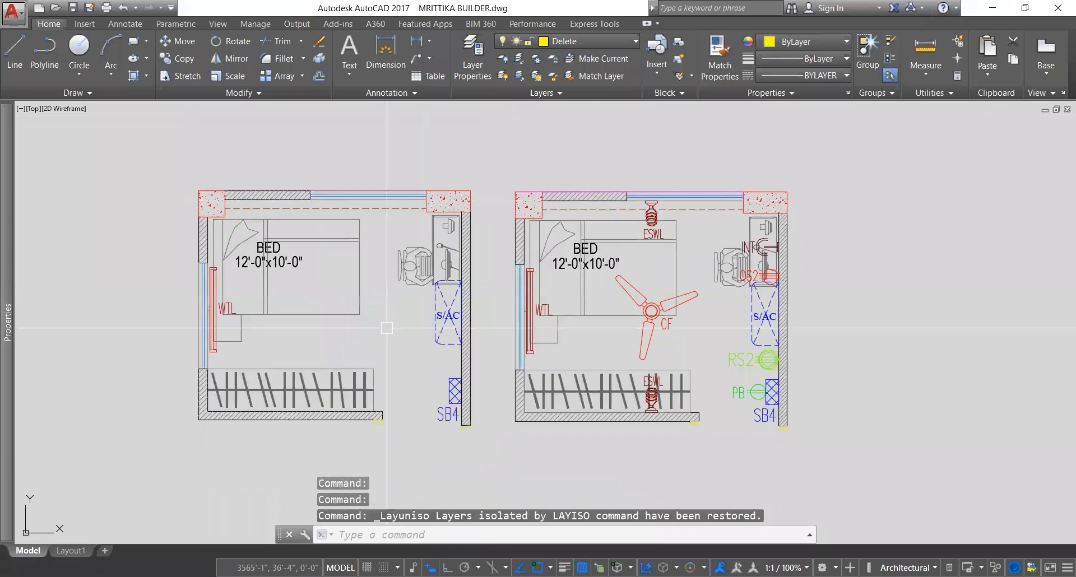
- Erase the remaining SB4 switch board, S/AC unit and WTL fixture from the left bedroom
click(446, 386)
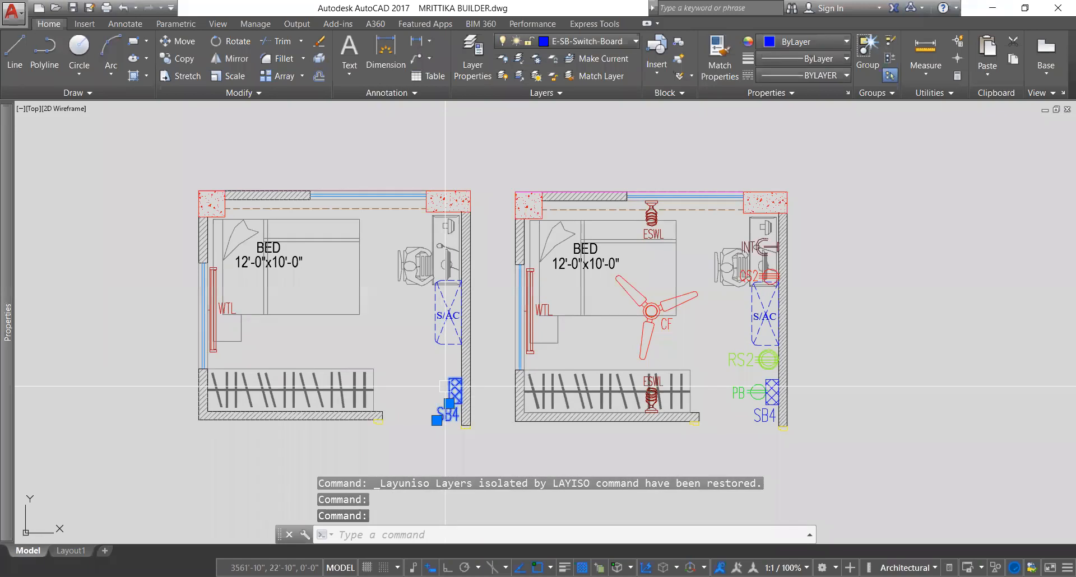
key(Delete)
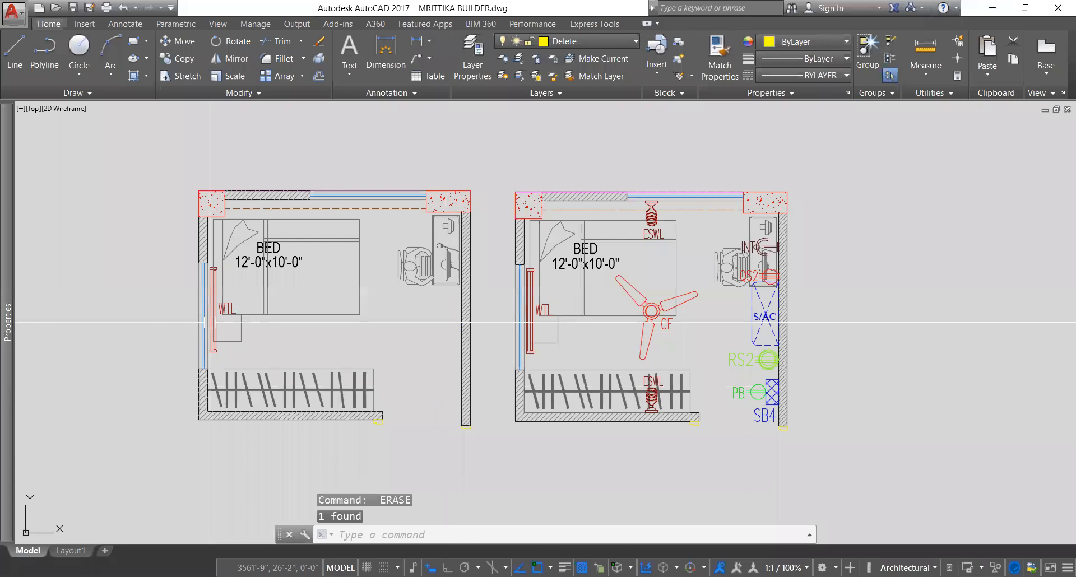
click(211, 323)
key(Delete)
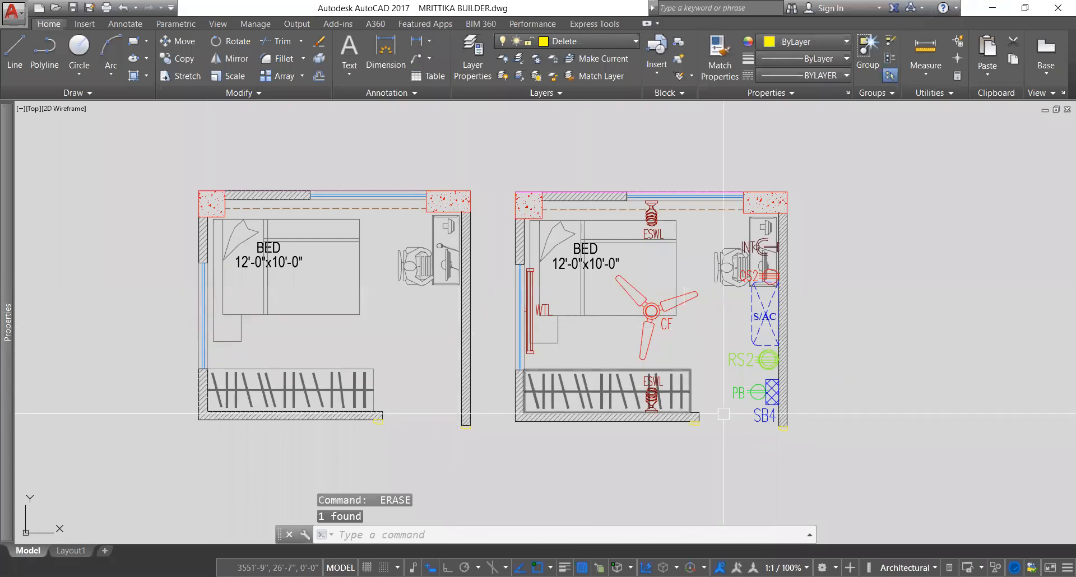
- Copy the PB and SB4 symbols with their labels from the right bedroom to the matching wall position in the left bedroom, 15'-0" away
middle_drag(724, 414, 724, 400)
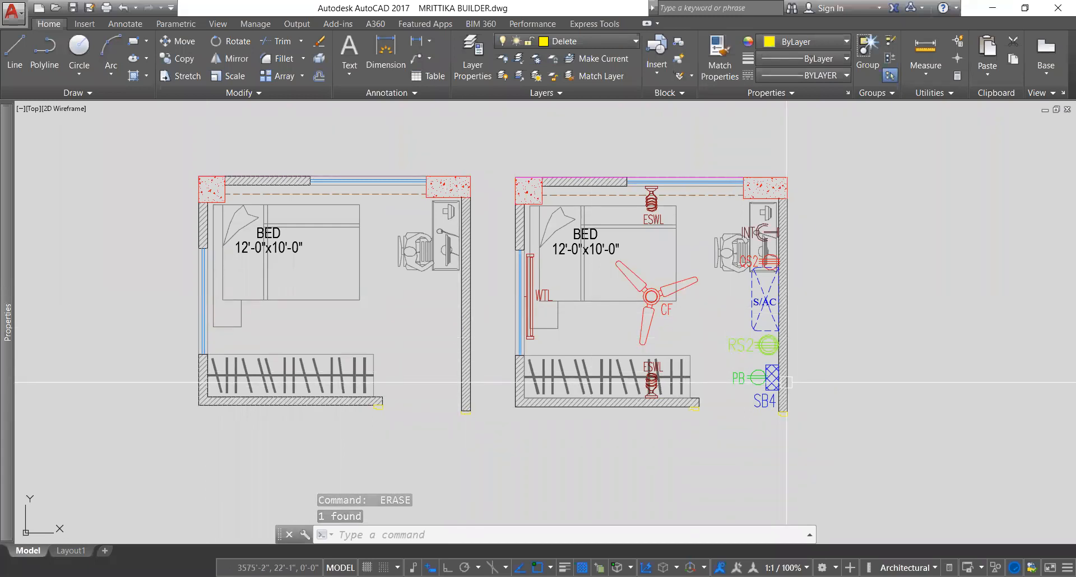
click(771, 434)
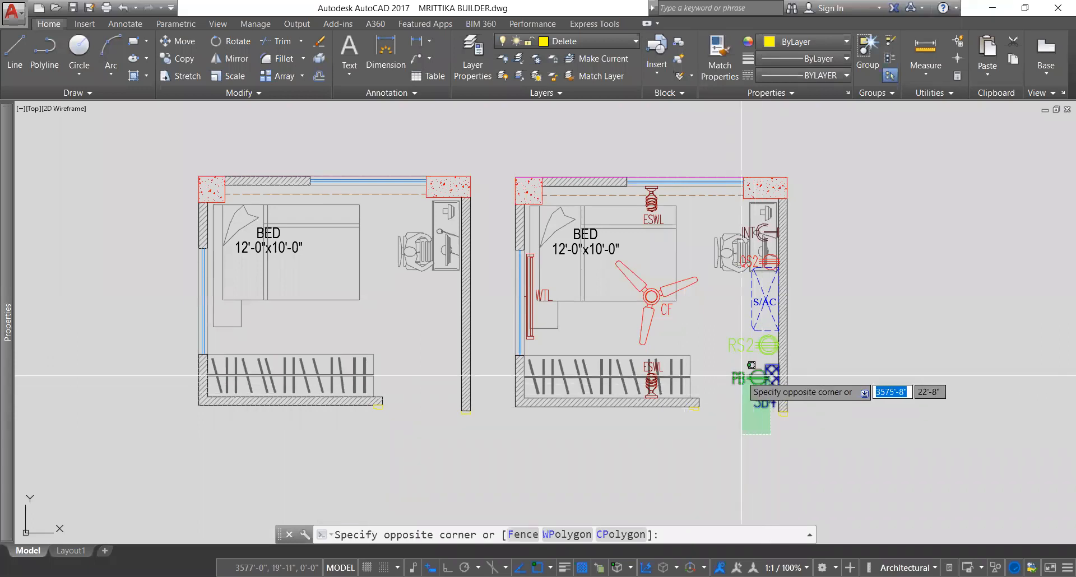
click(732, 369)
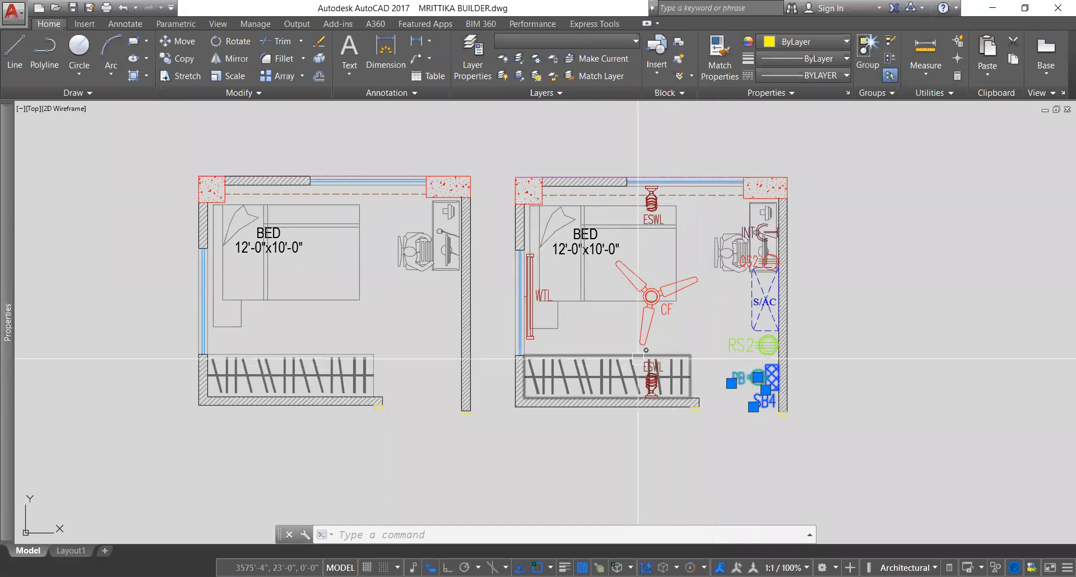
text(co)
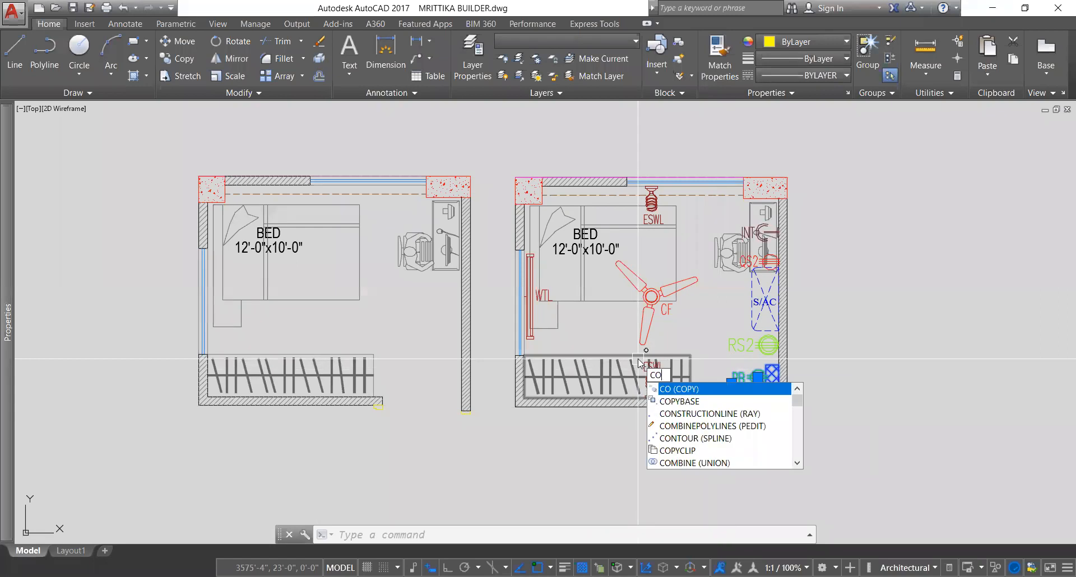
key(Return)
click(772, 377)
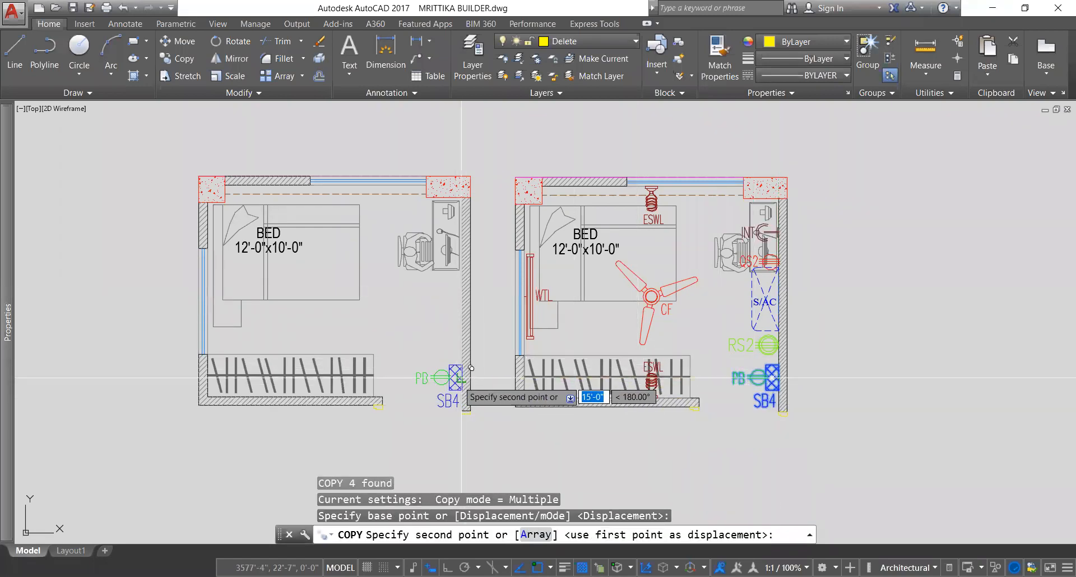
click(455, 377)
key(Return)
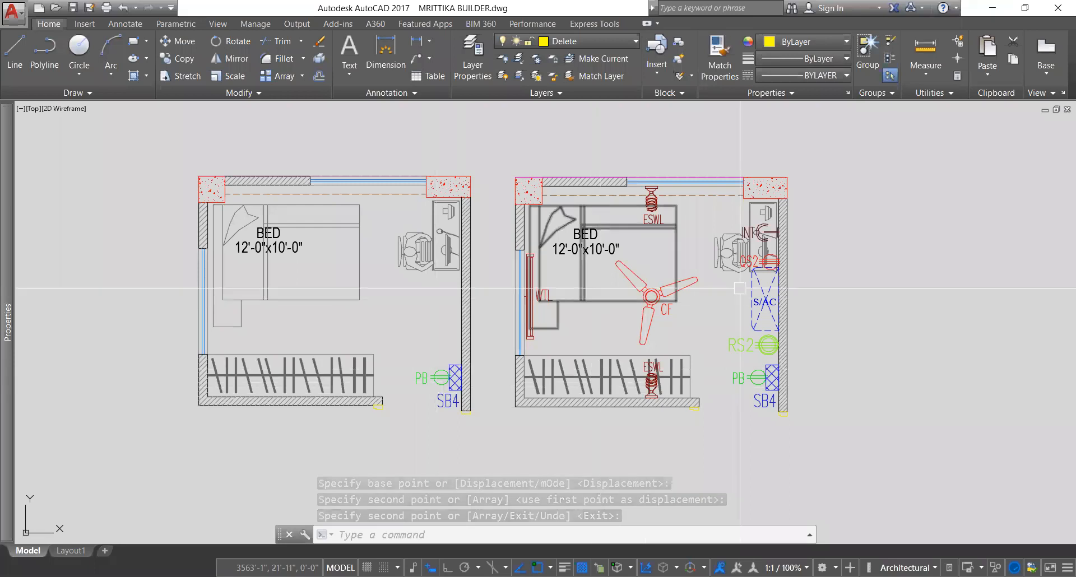
- Copy the QS2 socket, S/AC unit and RS2 socket from the right bedroom 15'-0" across to the left bedroom's right wall
scroll(769, 261, up, 4)
click(769, 261)
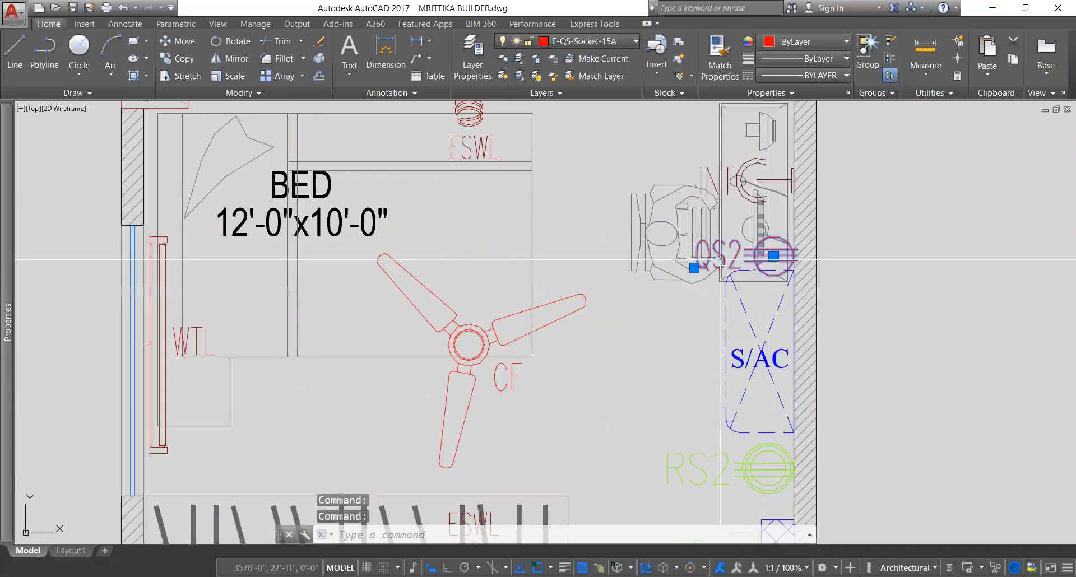
click(780, 335)
click(702, 377)
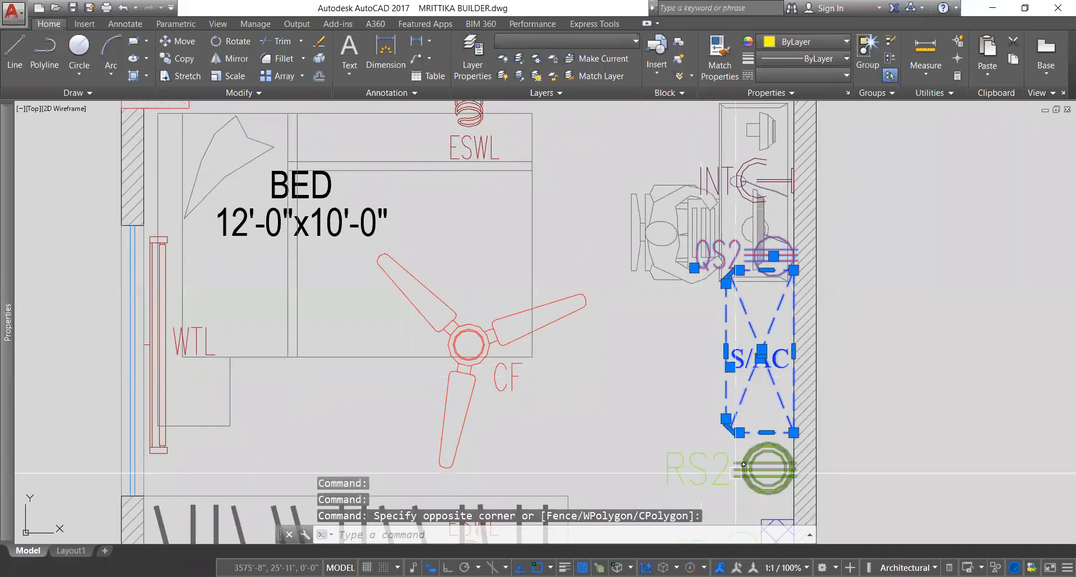
click(715, 437)
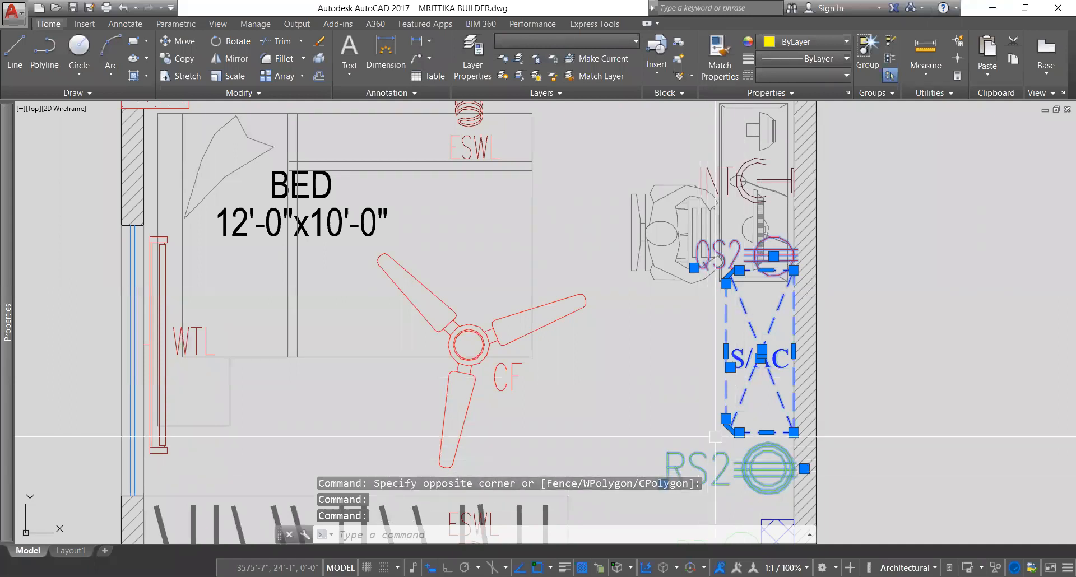
text(CO)
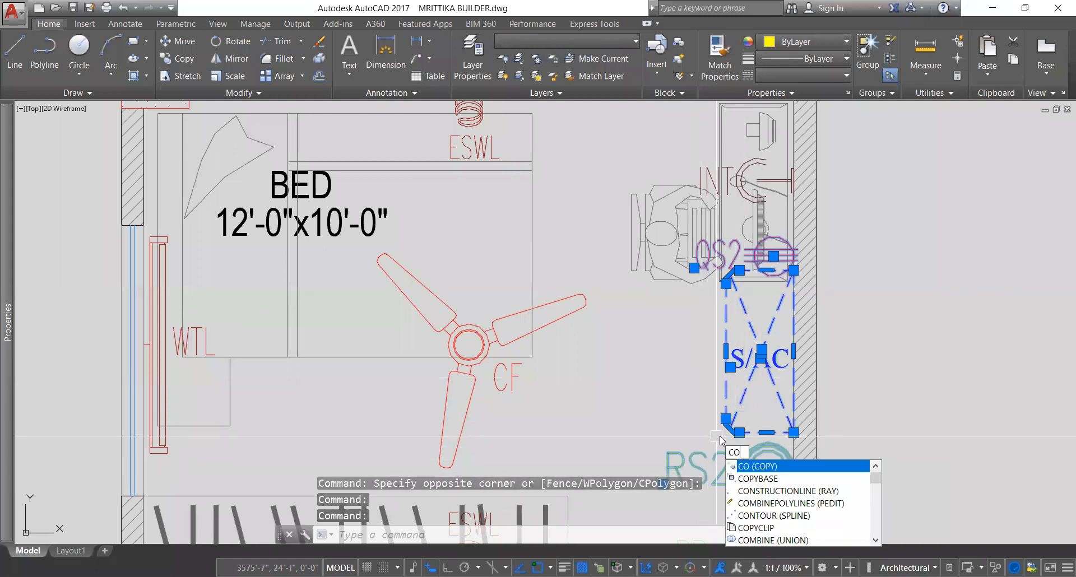
key(Return)
scroll(809, 477, up, 3)
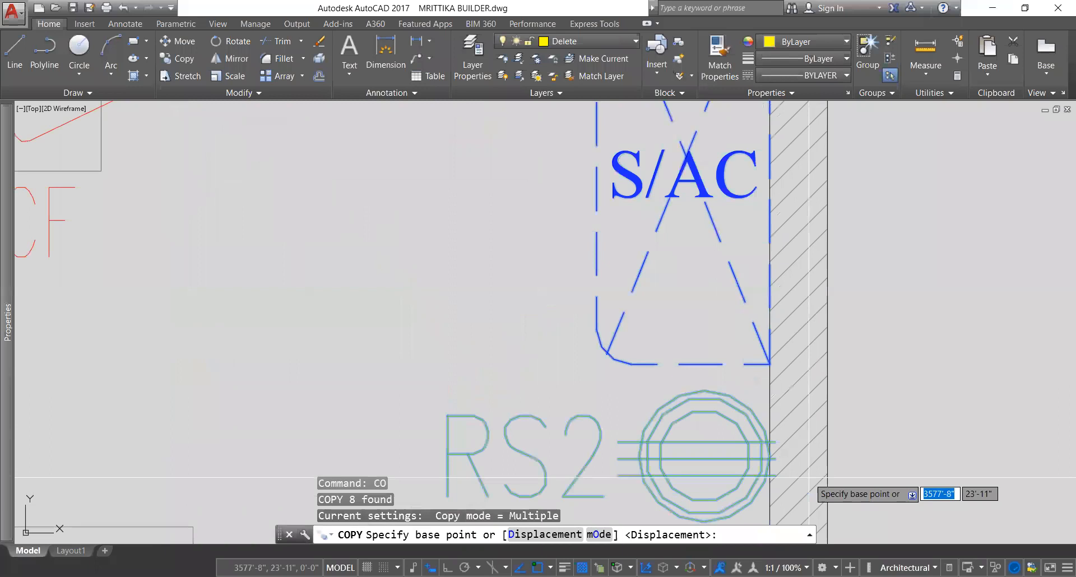
click(770, 458)
scroll(827, 411, down, 5)
scroll(829, 412, down, 2)
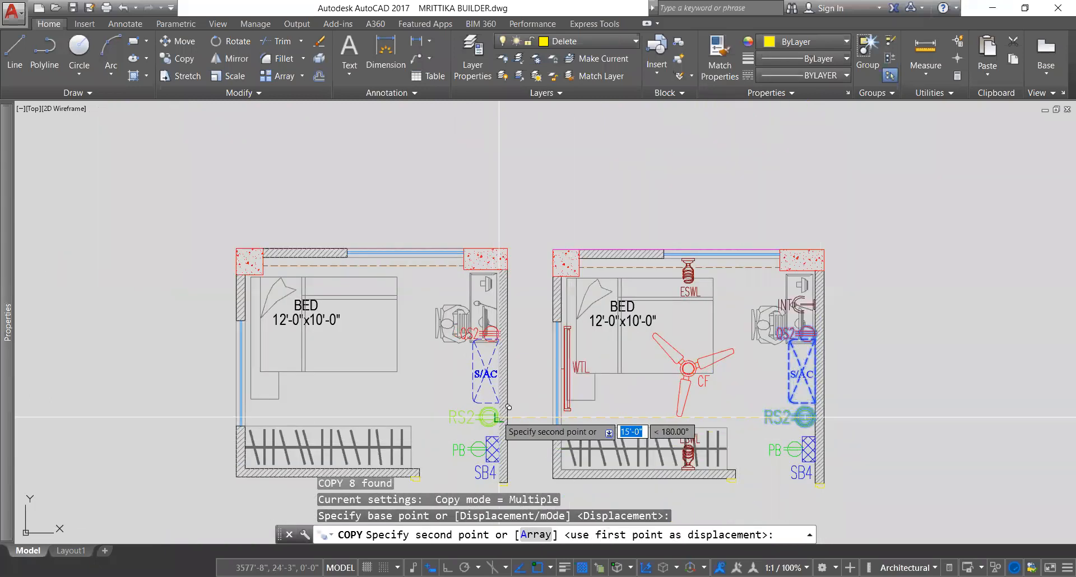
click(499, 417)
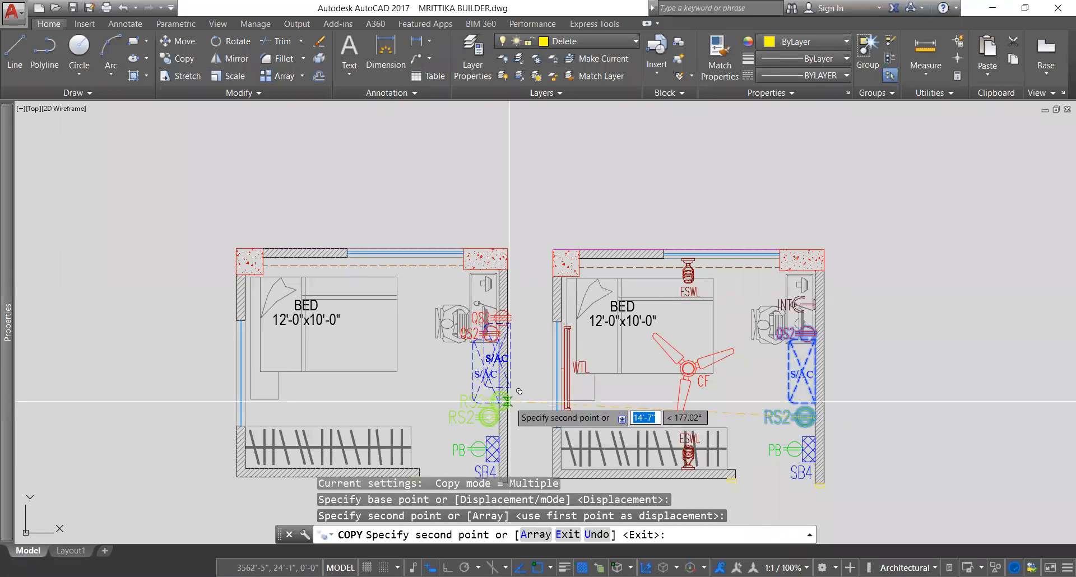
key(Return)
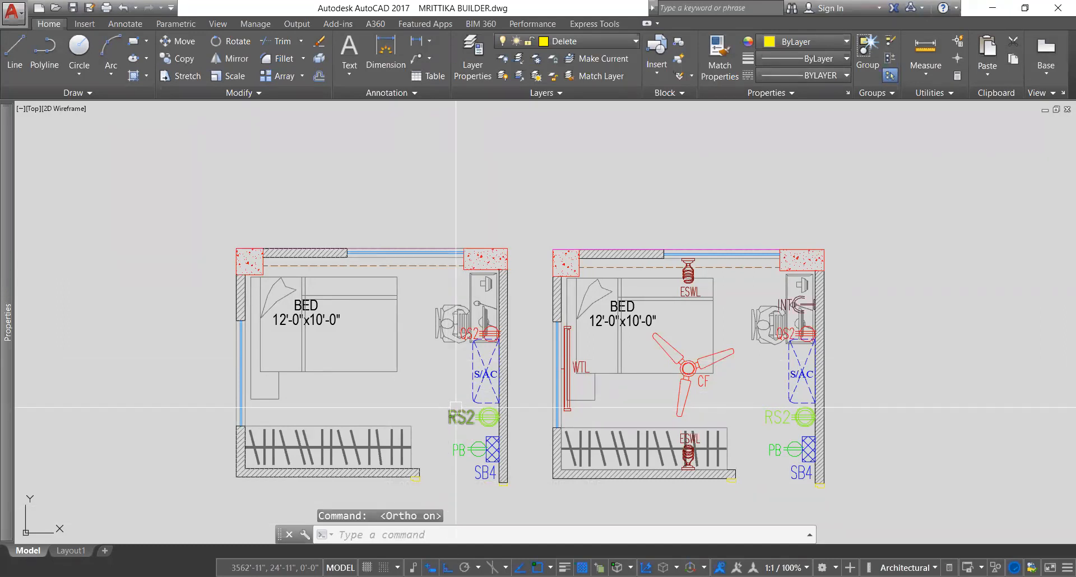
- Draw a vertical guide line across the left bedroom from the window wall down to the wall behind the wardrobe
text(l)
key(Return)
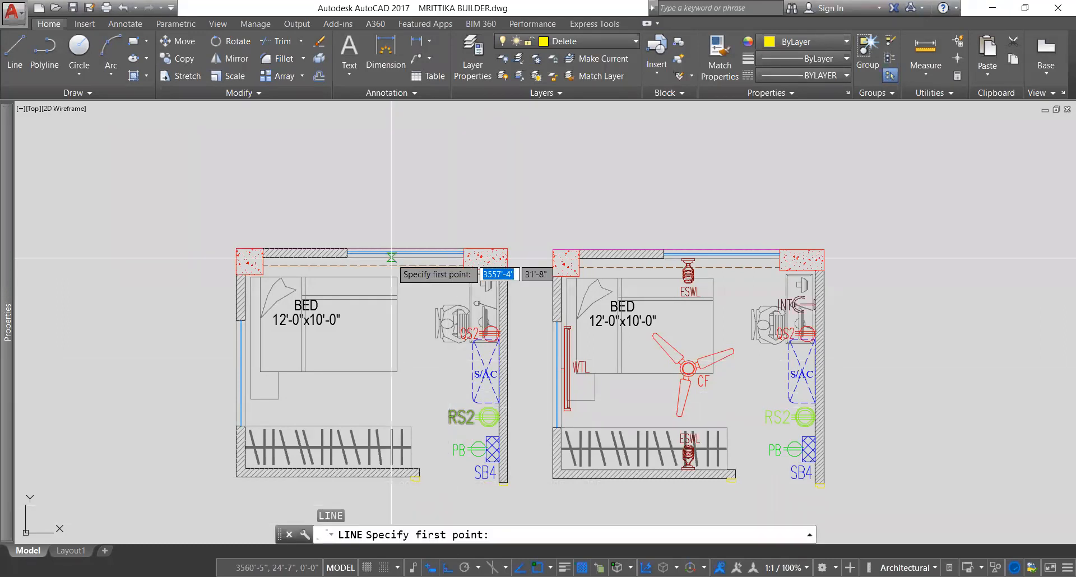
click(363, 260)
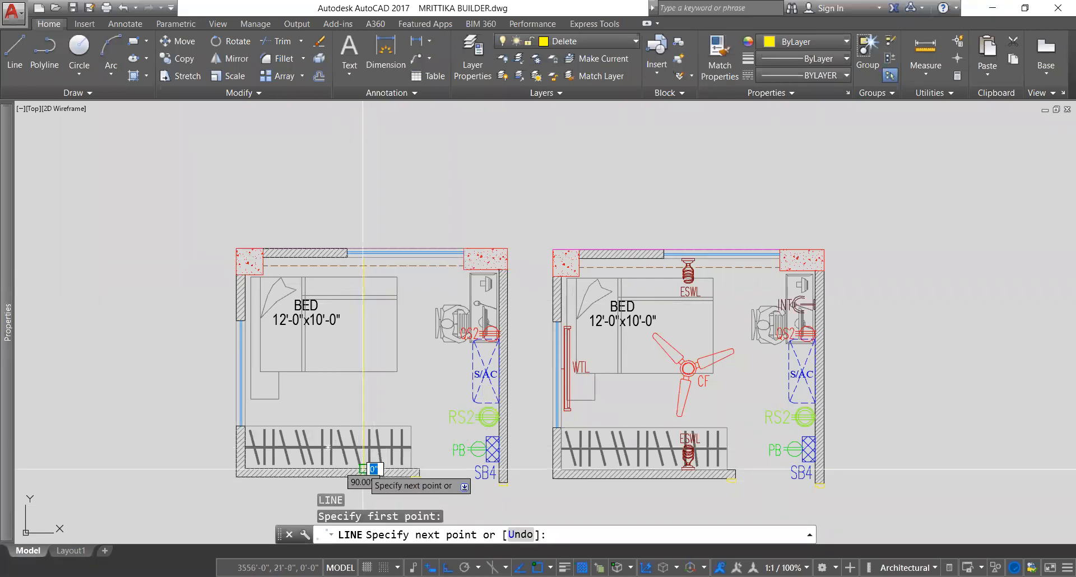
click(364, 474)
key(Return)
click(364, 371)
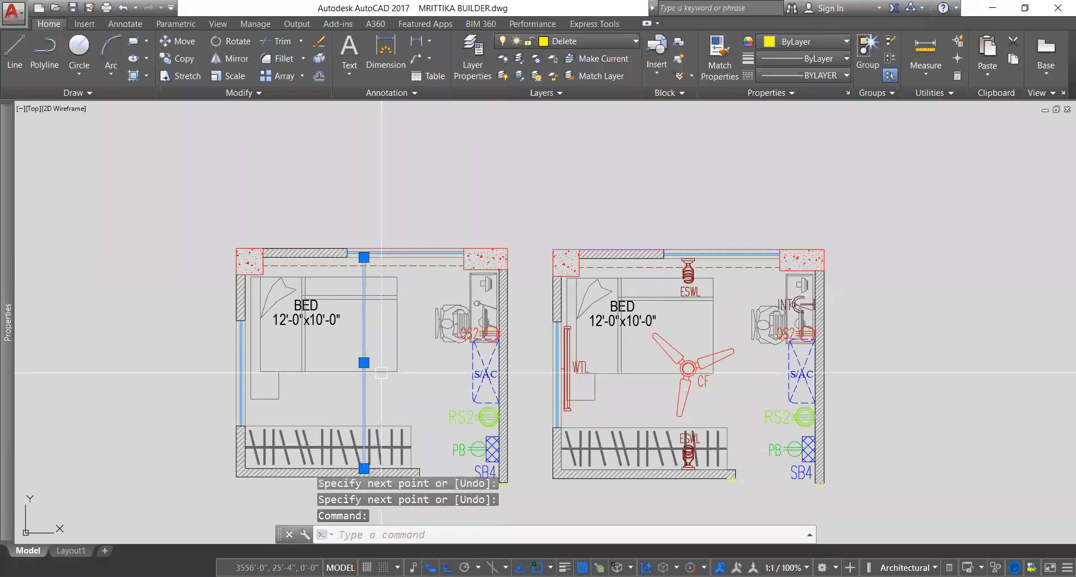
key(Return)
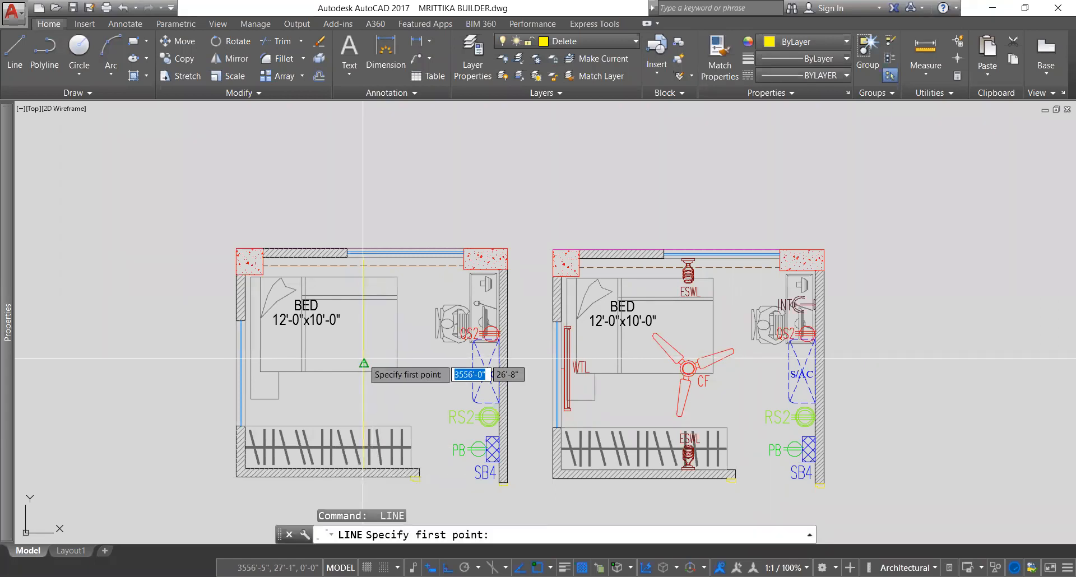
key(Escape)
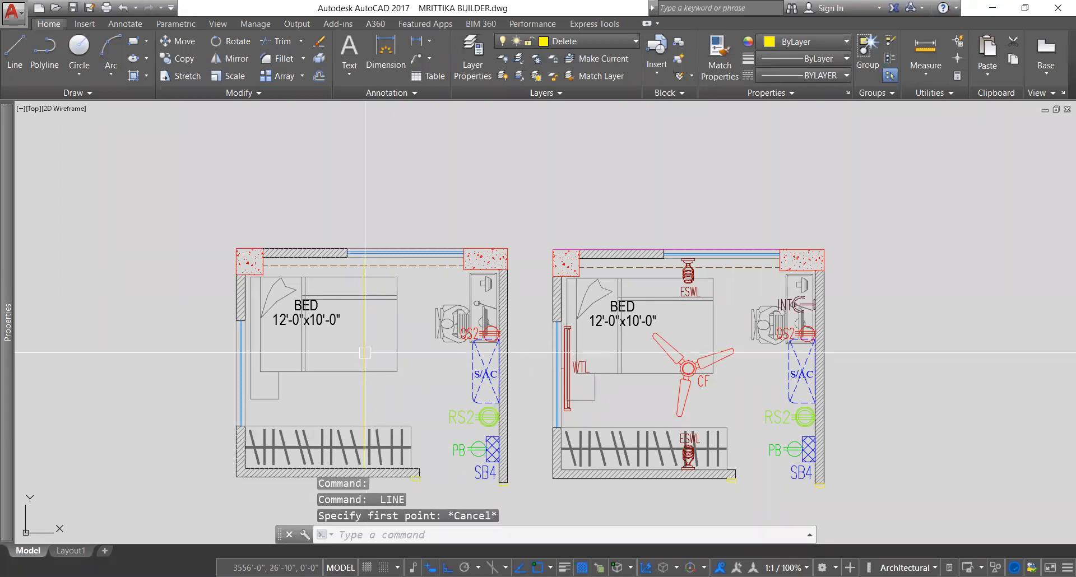
click(364, 353)
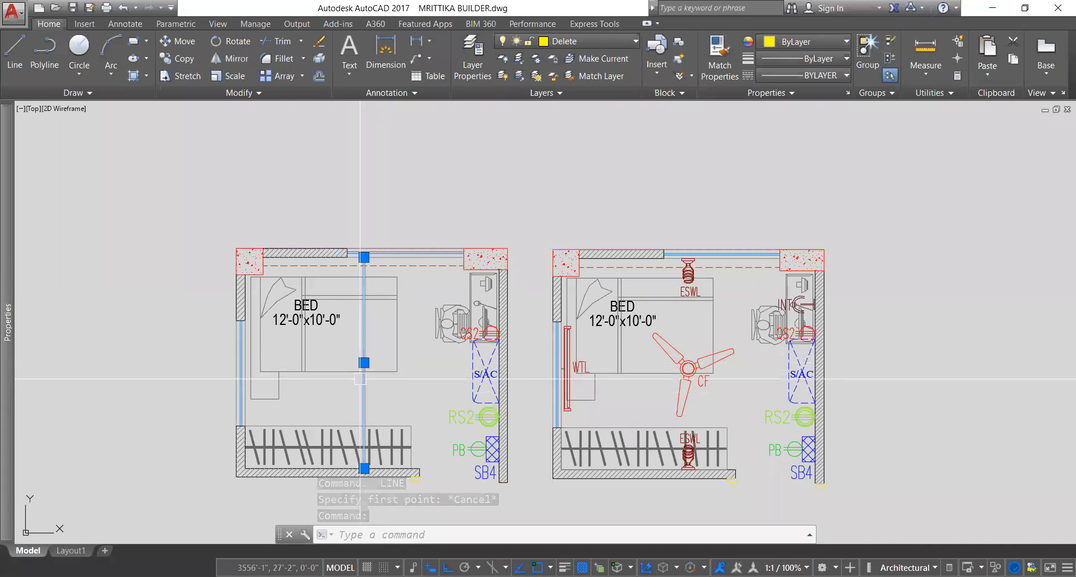
key(Escape)
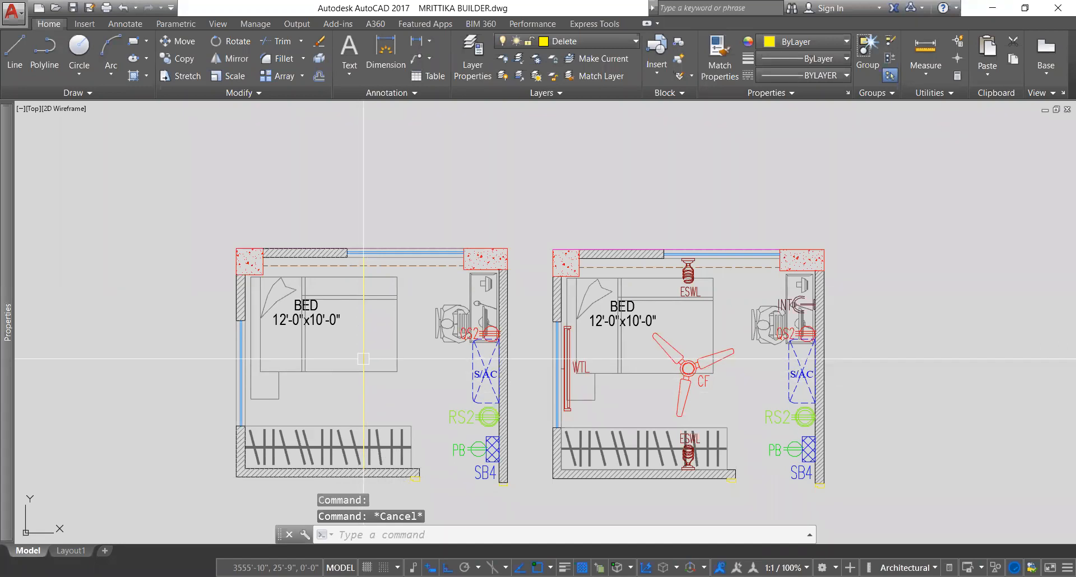
- Draw a horizontal line from the vertical guide's midpoint to the S/AC wall, then stretch its free end to the opposite window wall
text(l)
key(Return)
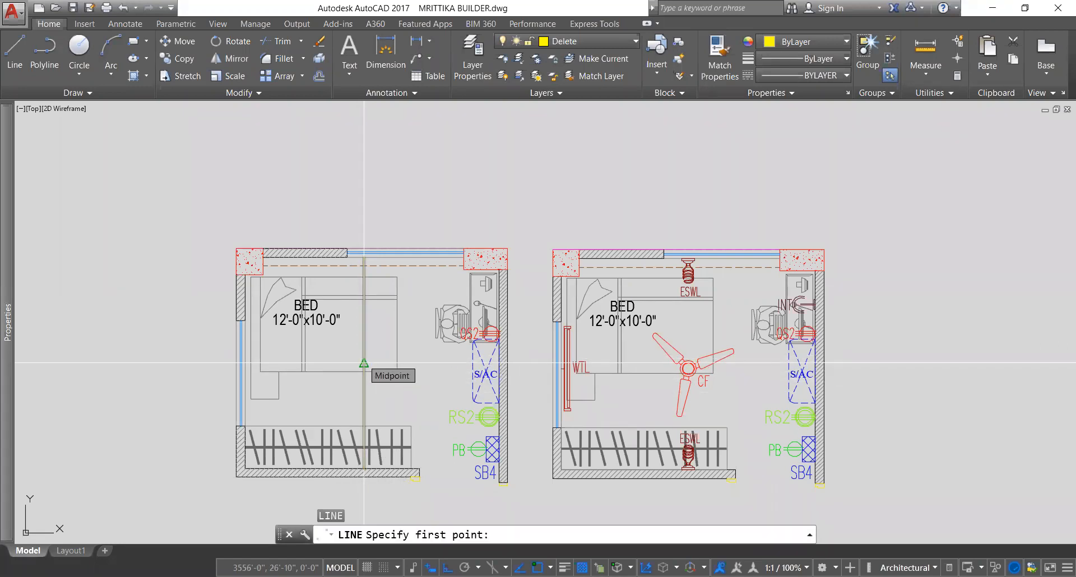
click(364, 363)
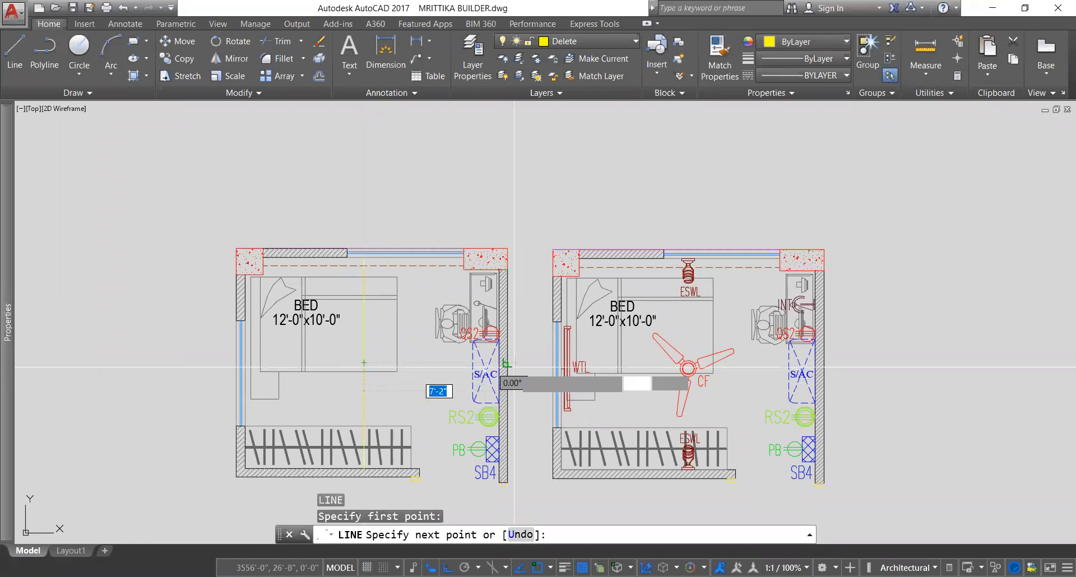
click(498, 363)
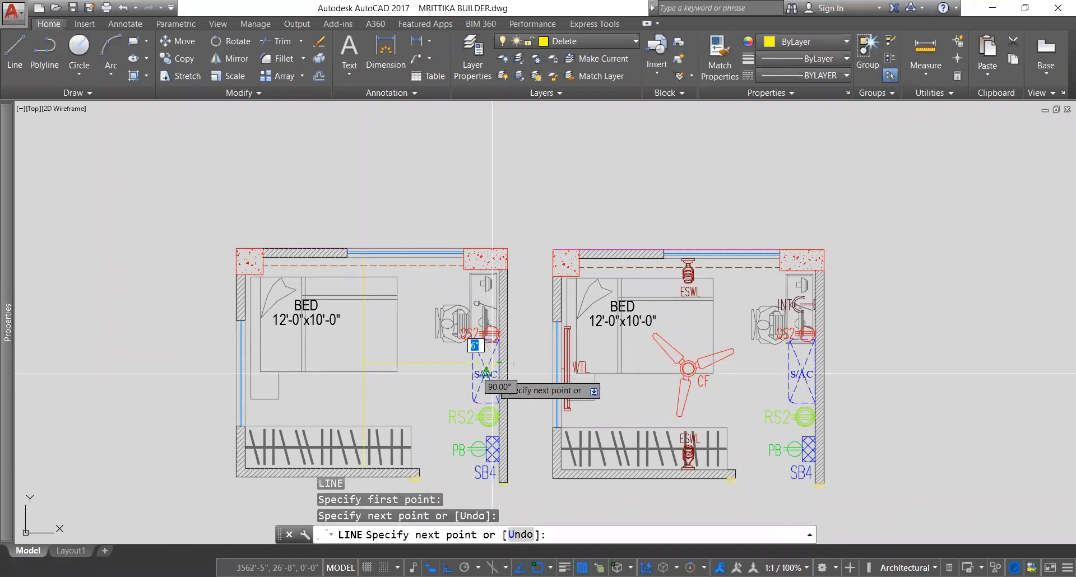
key(Return)
click(404, 363)
mouse_move(367, 365)
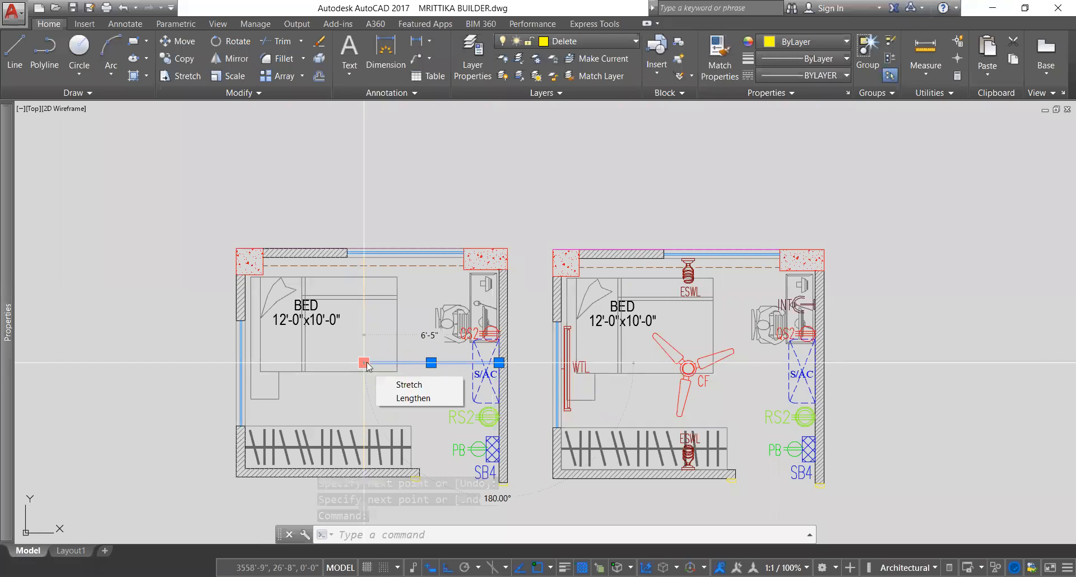
click(364, 363)
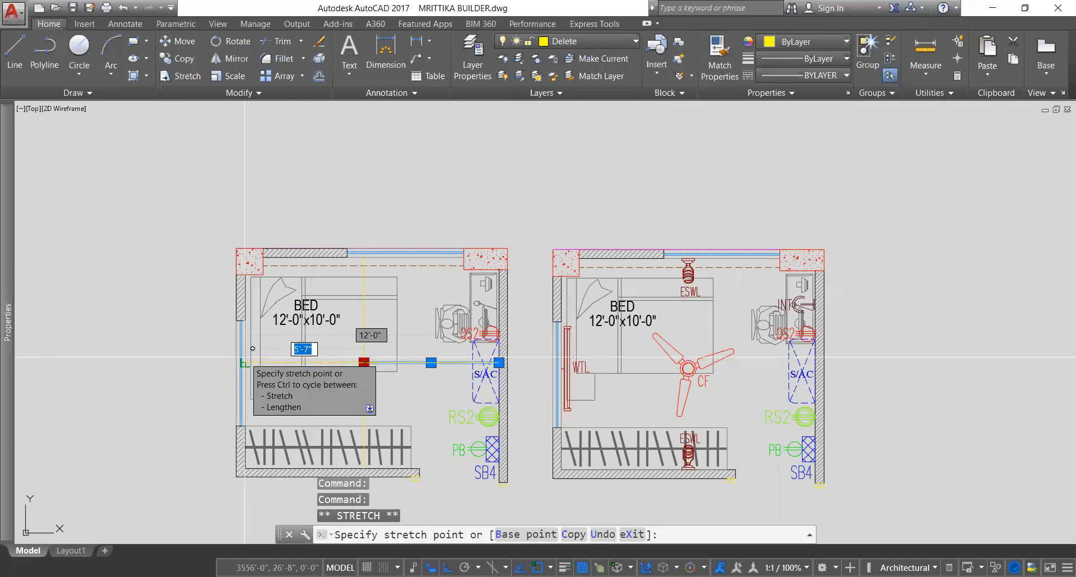
click(245, 362)
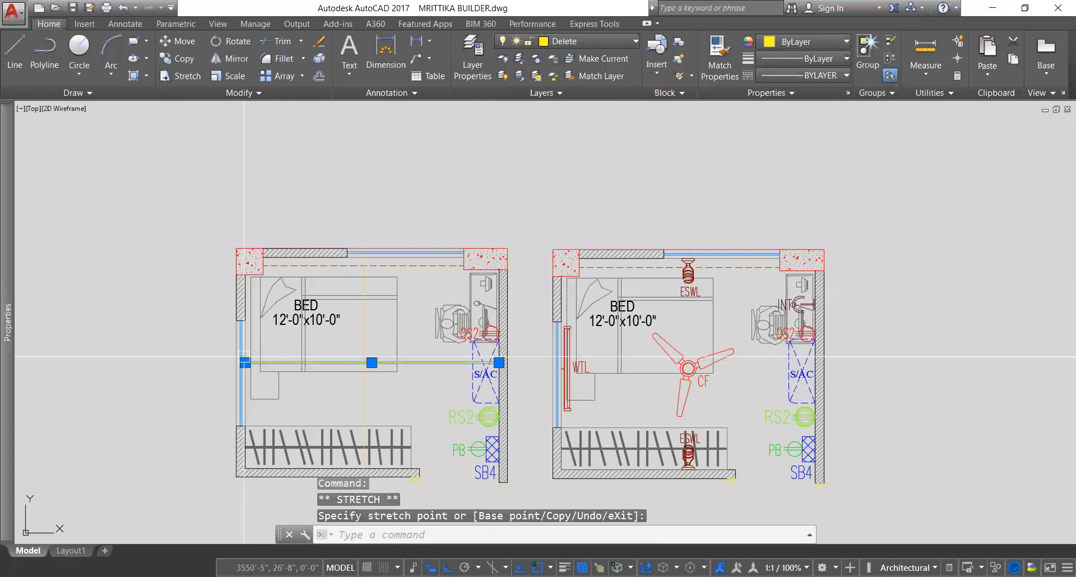
- Move the vertical guide line by its midpoint onto the midpoint of the horizontal guide line
click(363, 392)
click(368, 363)
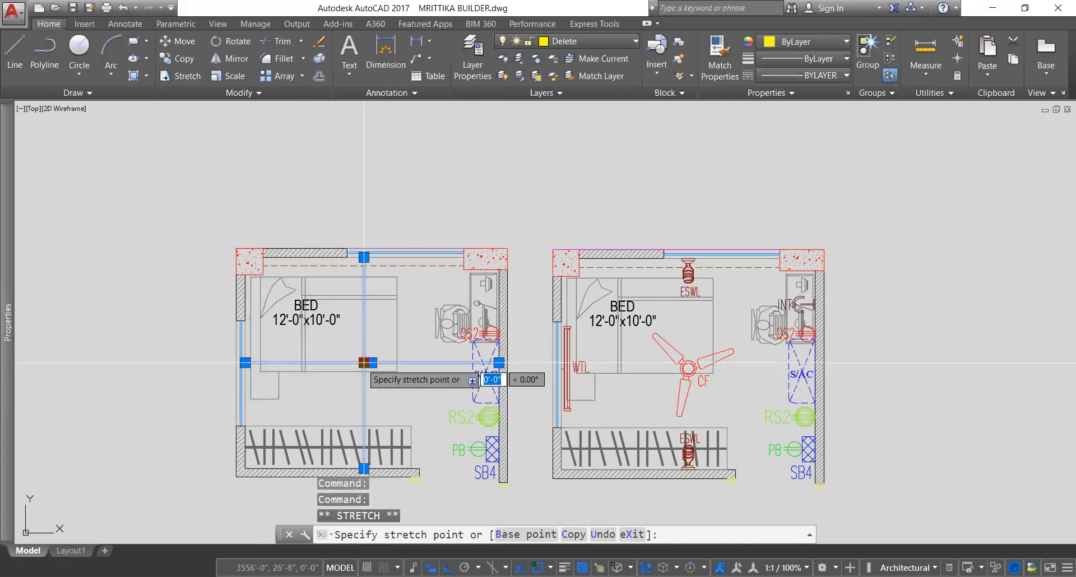
click(372, 363)
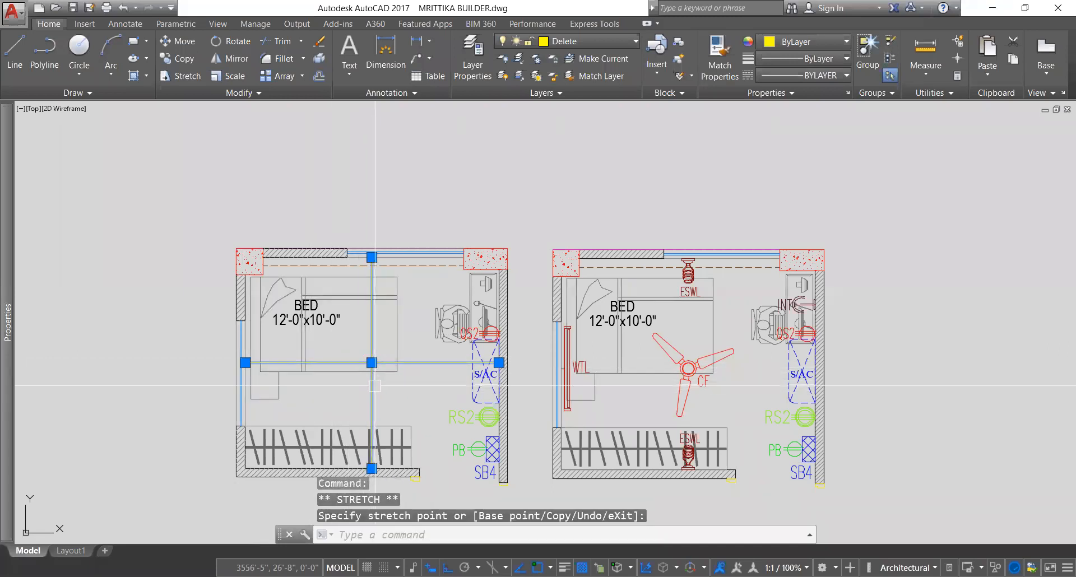
key(Escape)
- Erase both crossing guide lines from the left bedroom
scroll(378, 359, up, 4)
click(378, 355)
click(359, 361)
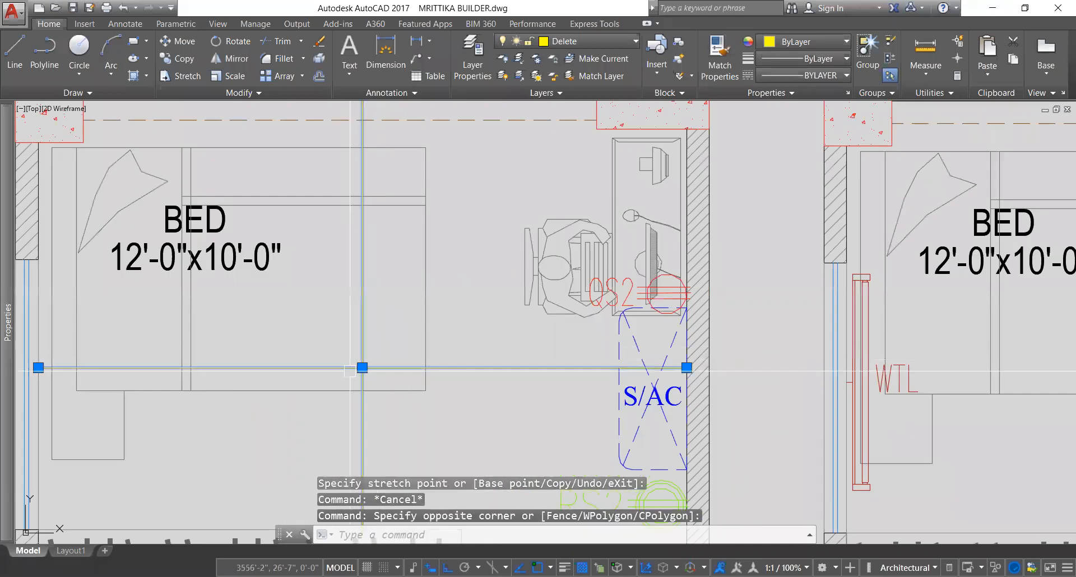
scroll(362, 365, down, 4)
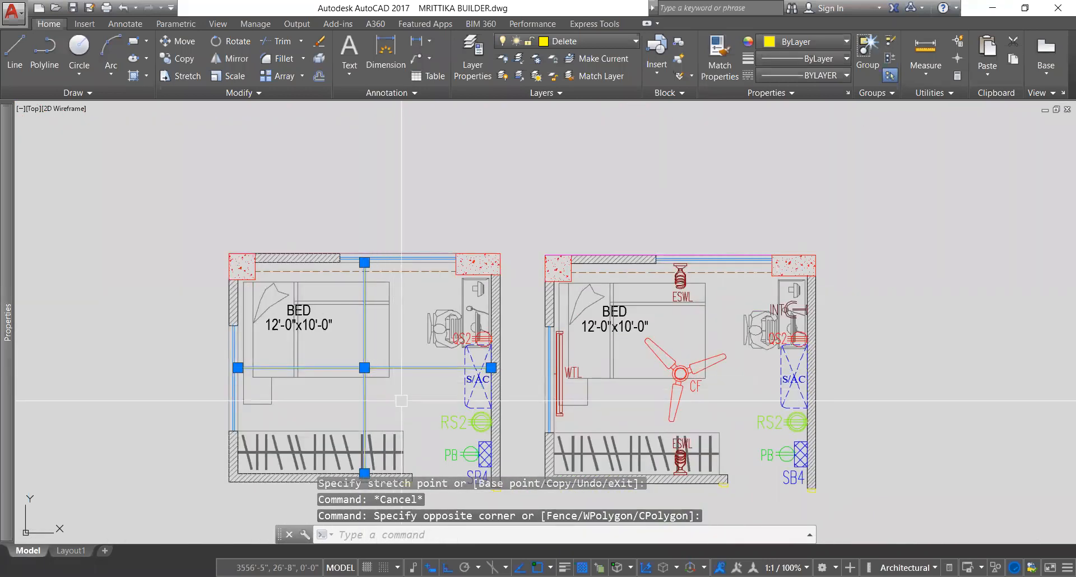
- Draw a new vertical guide line in the left bedroom from the wardrobe wall straight up to the opposite window wall
text(l)
key(space)
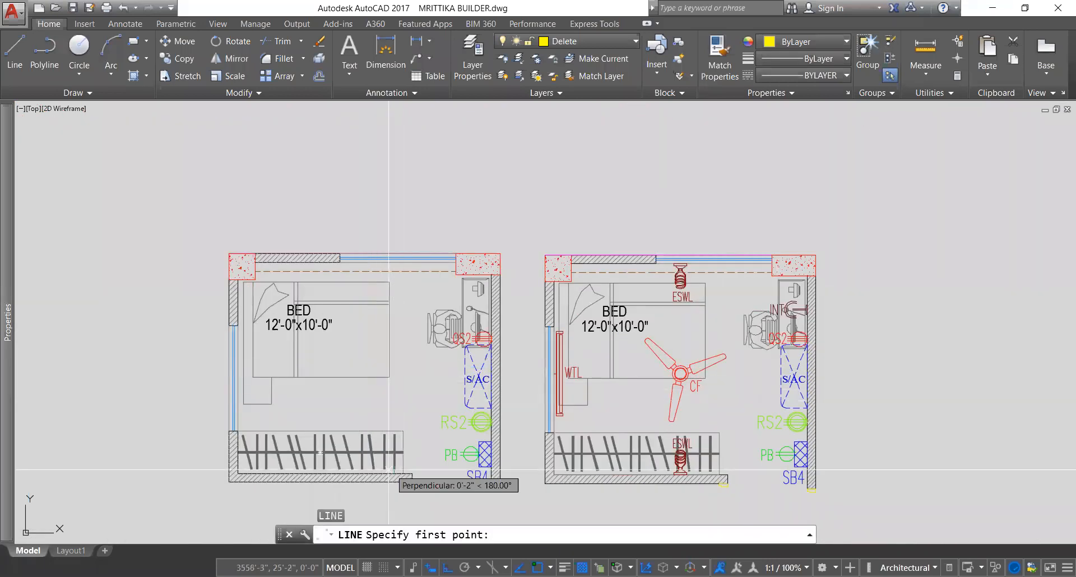
scroll(383, 477, up, 4)
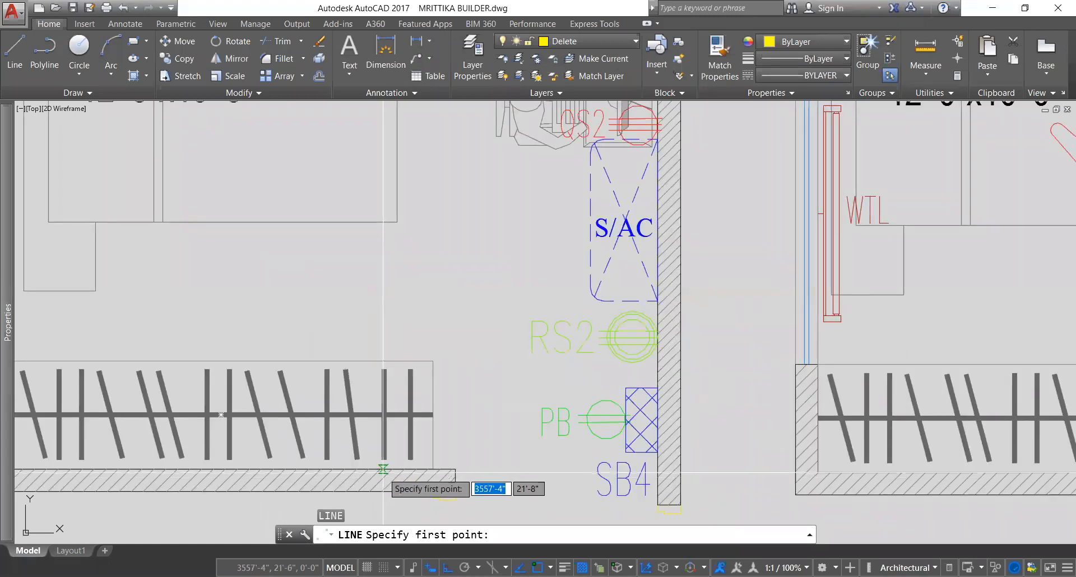
click(387, 476)
scroll(386, 476, down, 4)
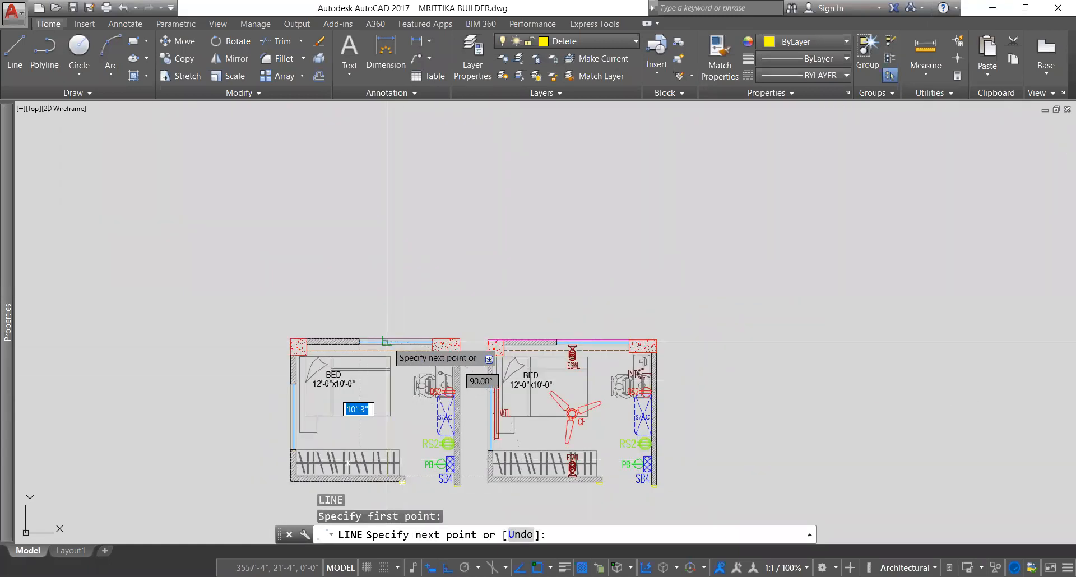
scroll(387, 350, up, 2)
click(387, 342)
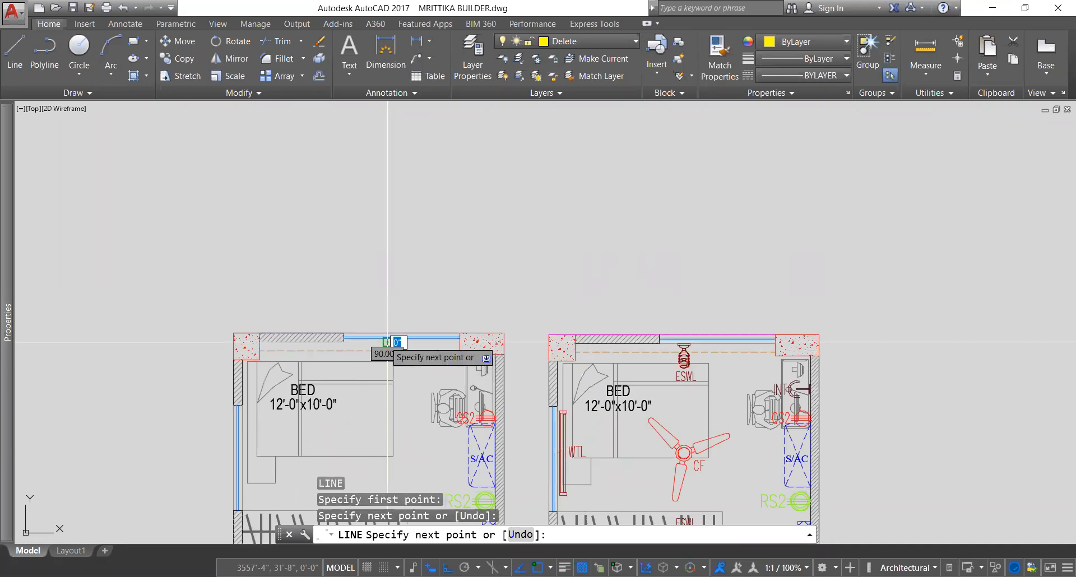
click(387, 339)
key(Return)
scroll(393, 347, down, 2)
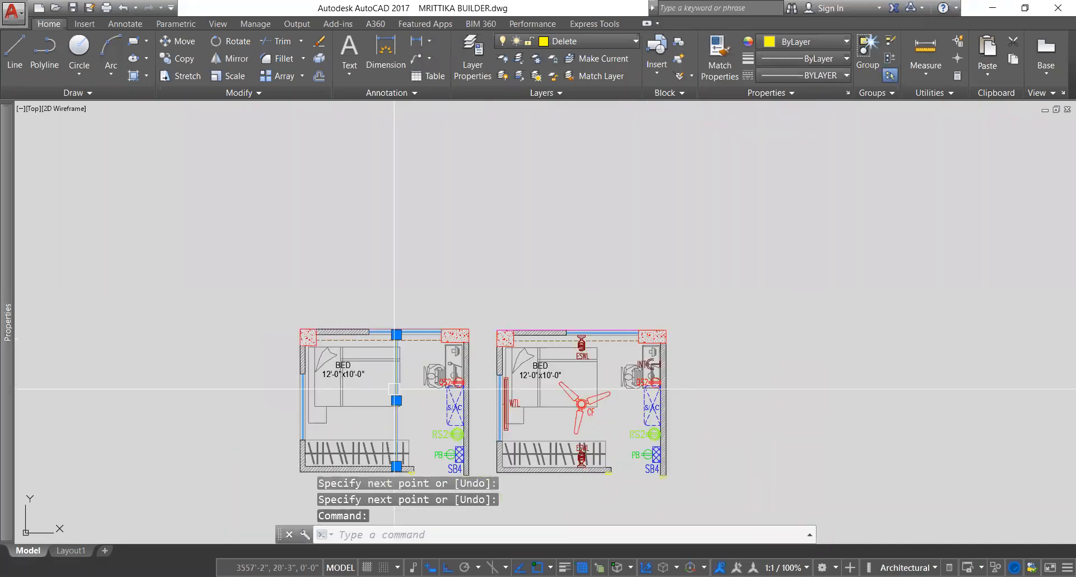
- Draw a horizontal line from the new vertical guide's midpoint to the bed-side window wall, then stretch its other end to the S/AC wall
key(Return)
click(396, 401)
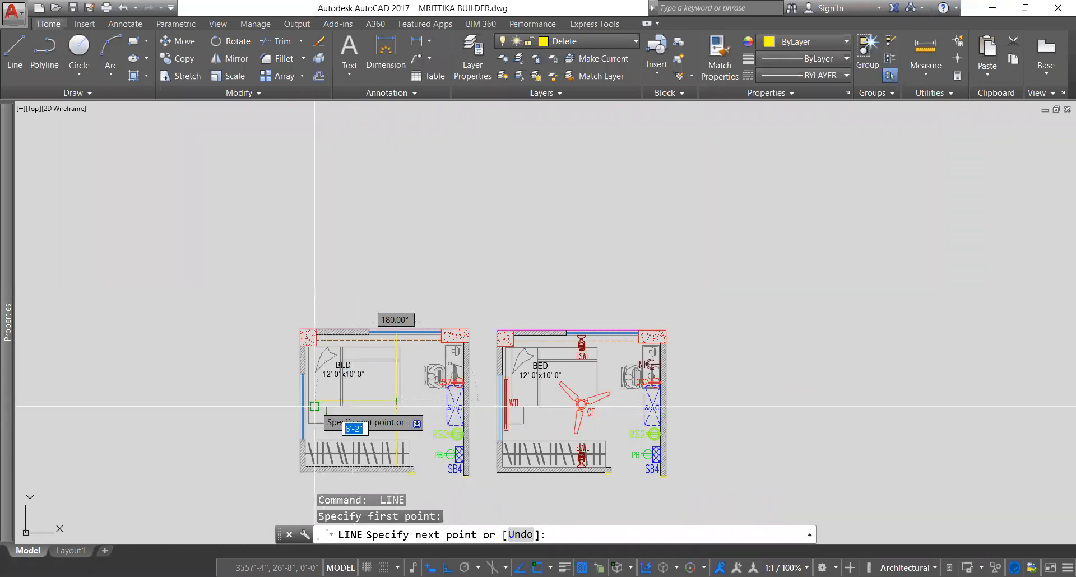
scroll(309, 404, up, 2)
click(300, 398)
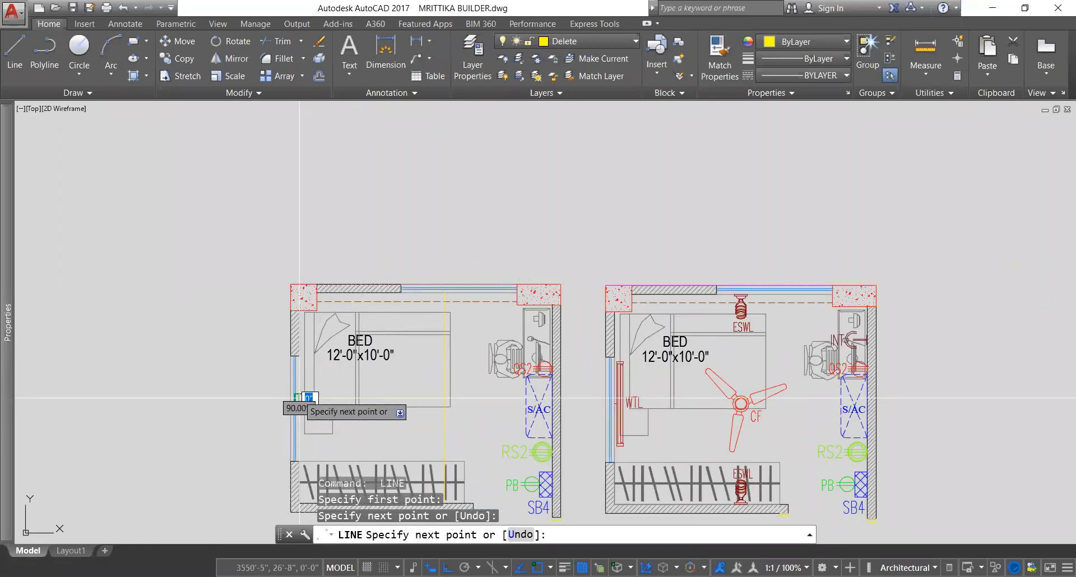
key(Return)
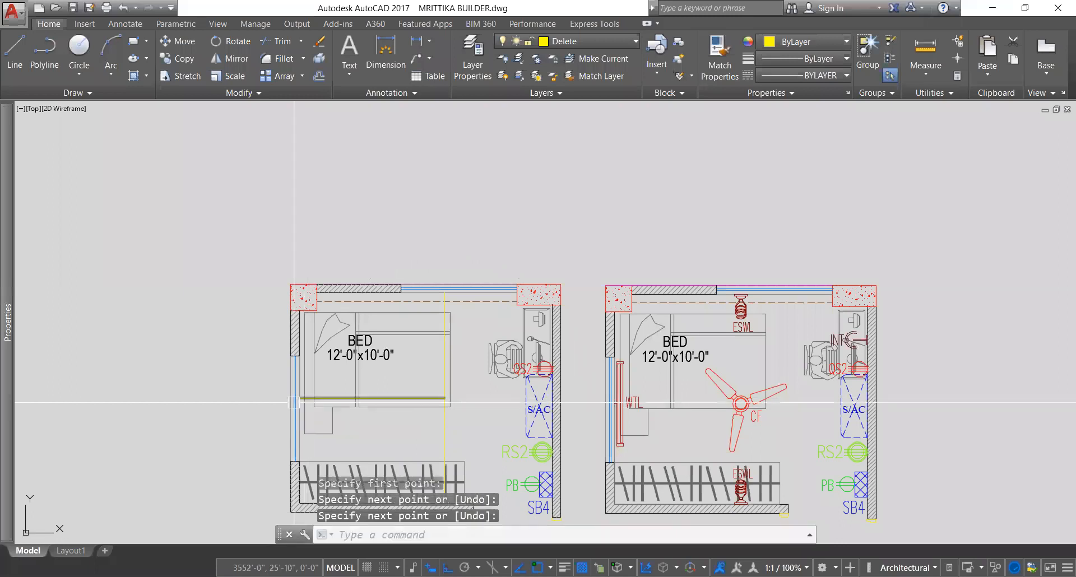
click(310, 398)
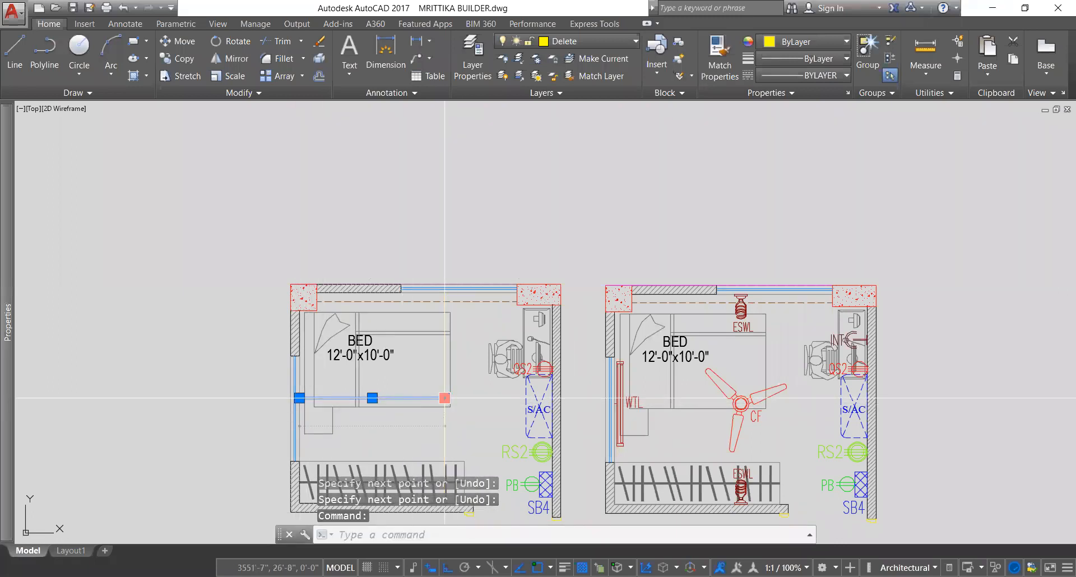
mouse_move(445, 399)
click(444, 399)
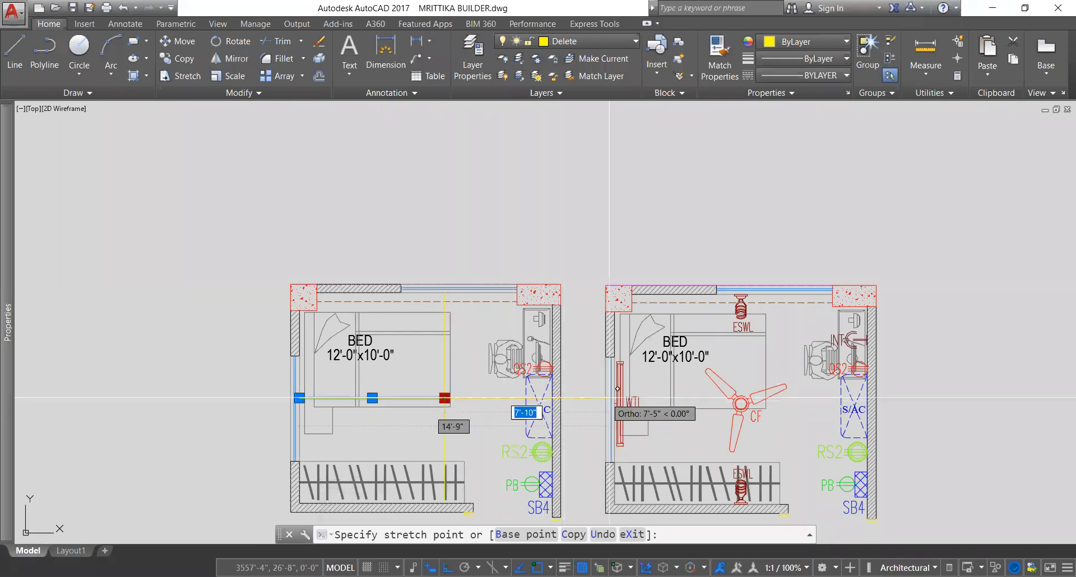
click(547, 398)
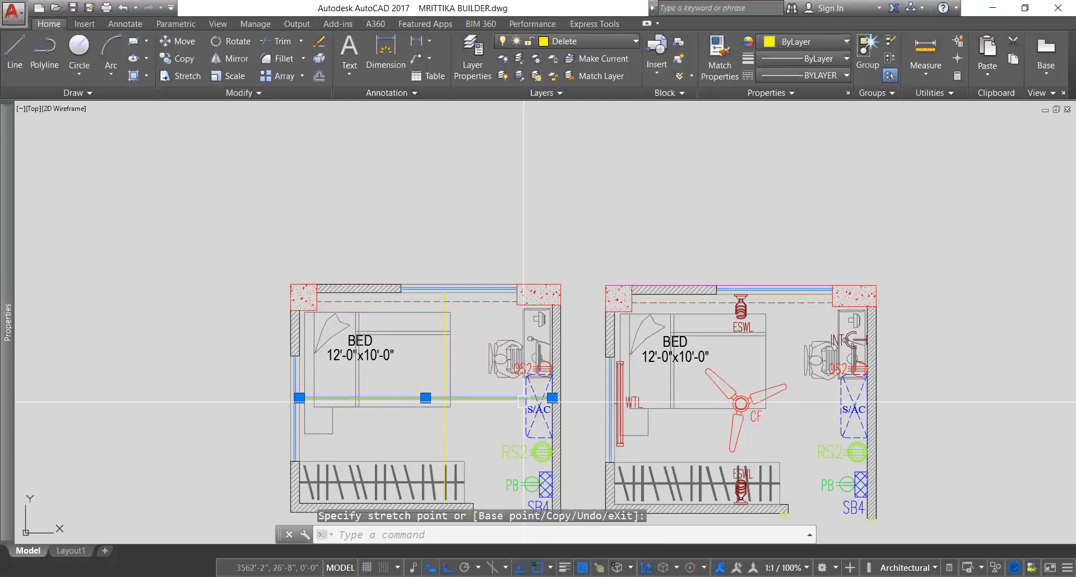
- Center the new vertical guide line in the left bedroom by moving its midpoint onto the horizontal guide's midpoint
click(447, 426)
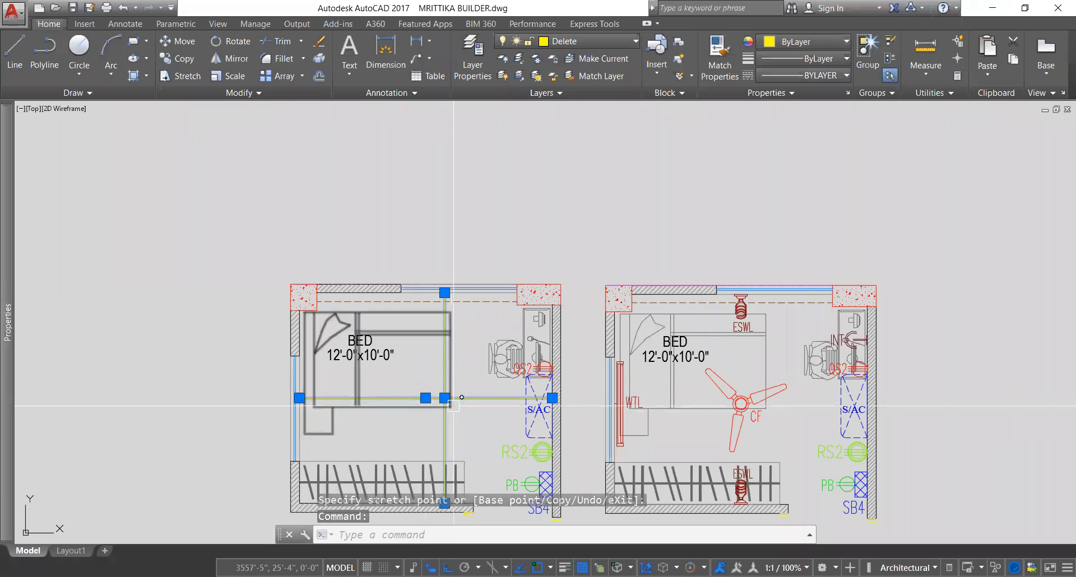
click(445, 398)
click(425, 398)
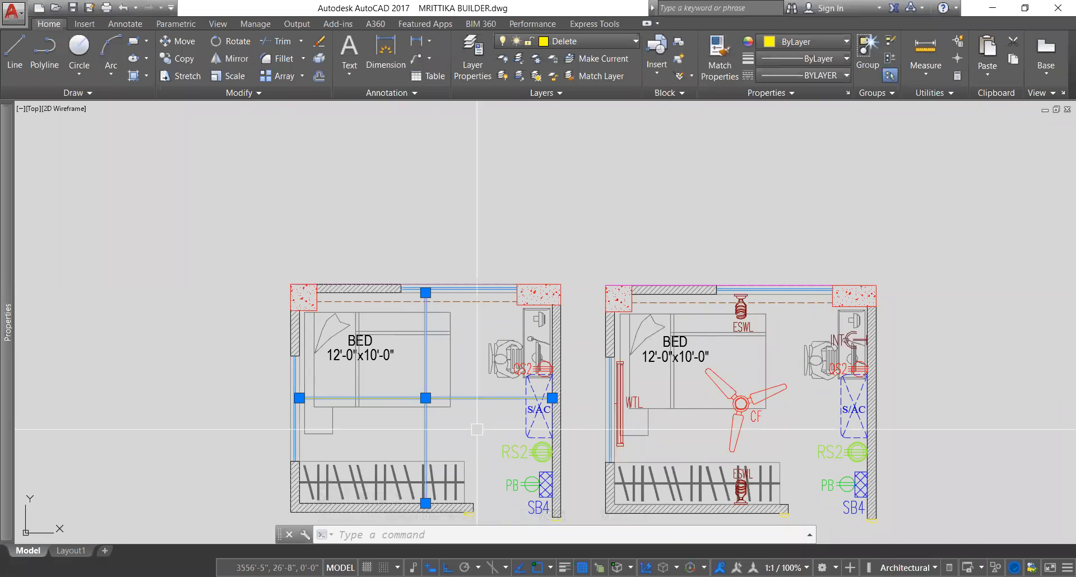
key(Escape)
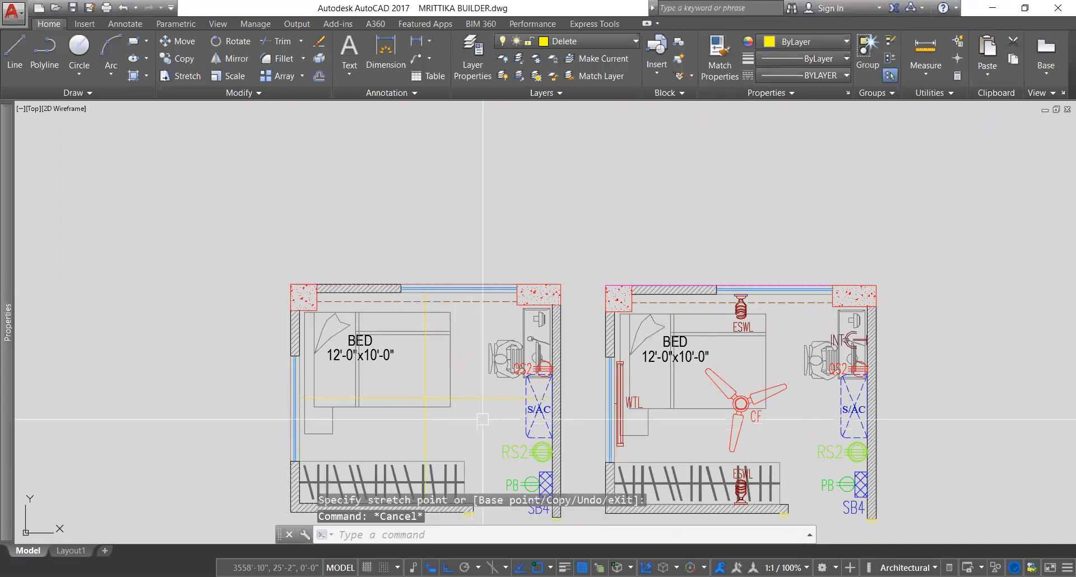
- Shorten the horizontal guide line to 6'-0" by pulling its S/AC wall end back to the vertical guide's midpoint
middle_drag(482, 421, 477, 360)
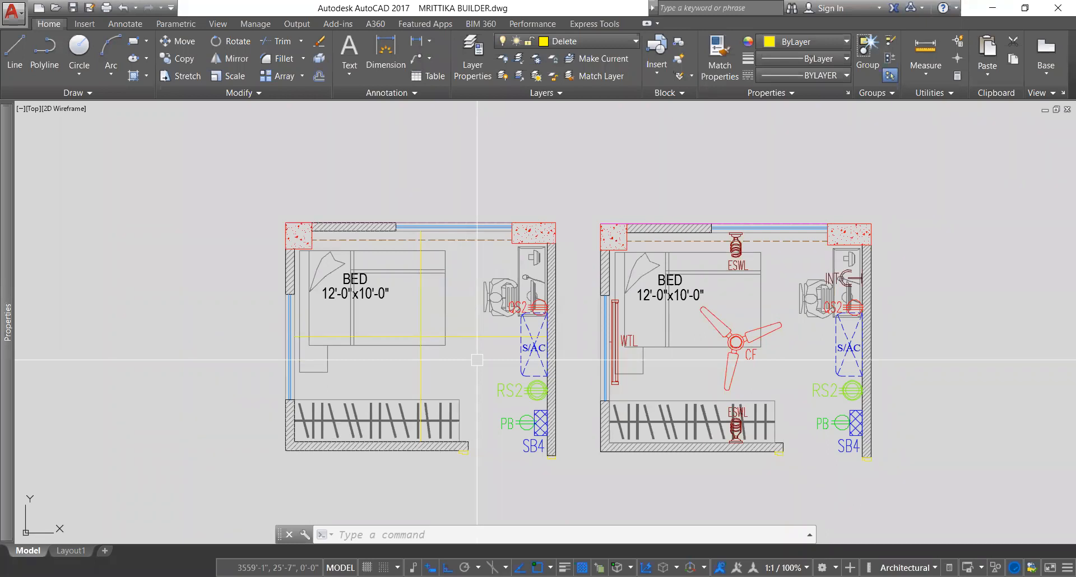
click(460, 336)
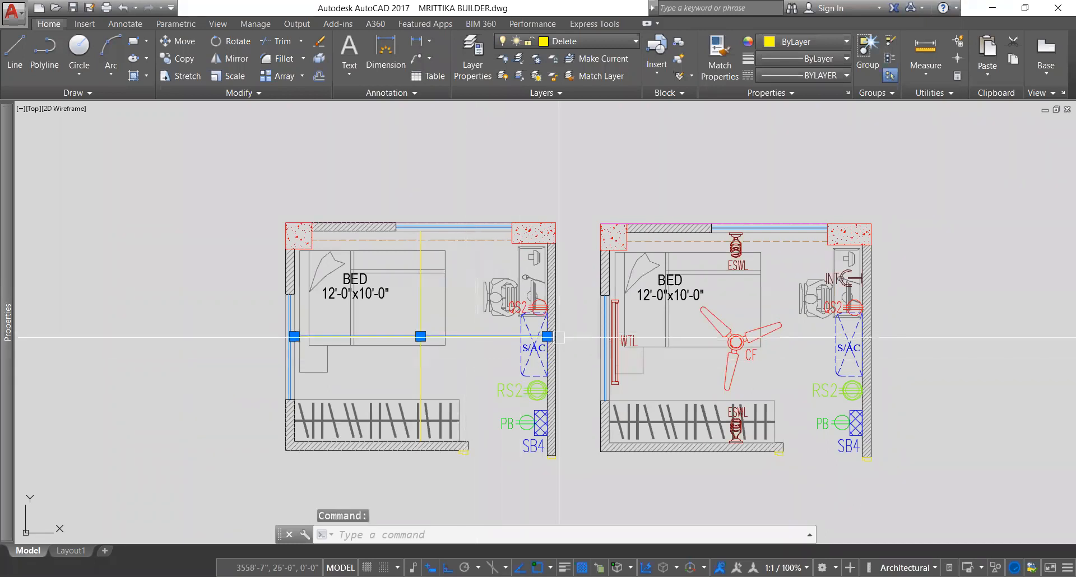
click(547, 336)
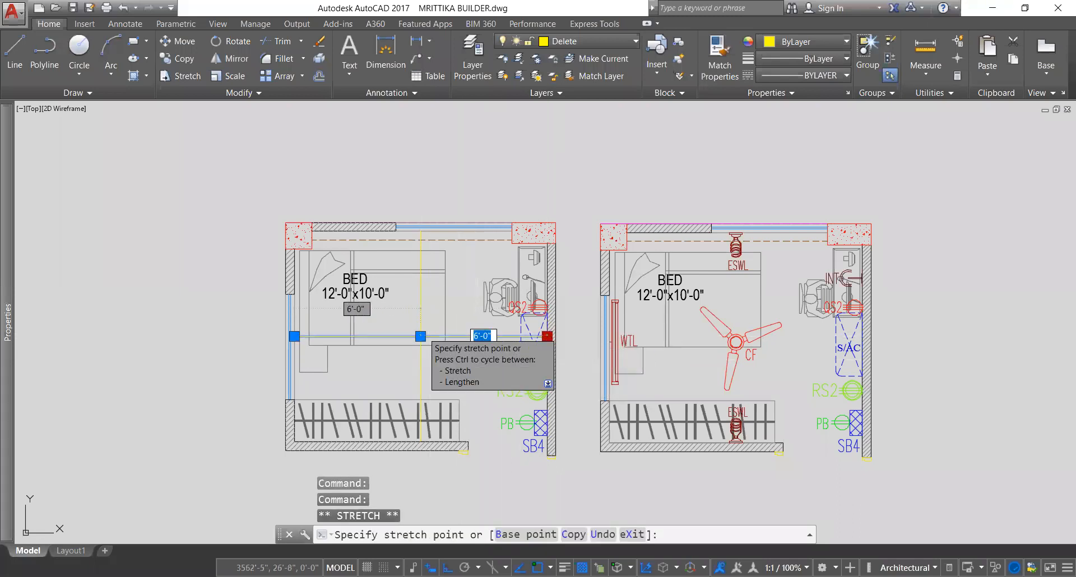
click(420, 336)
key(Escape)
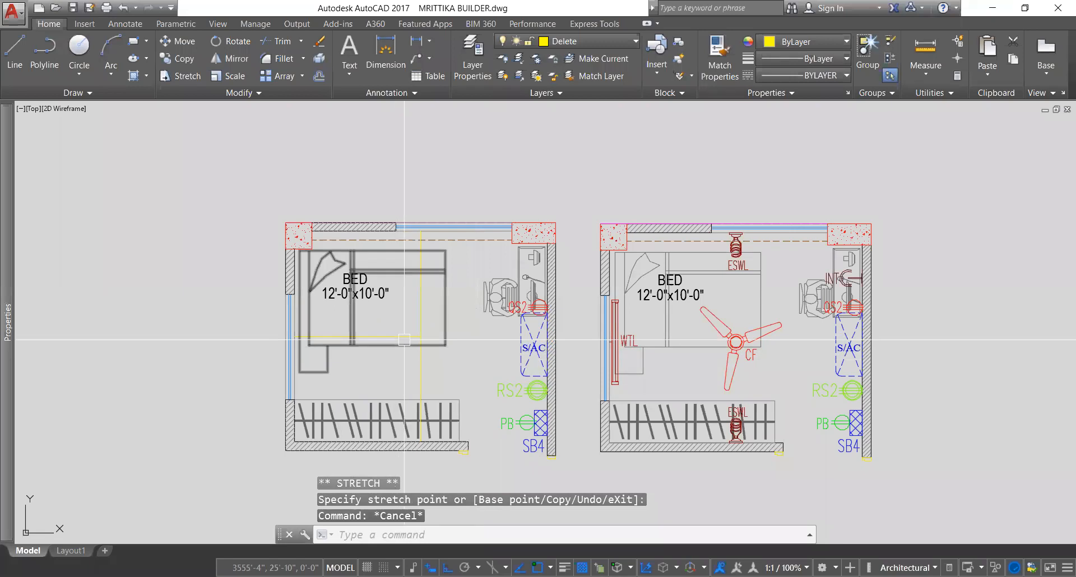
- Stretch the free end of the horizontal guide line in the left bedroom out to the S/AC wall
click(420, 337)
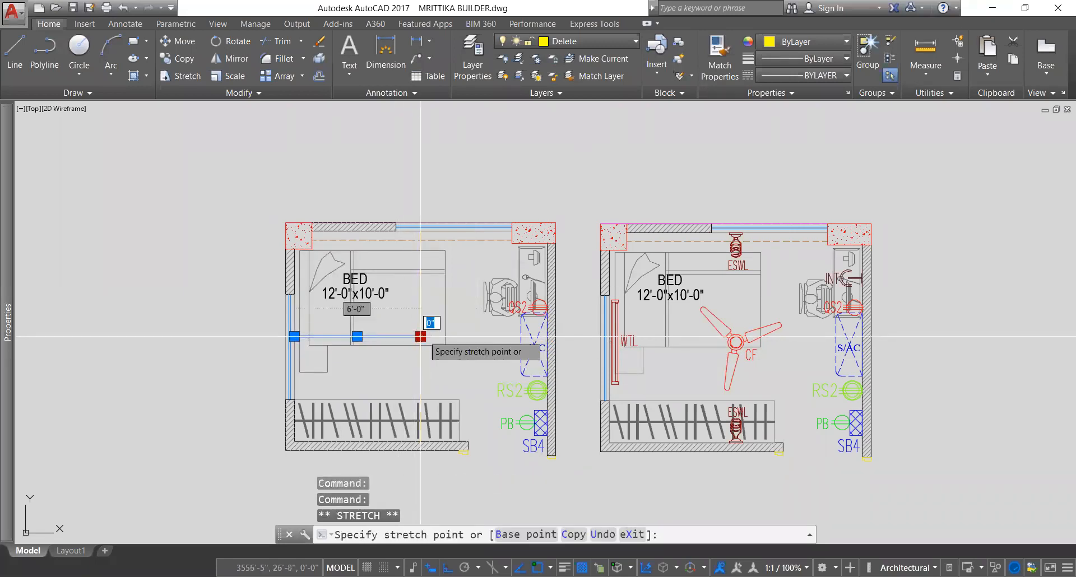
click(542, 343)
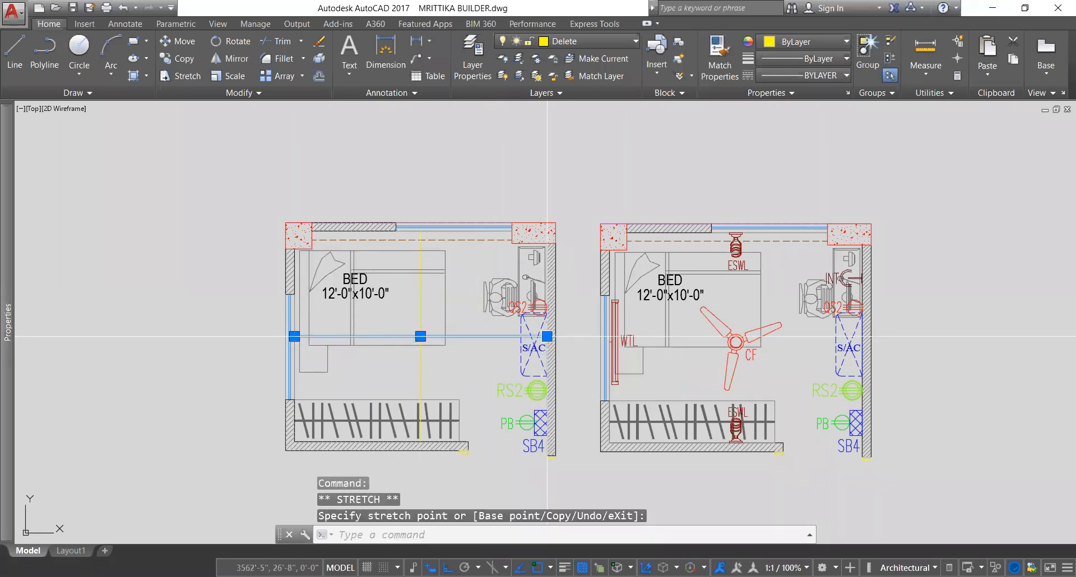
key(Escape)
click(492, 337)
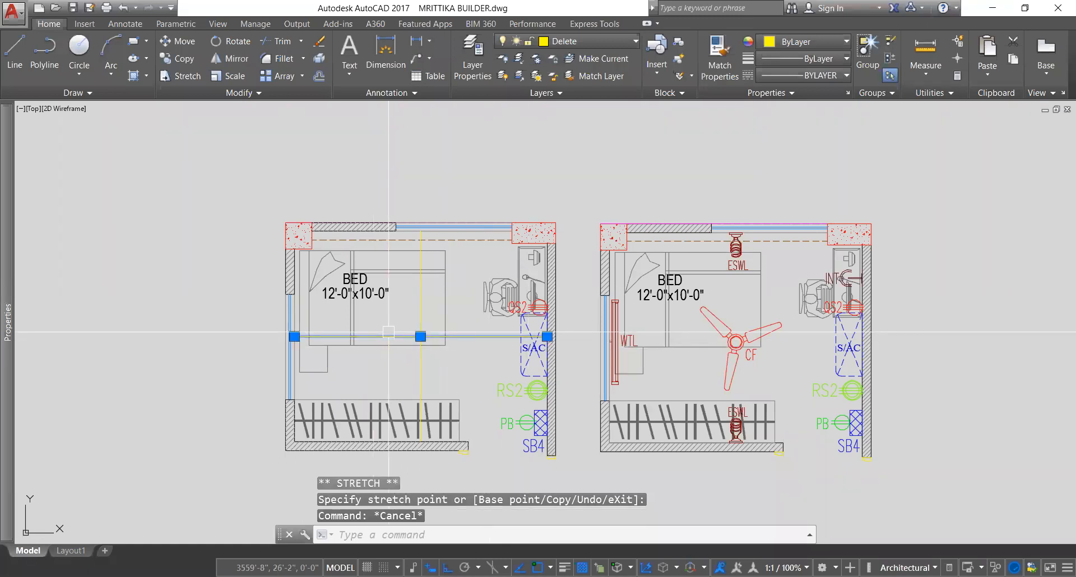
key(Escape)
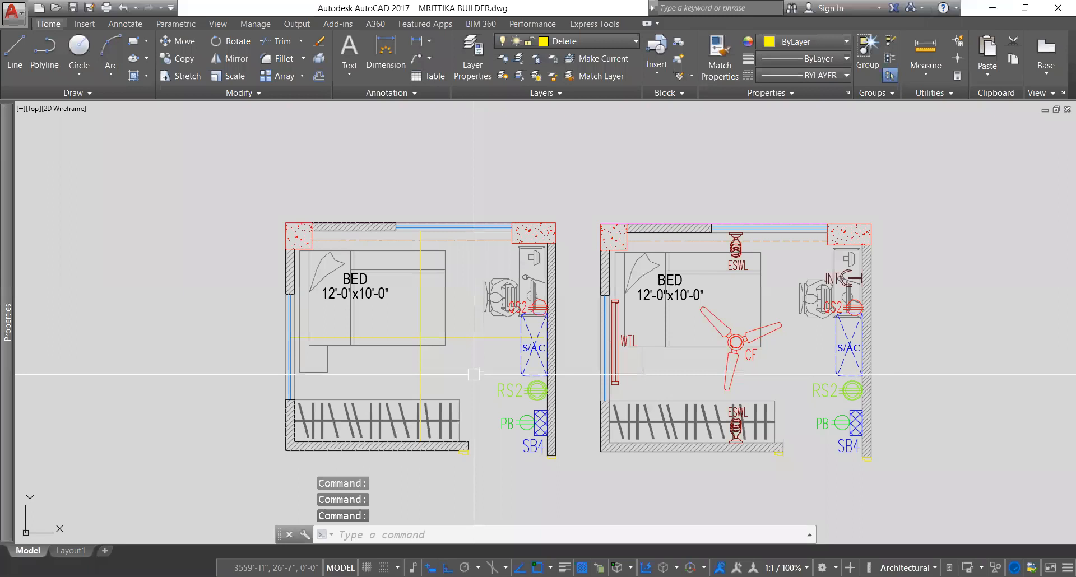
key(ctrl+z)
click(484, 335)
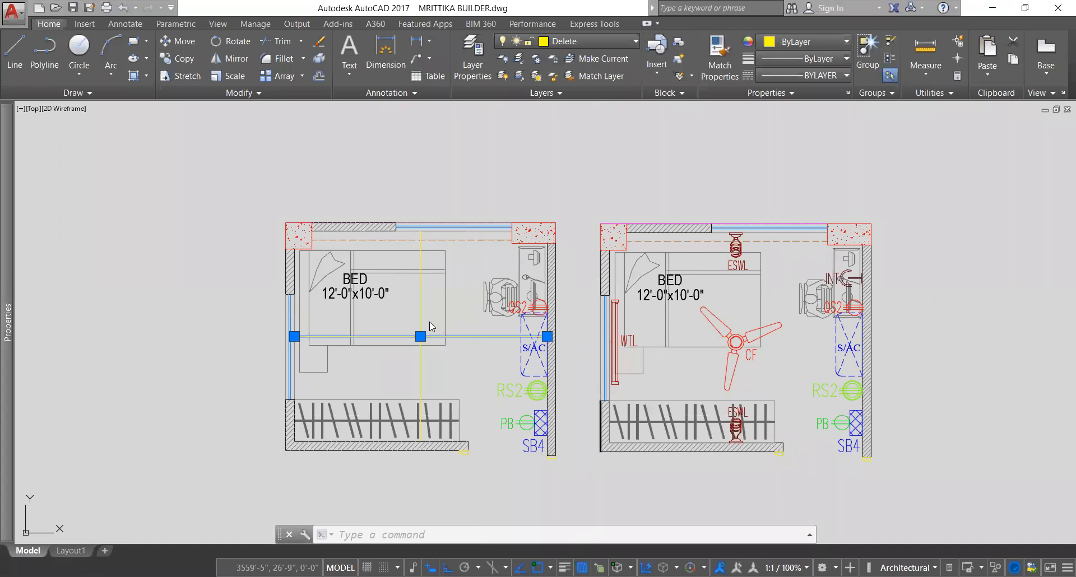
key(Escape)
- Shift the left bedroom's vertical guide line about 1'-9" along the horizontal guide toward the S/AC wall
click(421, 359)
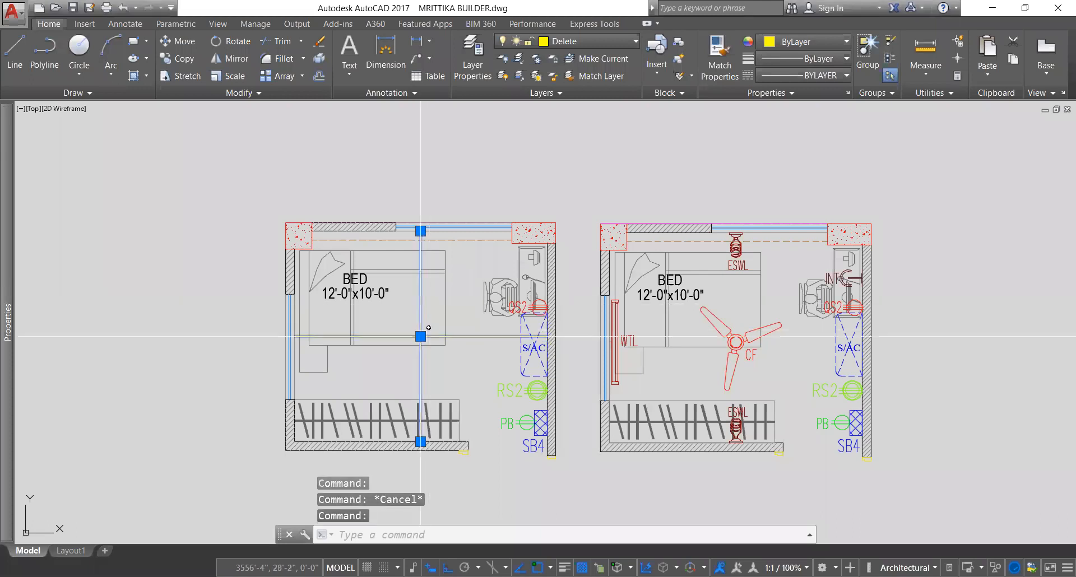
click(420, 336)
click(458, 336)
- Move the vertical guide line's midpoint back onto the midpoint of the horizontal guide
click(464, 339)
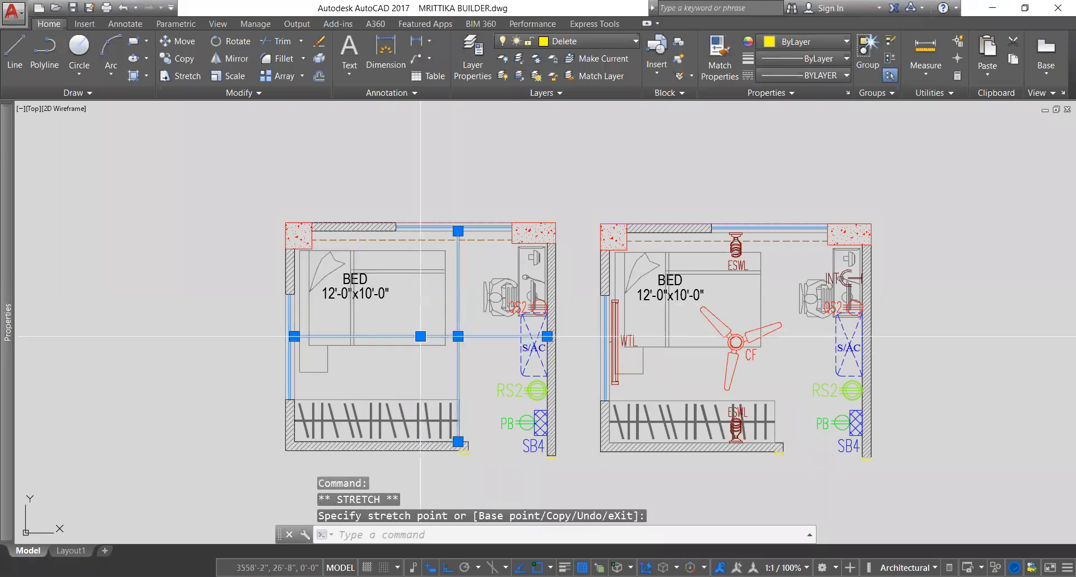
click(458, 337)
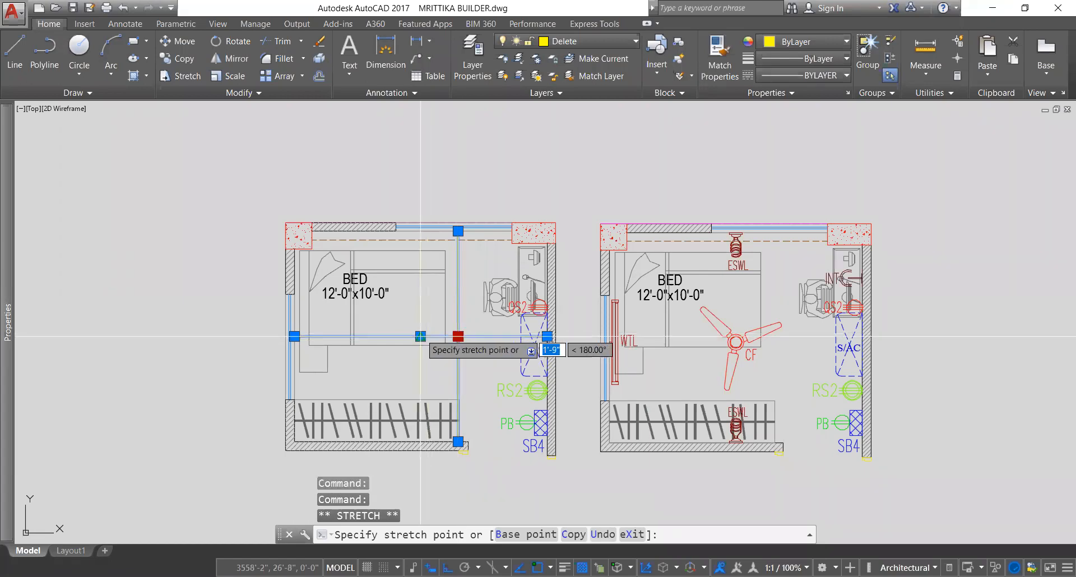
click(420, 337)
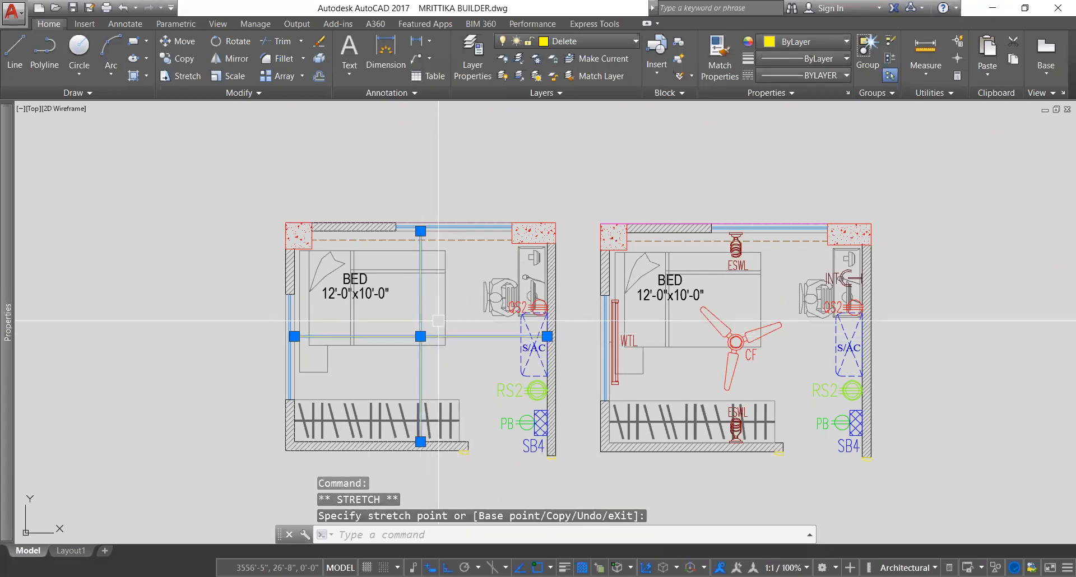
key(Escape)
key(Escape)
click(420, 347)
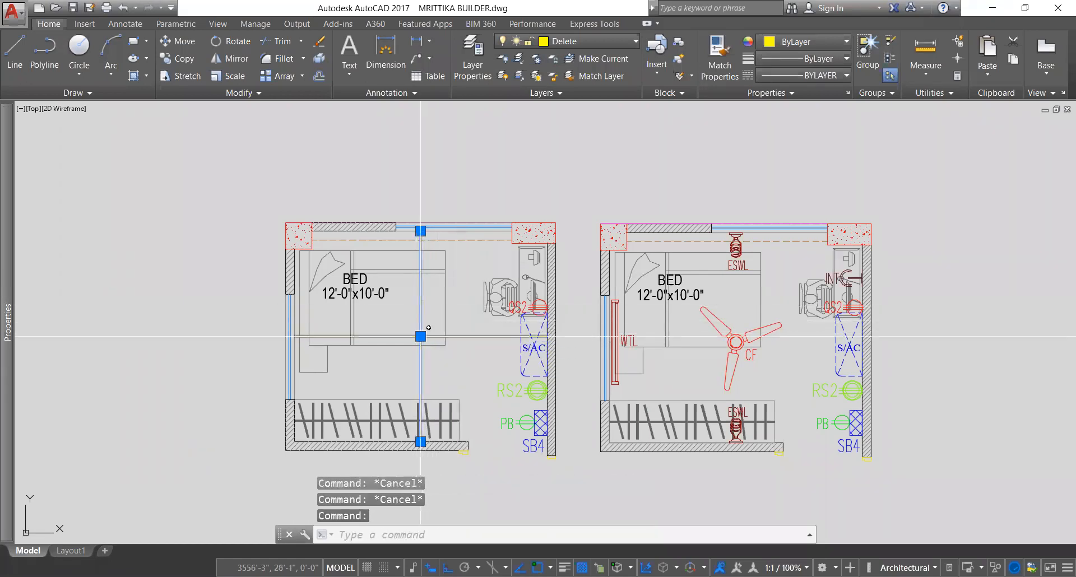
click(420, 336)
key(Escape)
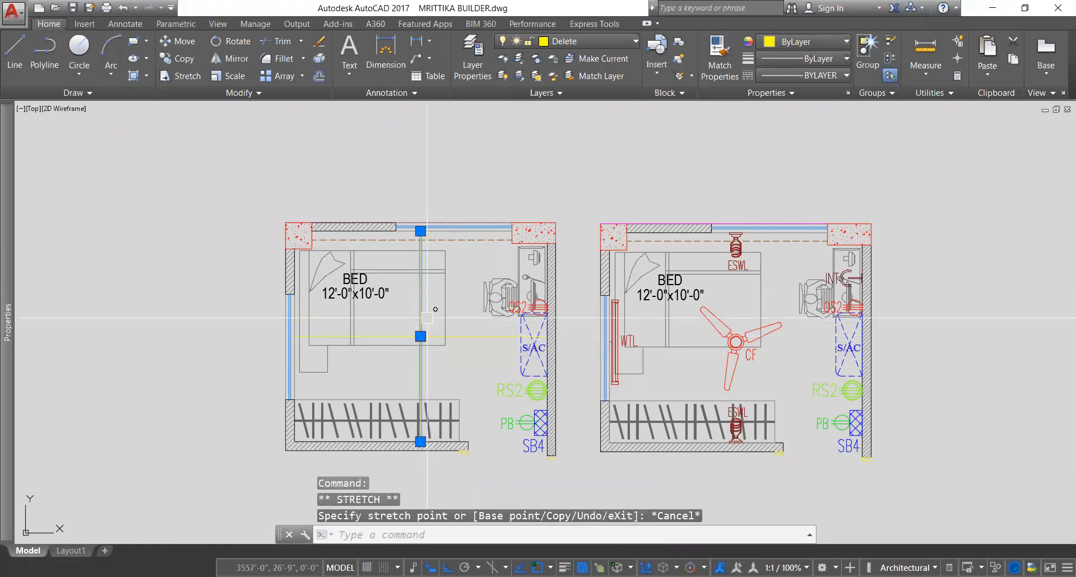
key(Escape)
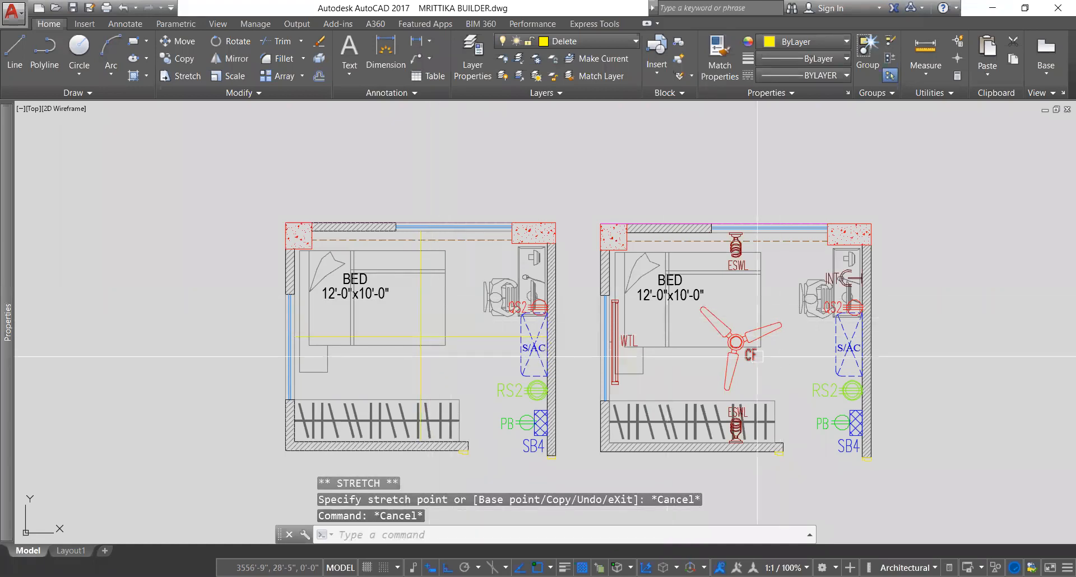
- Copy the CF ceiling fan with its label from the right bedroom's fan center to the guide lines' crossing in the left bedroom
click(734, 359)
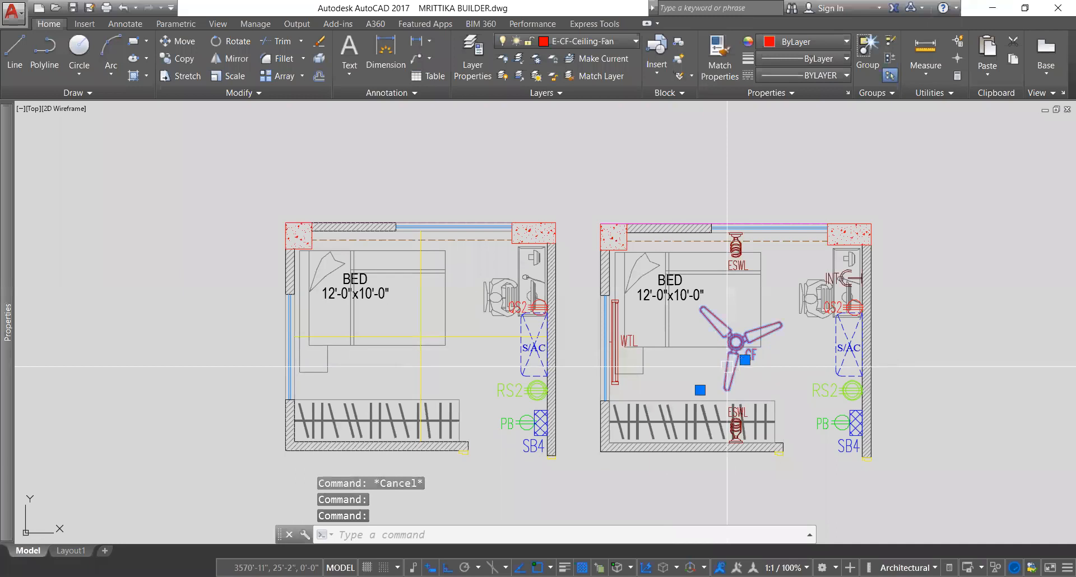
text(co)
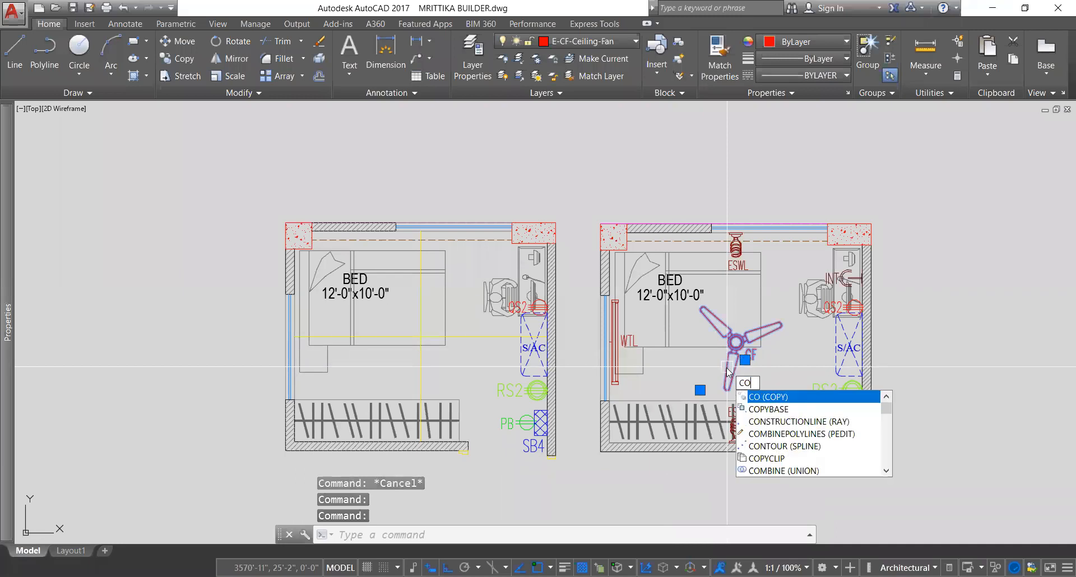
key(Return)
click(736, 341)
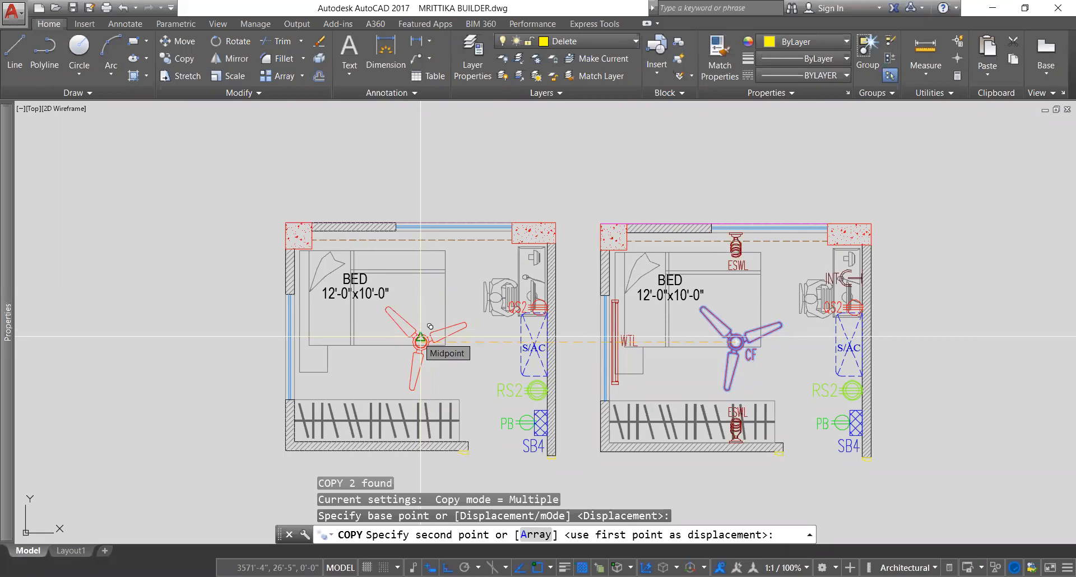
click(420, 337)
key(Return)
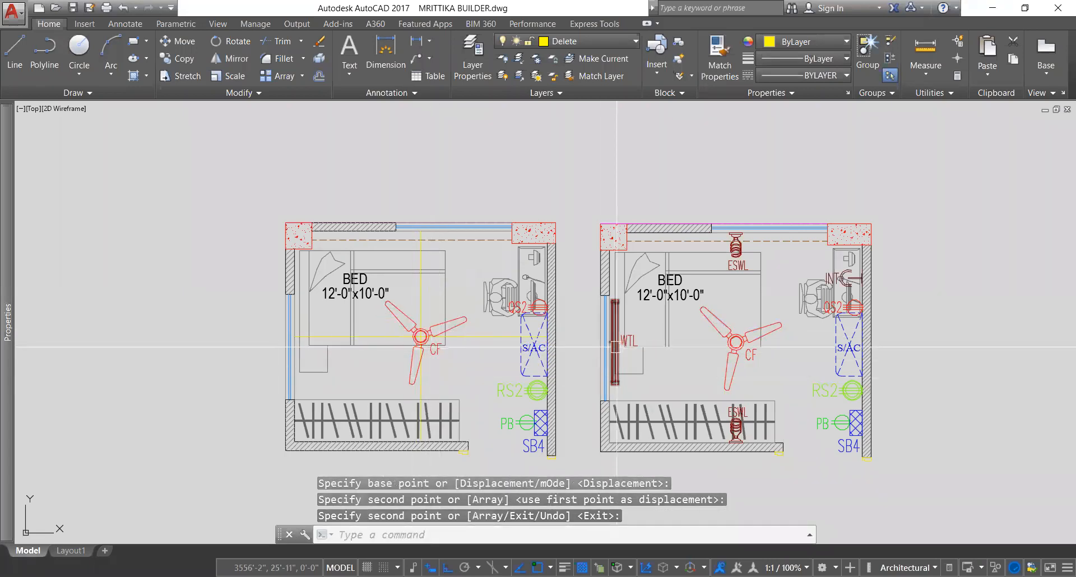
- Copy the WTL wall tube light and its label from the reference room to the horizontal guide's end at the left bedroom's bed-side window wall
click(628, 343)
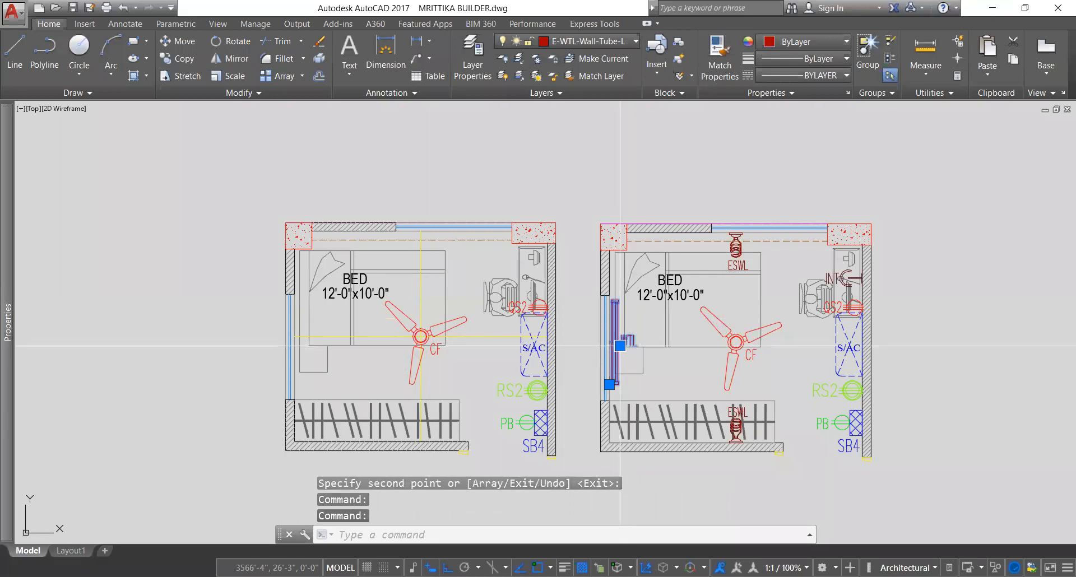
text(co)
key(Return)
scroll(620, 345, up, 3)
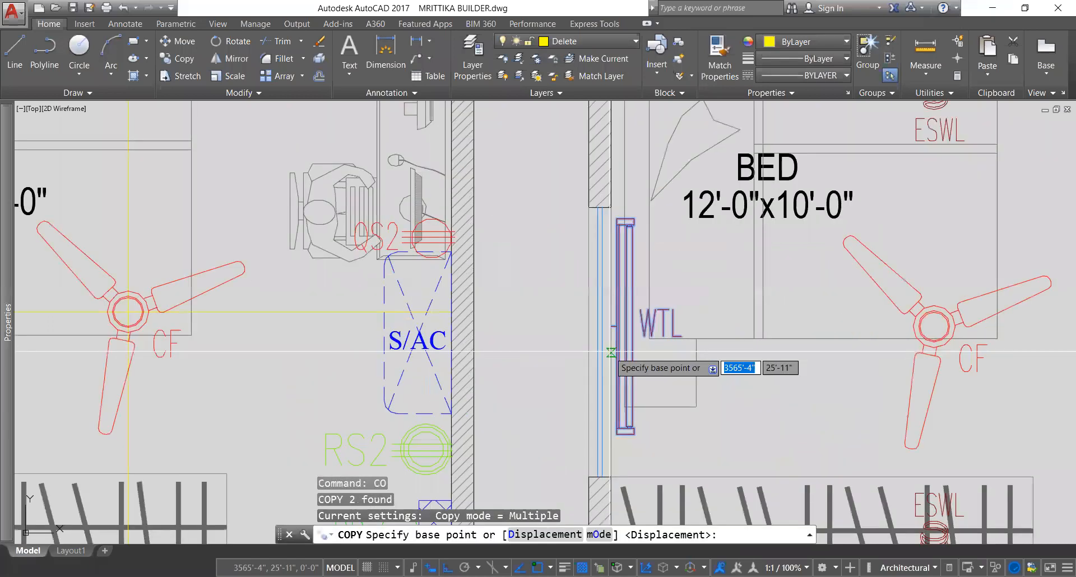
click(617, 347)
scroll(673, 345, down, 3)
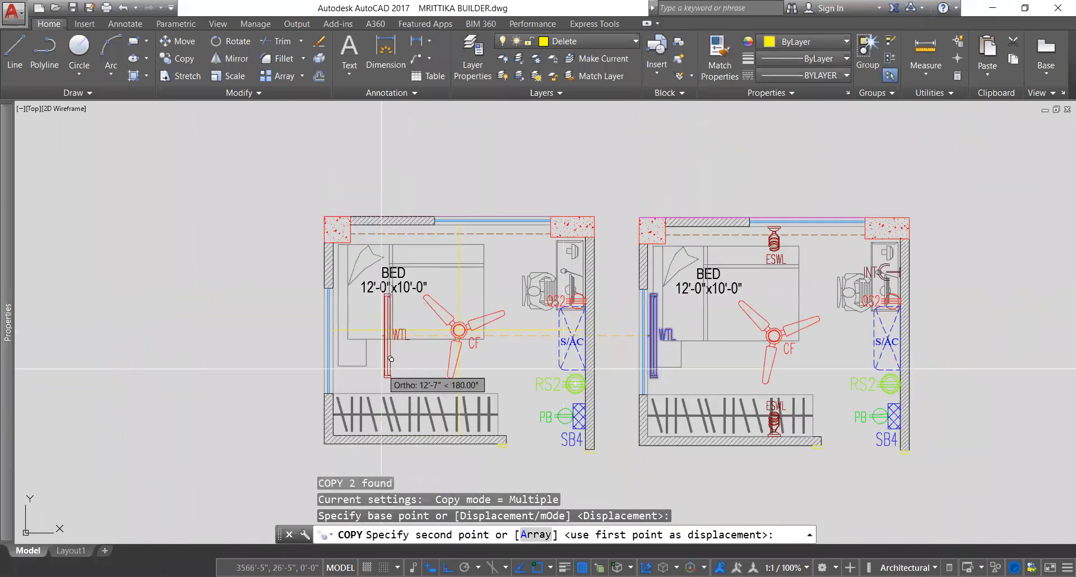
click(333, 331)
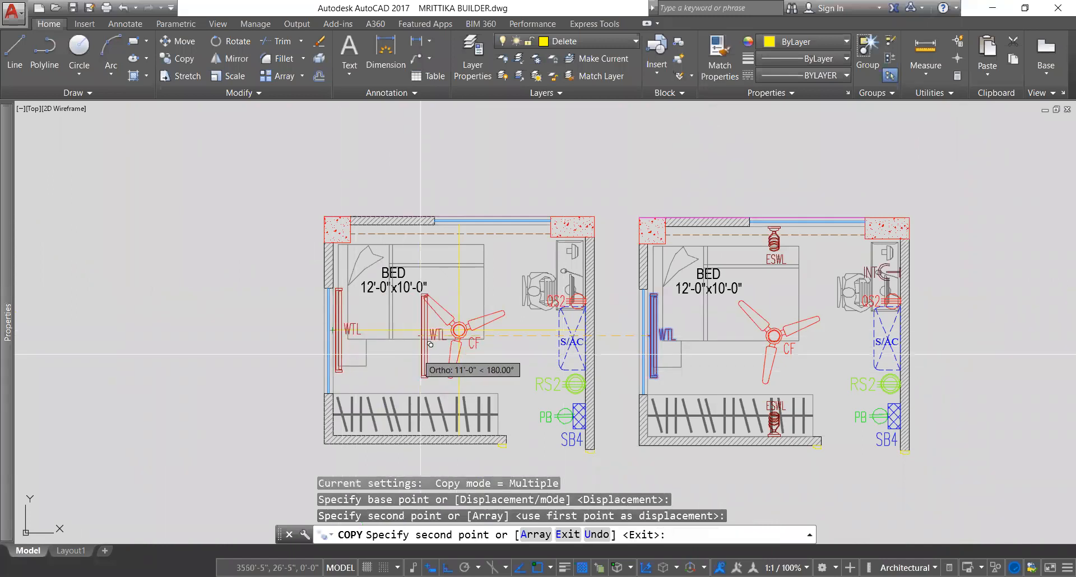
key(Return)
- Copy the window-wall ESWL light and its label from the reference room to the vertical guide's window-wall end in the left bedroom
click(779, 238)
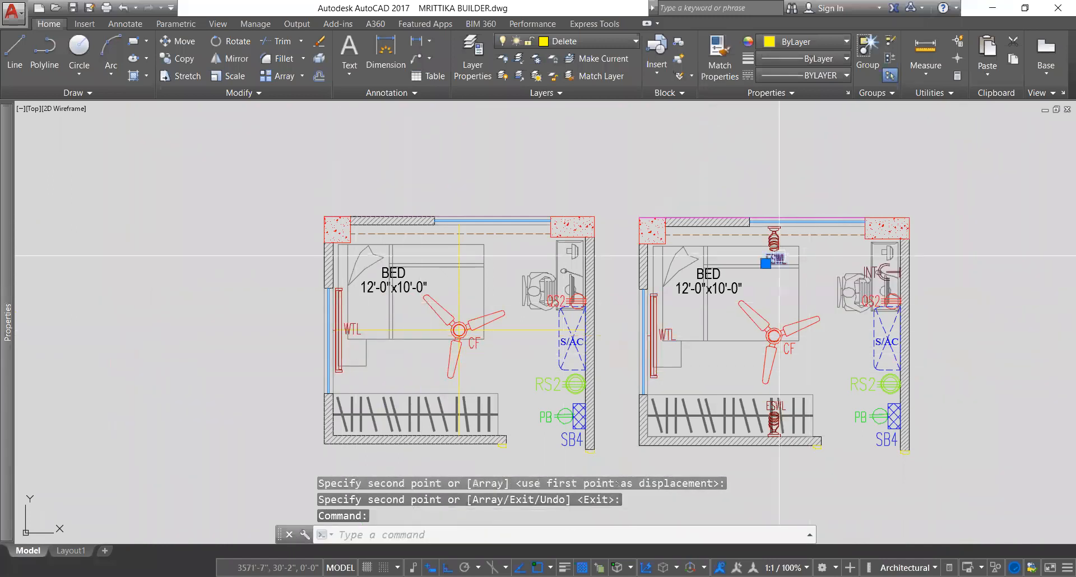
click(779, 236)
text(co)
key(Return)
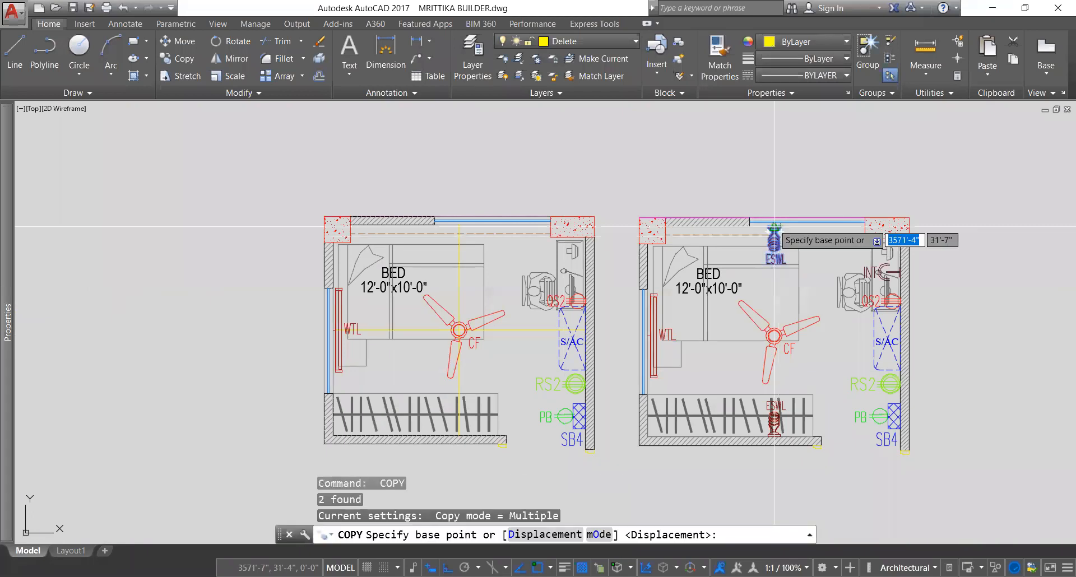
click(774, 229)
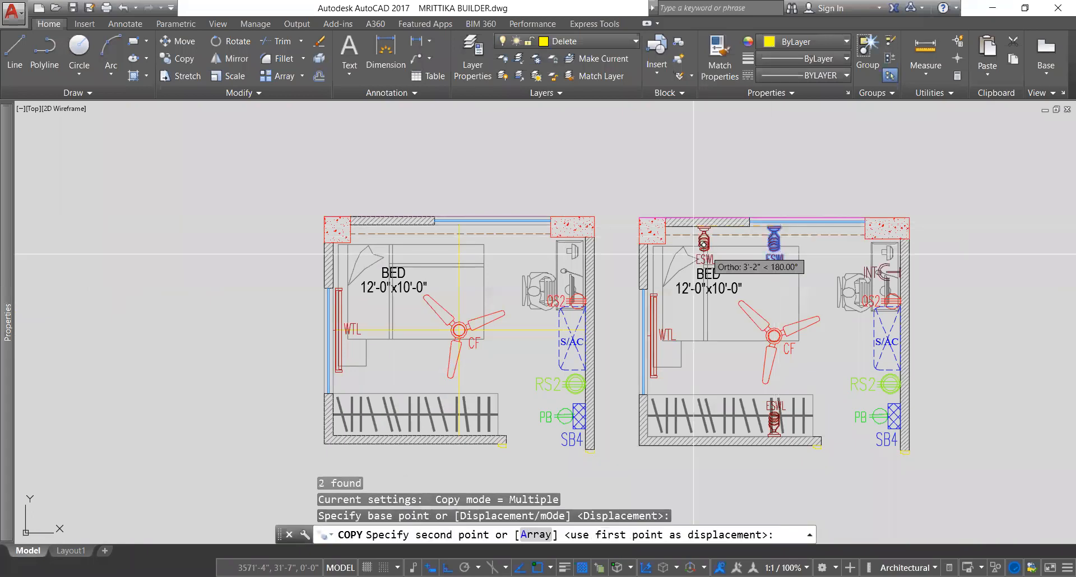
click(460, 227)
key(Return)
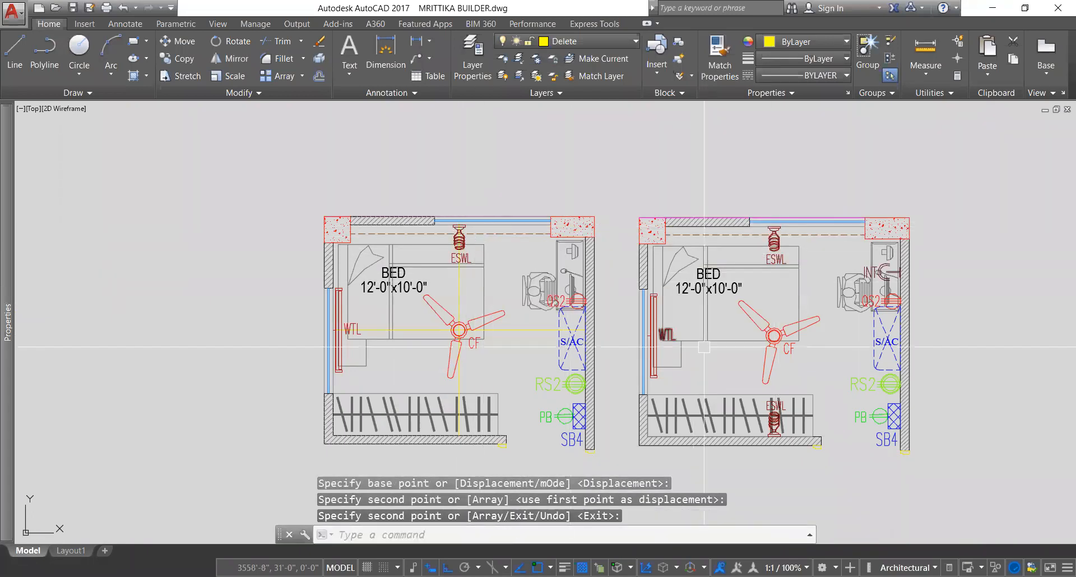
- Copy the wardrobe-side ESWL light and its label from the reference room to the vertical guide's wardrobe-wall end in the left bedroom
click(776, 417)
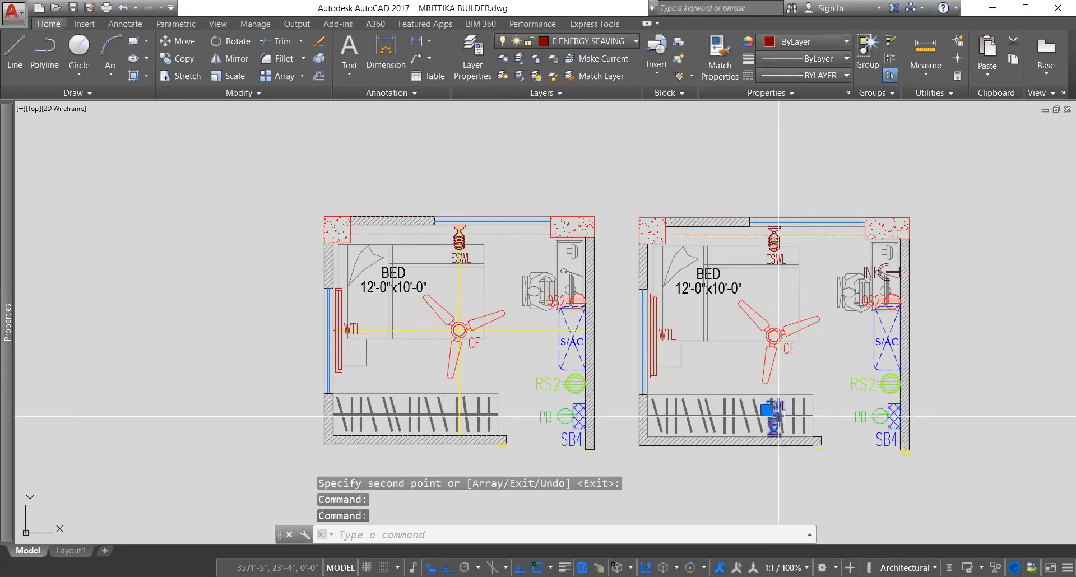
text(co)
key(Return)
click(776, 436)
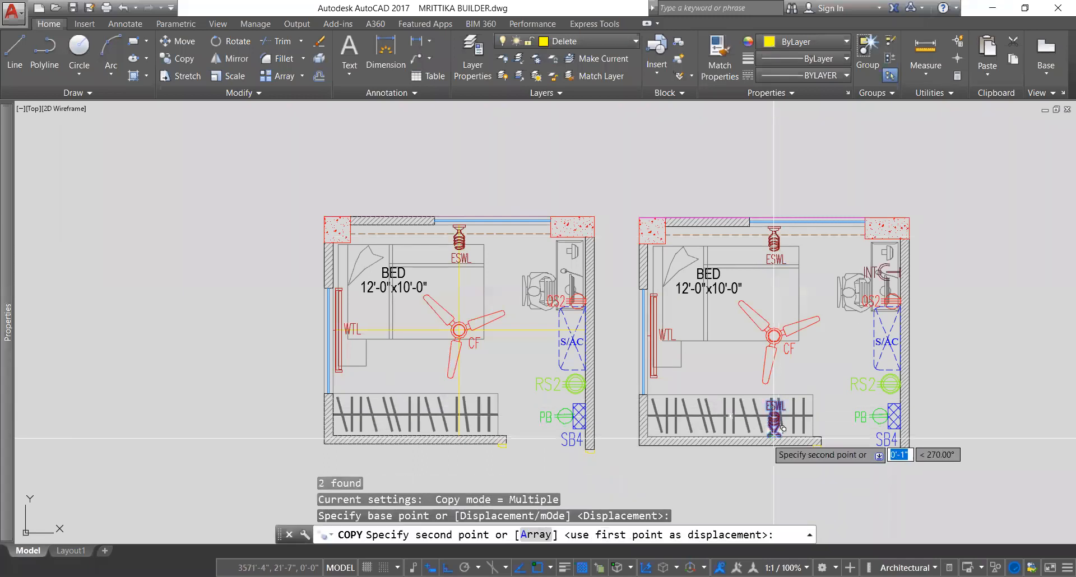
click(459, 437)
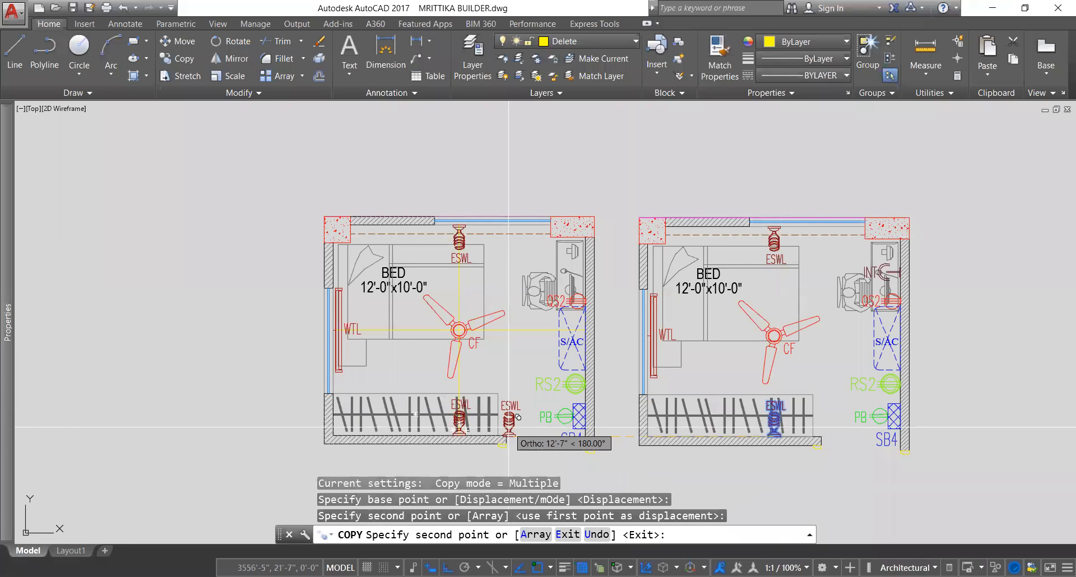
key(Return)
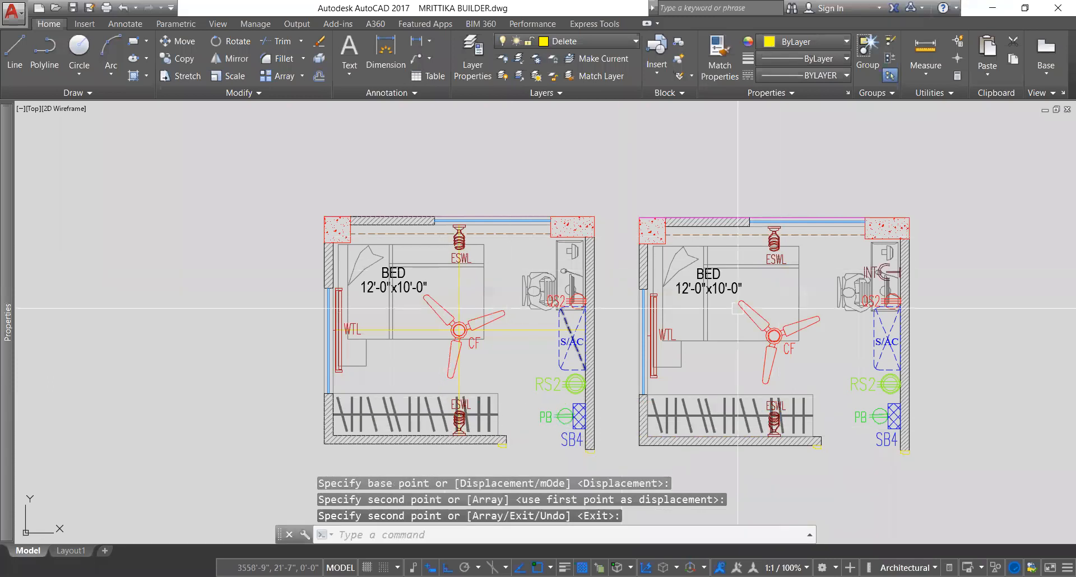
- Copy the INT outlet symbol and its label from the reference room to the wall beside the desk in the left bedroom
click(869, 270)
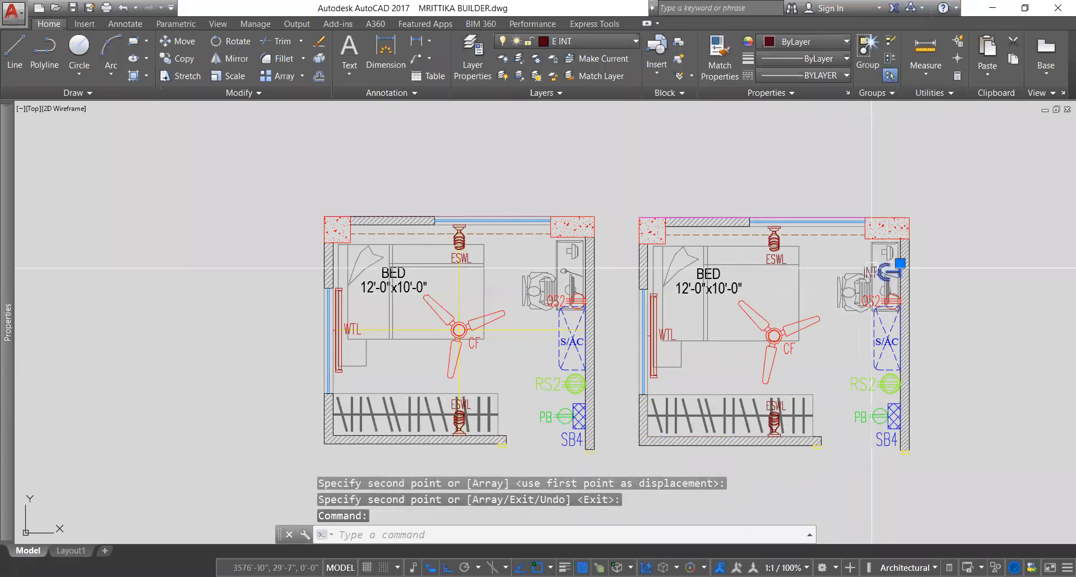
key(Return)
scroll(910, 278, up, 2)
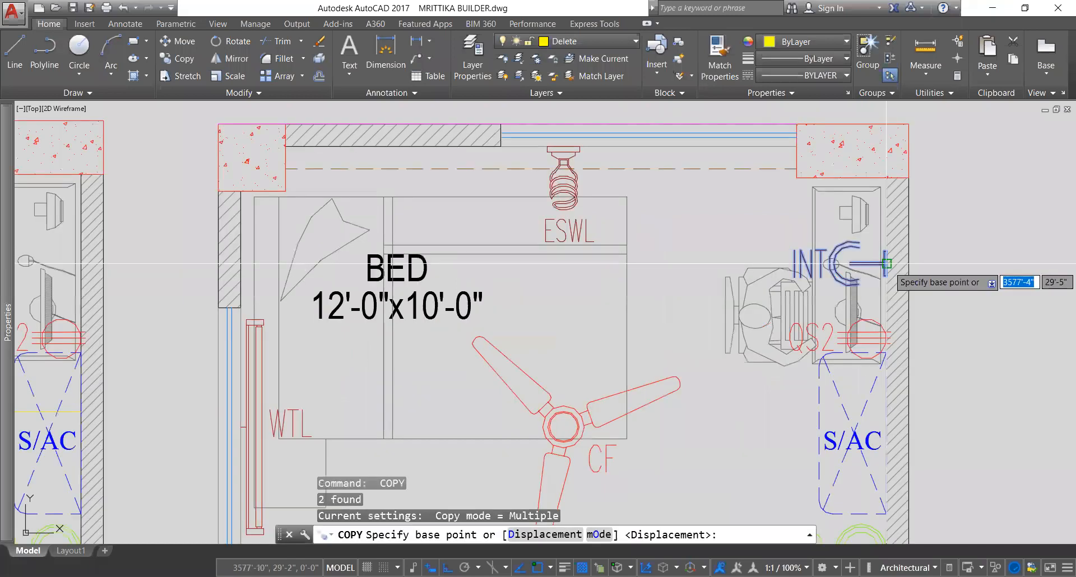
click(886, 263)
scroll(924, 273, down, 1)
scroll(934, 262, down, 2)
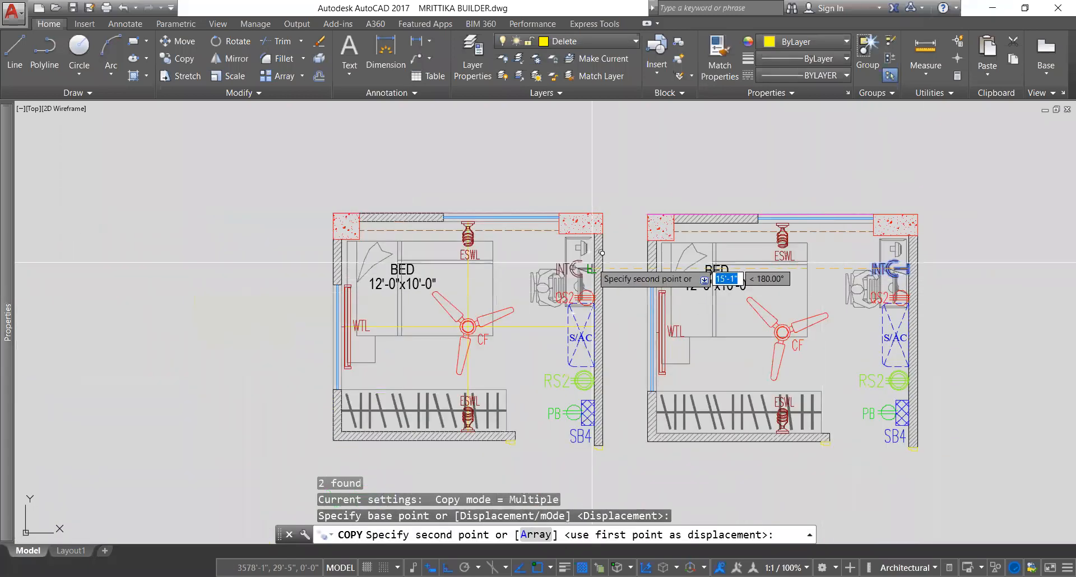
click(593, 262)
key(Return)
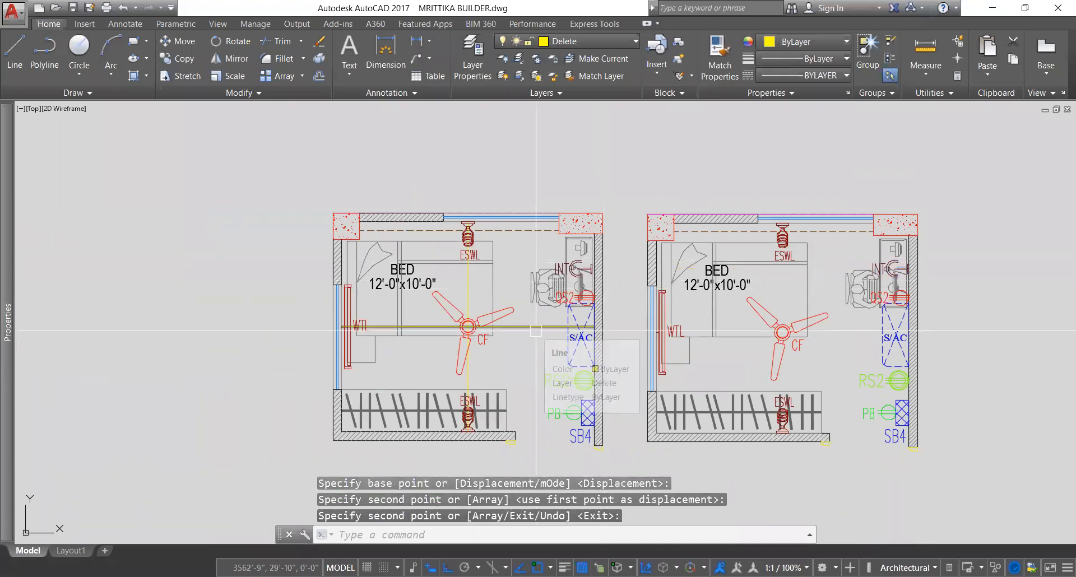
- Erase the horizontal and vertical guide lines from the left bedroom
click(536, 330)
click(468, 286)
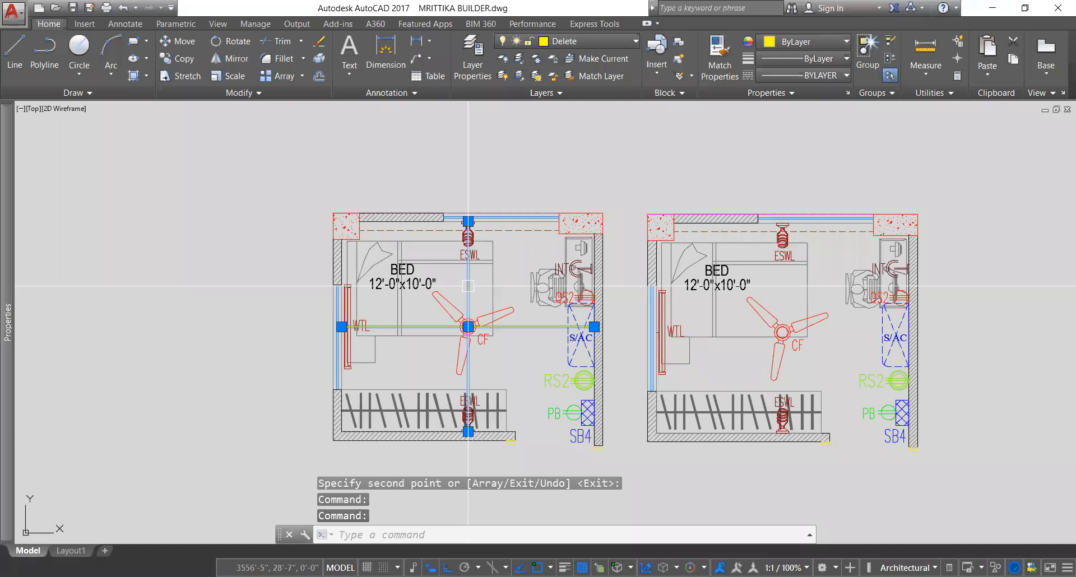
text(E)
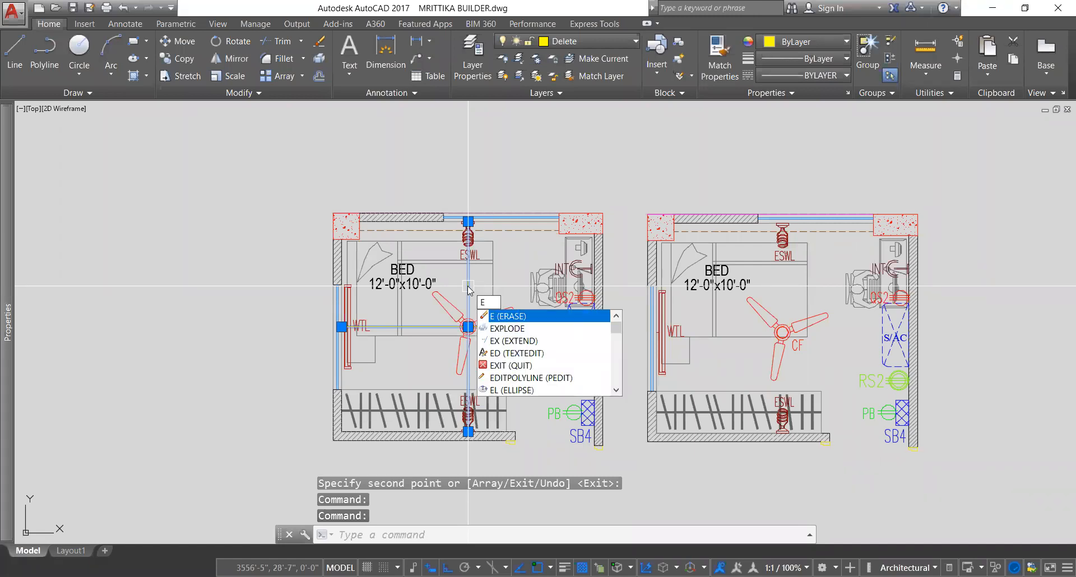
key(Return)
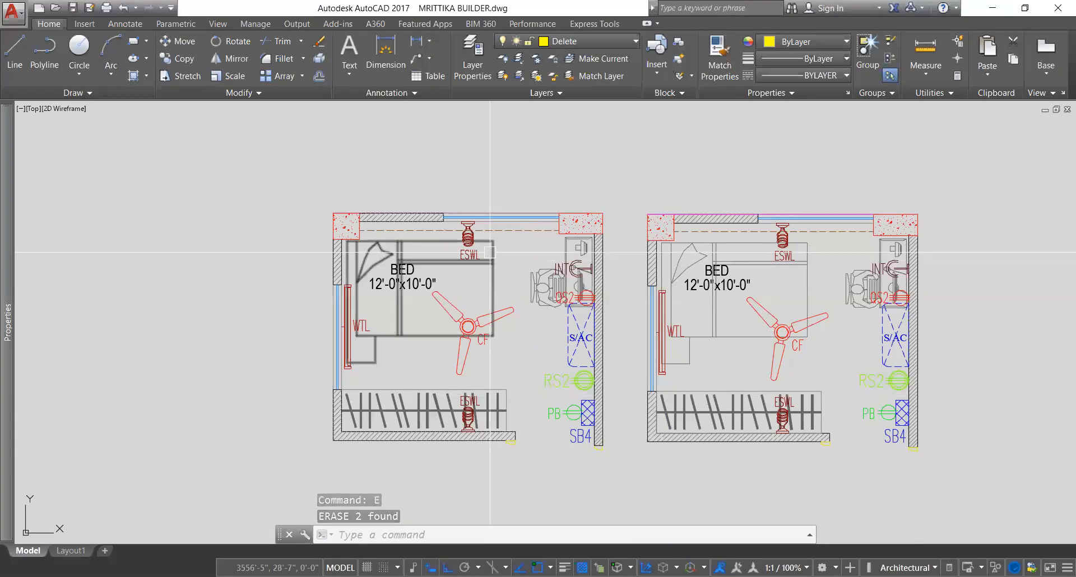
- Make E-Con-Point the current layer
click(590, 39)
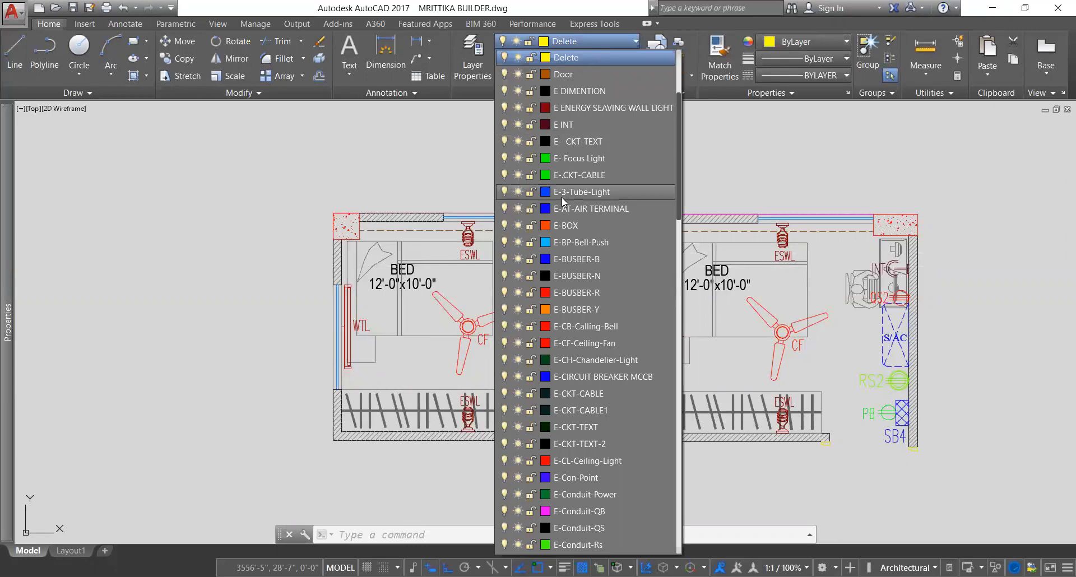
scroll(579, 401, down, 2)
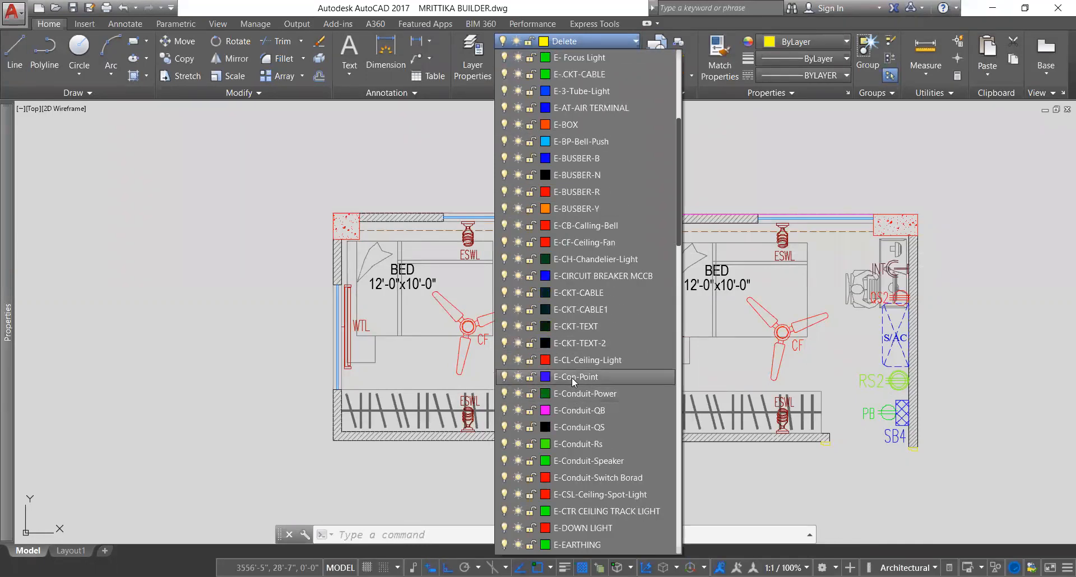
click(572, 377)
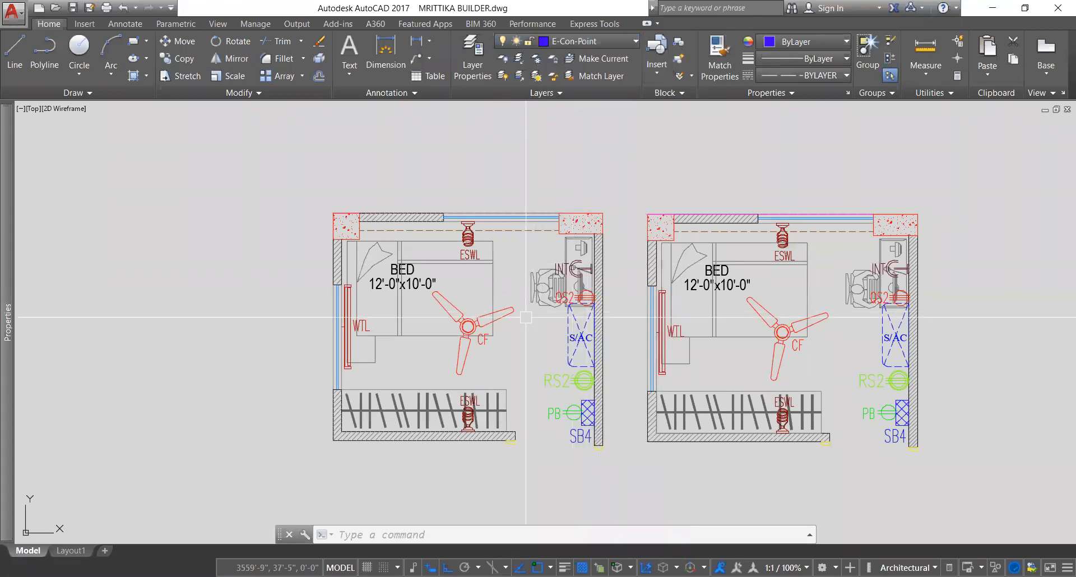
text(A)
key(Return)
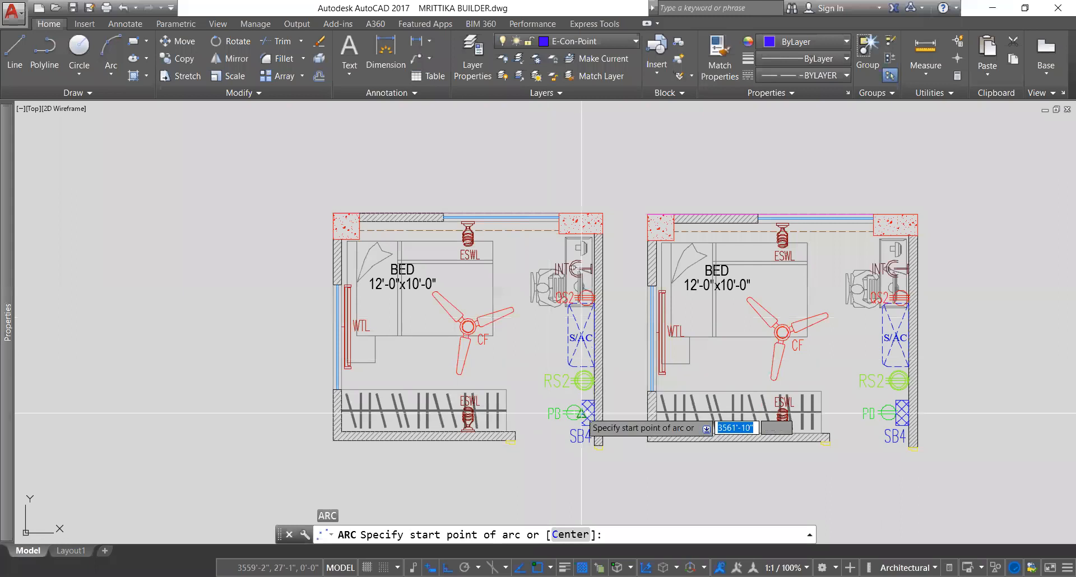
scroll(566, 398, up, 2)
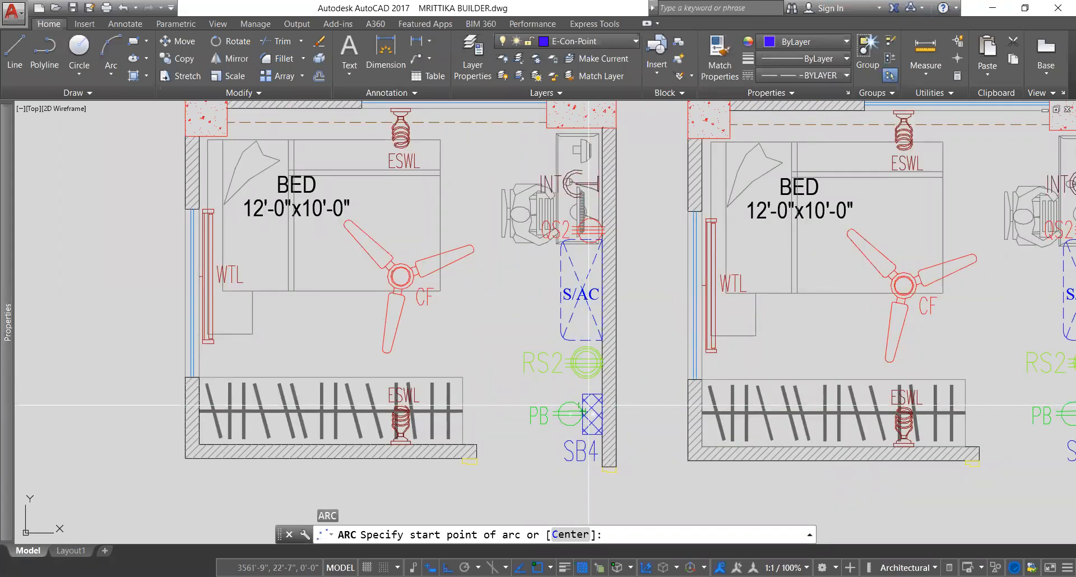
key(Escape)
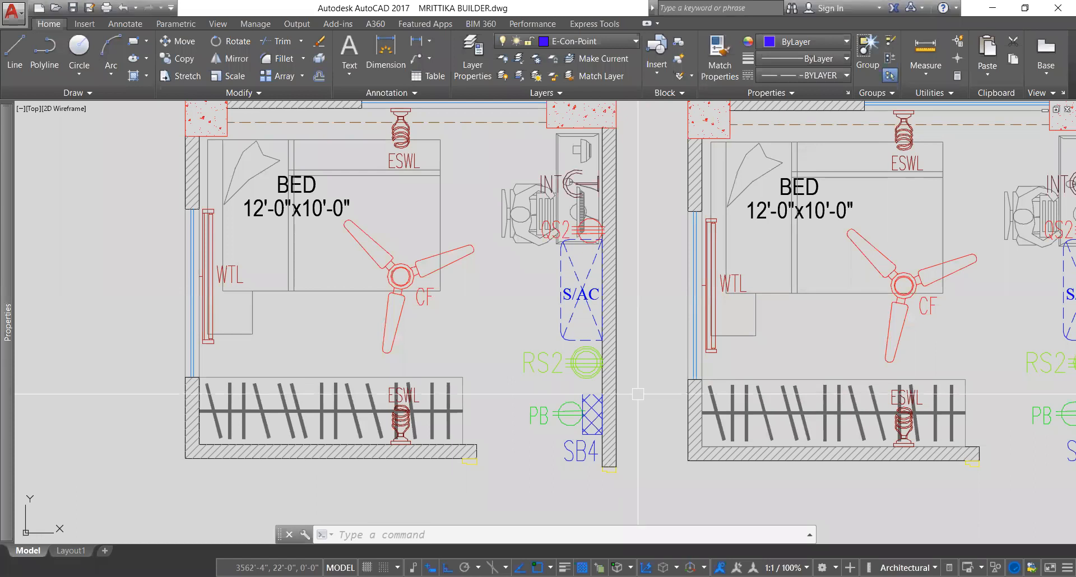
- Draw a three-point arc with Ortho off from the SB4 switchboard to the ceiling fan's center in the left bedroom
text(a)
key(space)
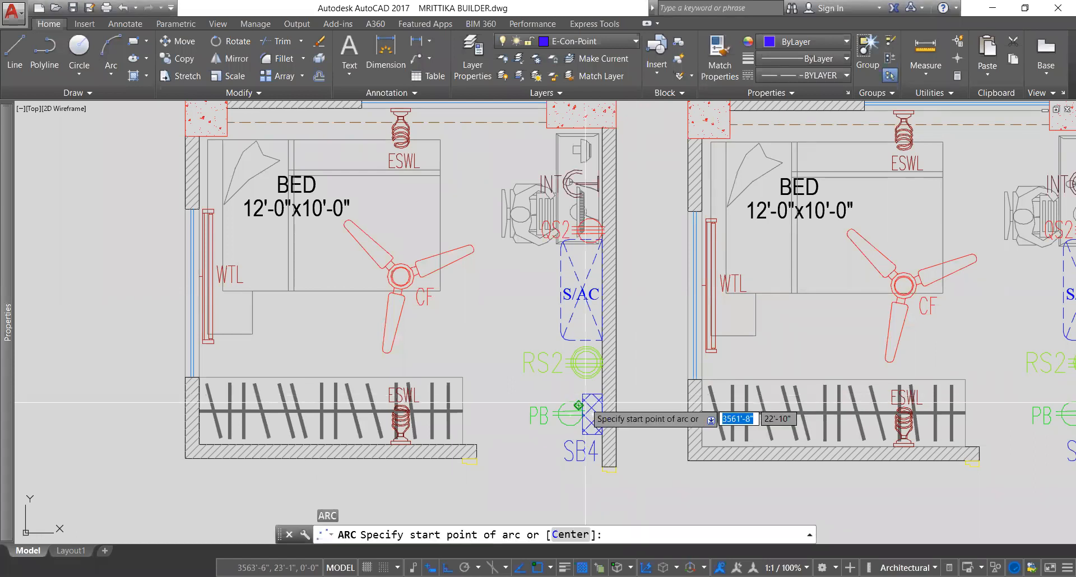
click(579, 405)
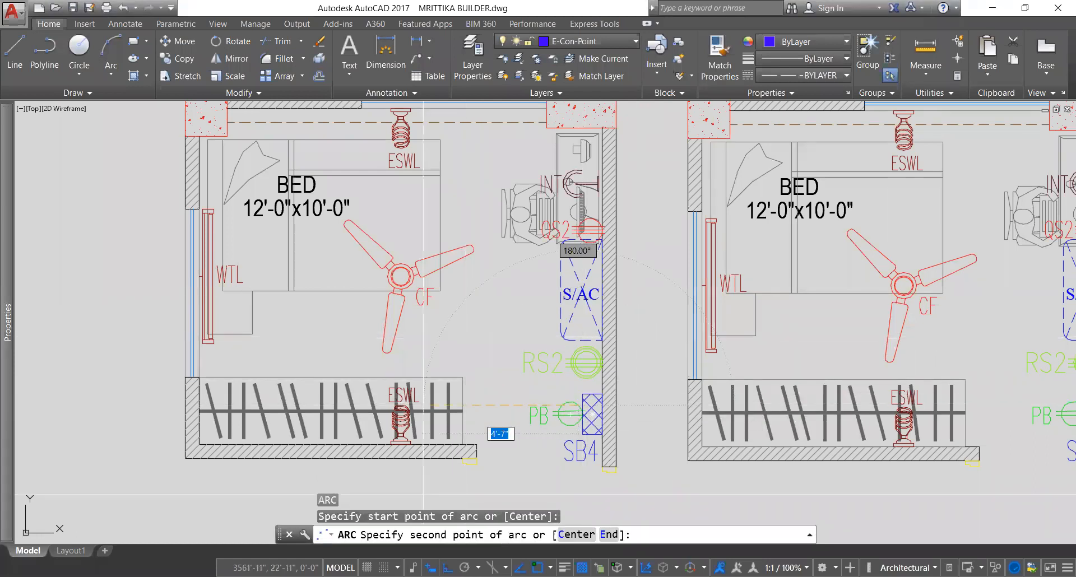
key(F8)
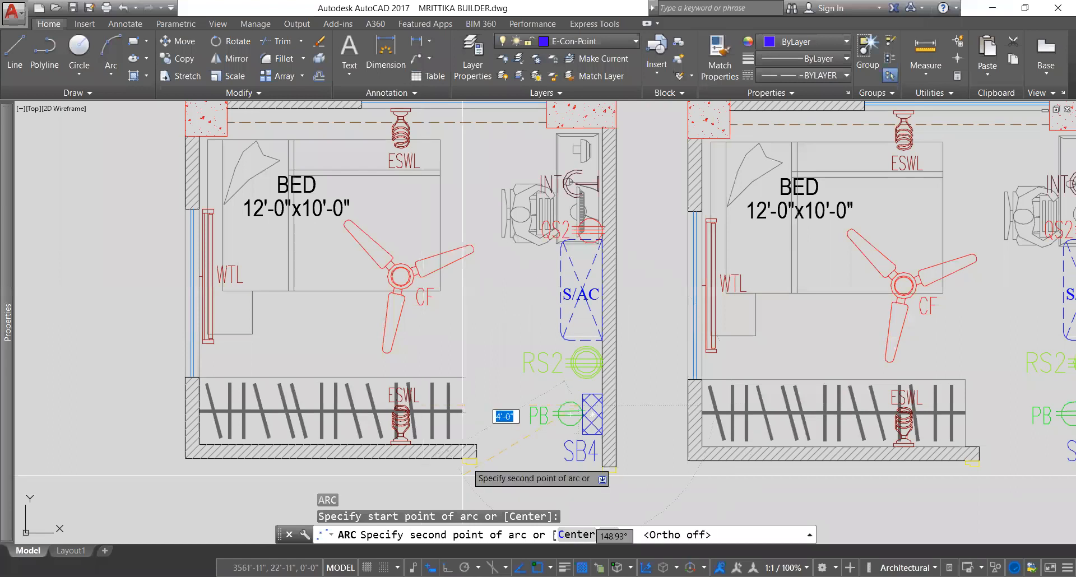
click(483, 320)
click(401, 276)
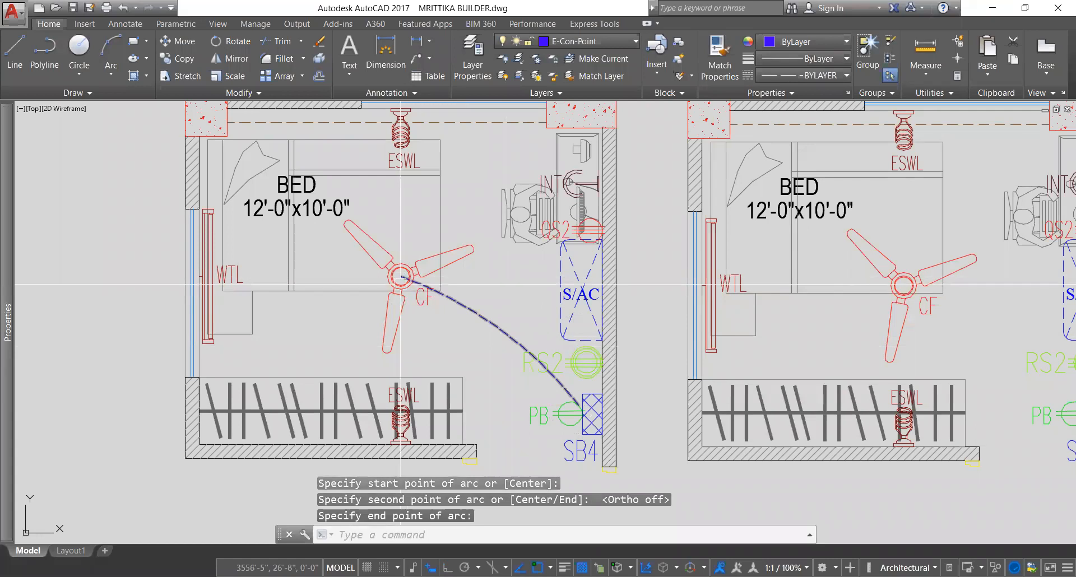
- Draw a three-point arc from the ceiling fan's center to the WTL wall tube light
key(Return)
click(401, 276)
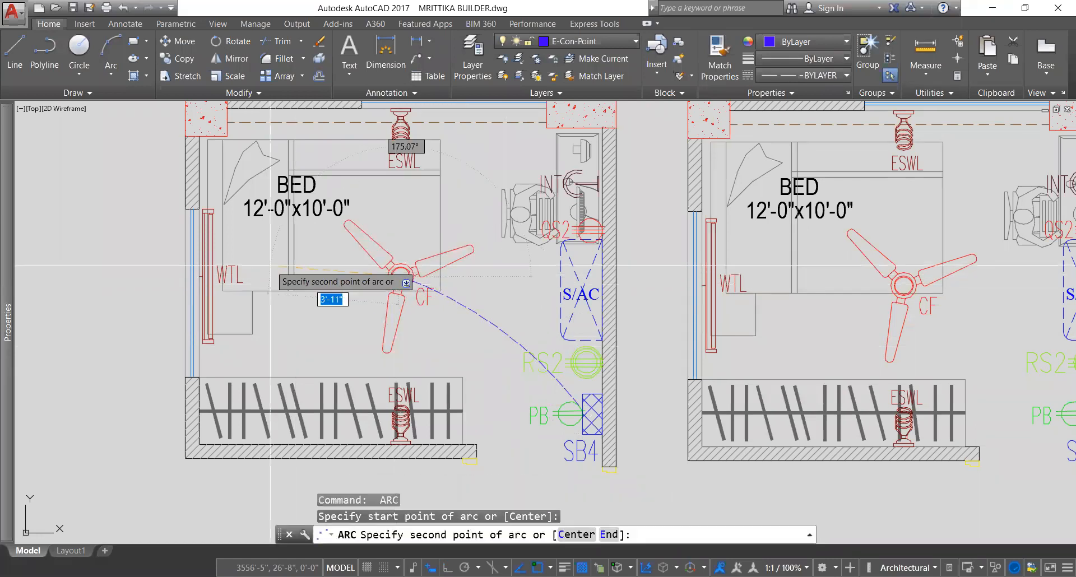
click(283, 264)
click(199, 276)
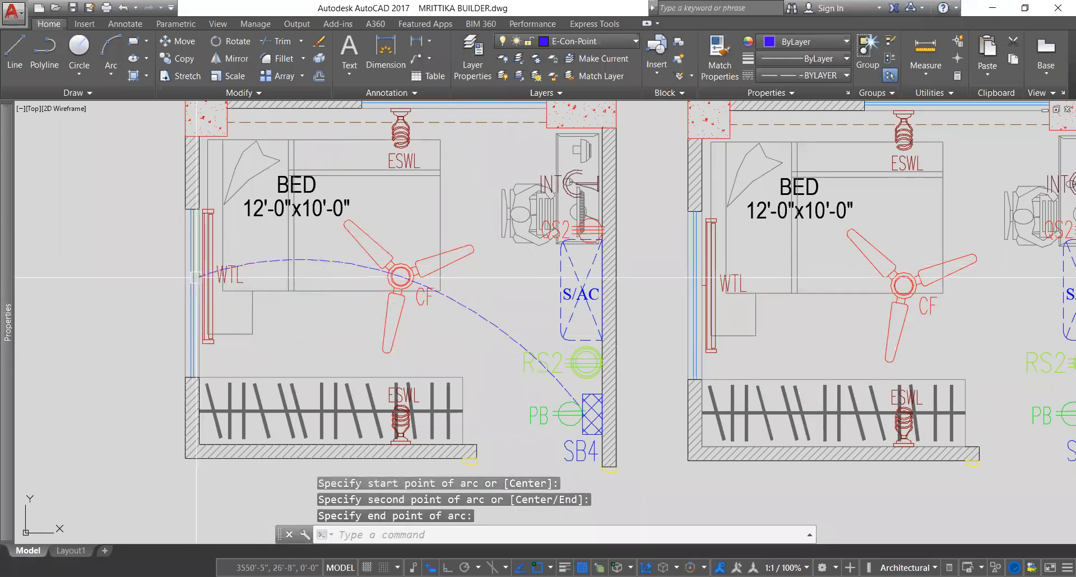
- Draw a three-point arc from the ceiling fan's center to the window-wall ESWL light
key(Return)
click(401, 276)
click(380, 204)
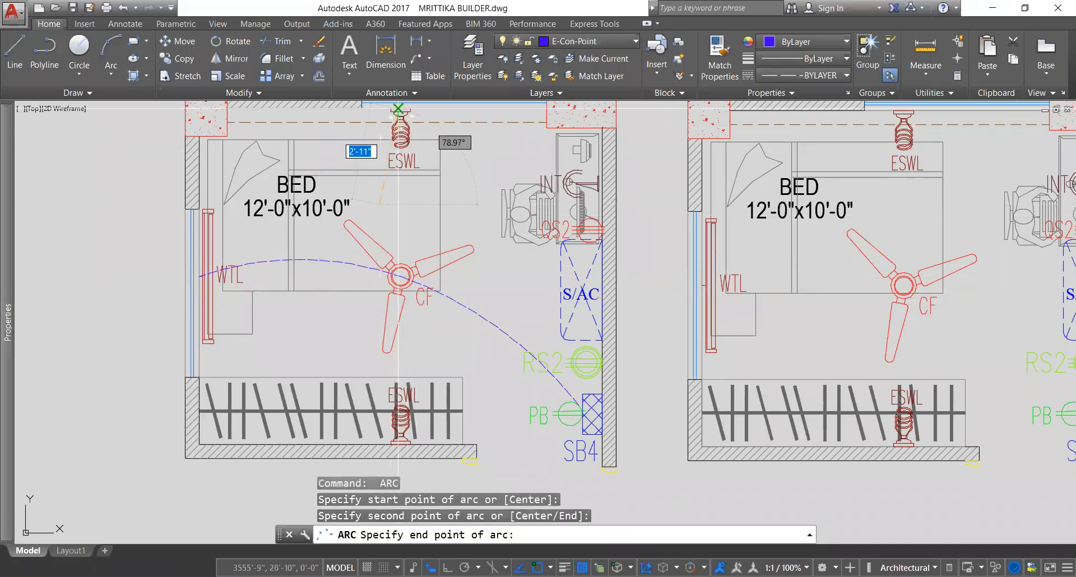
click(399, 110)
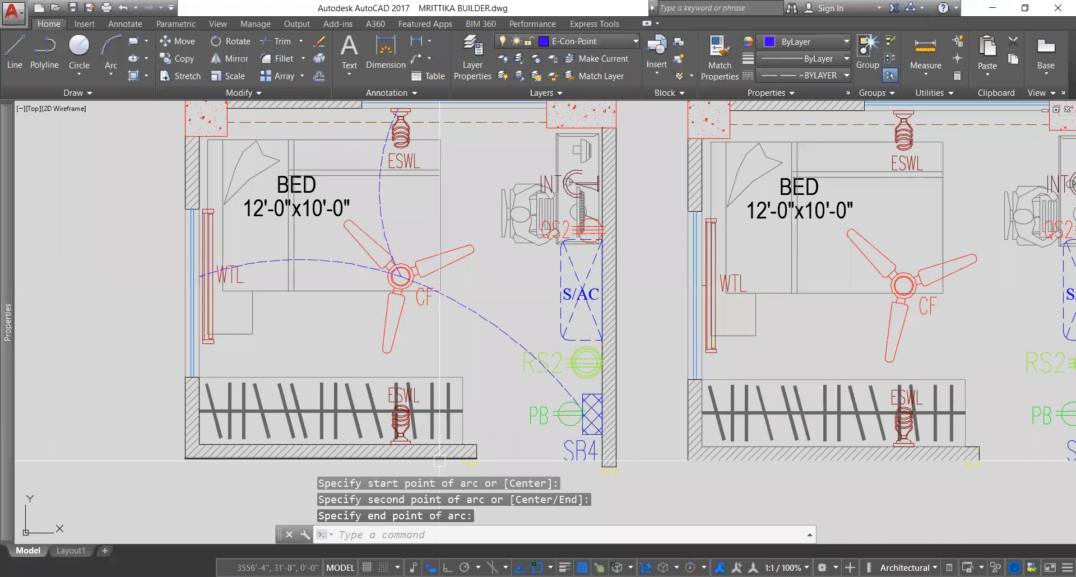
- Draw a three-point arc from the wardrobe-side ESWL light to the SB4 switchboard
key(Return)
click(398, 445)
click(514, 428)
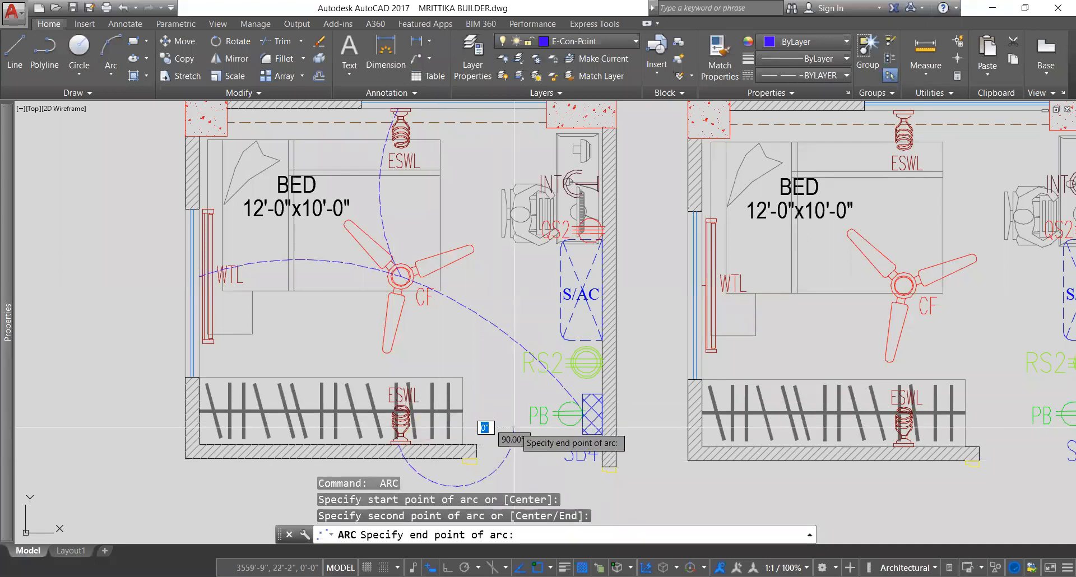
click(582, 426)
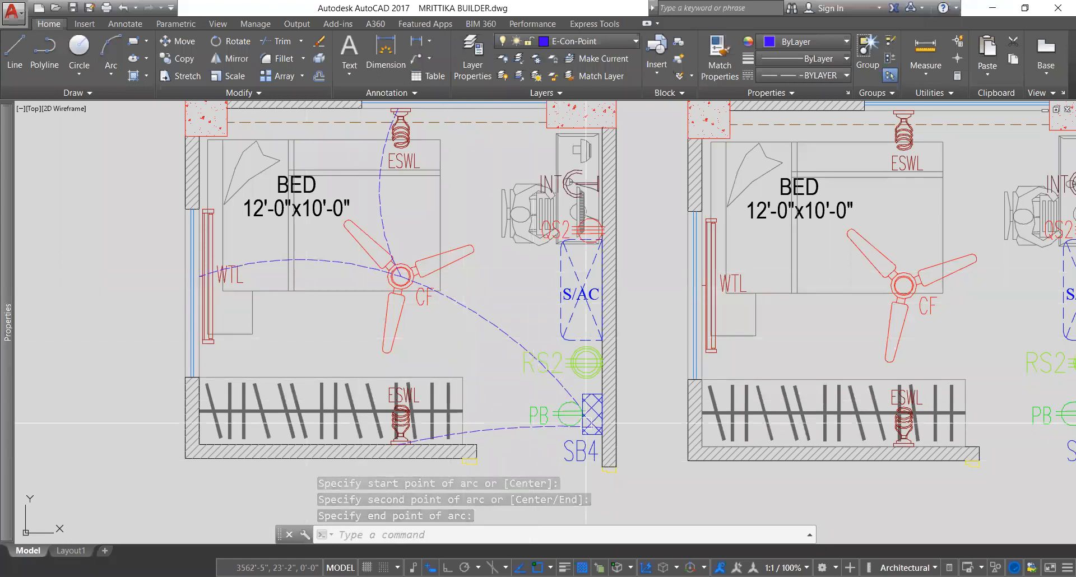
- Copy the PB label to a spot beside the arc between the ceiling fan and SB4
click(528, 424)
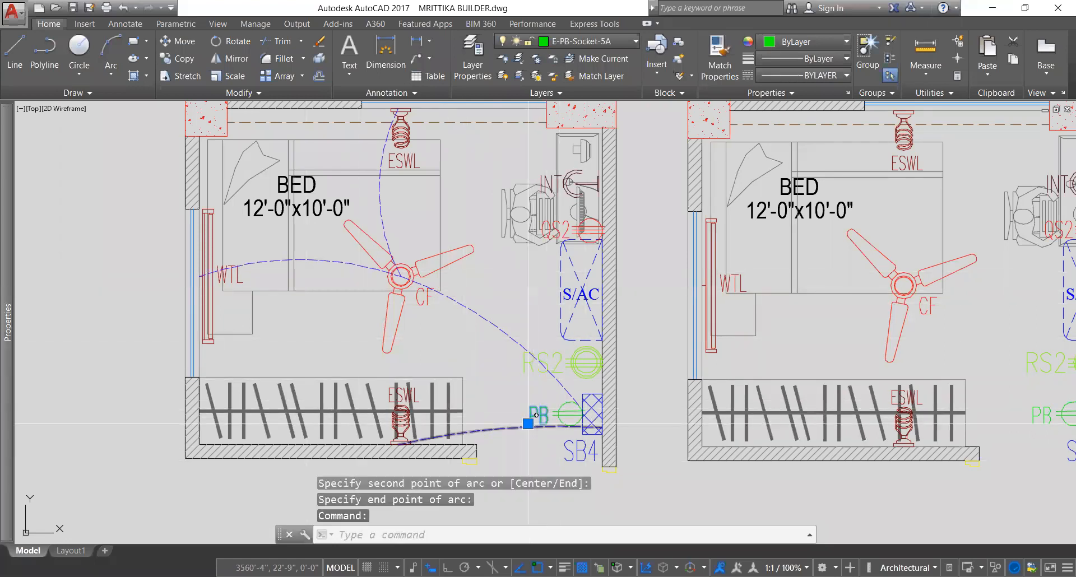
text(Co)
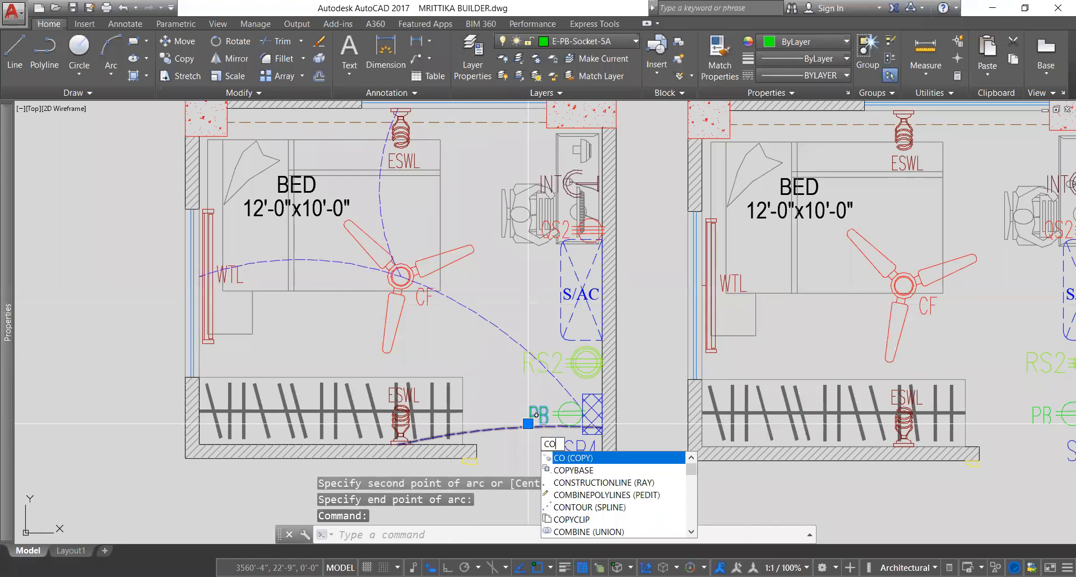
key(Return)
click(536, 415)
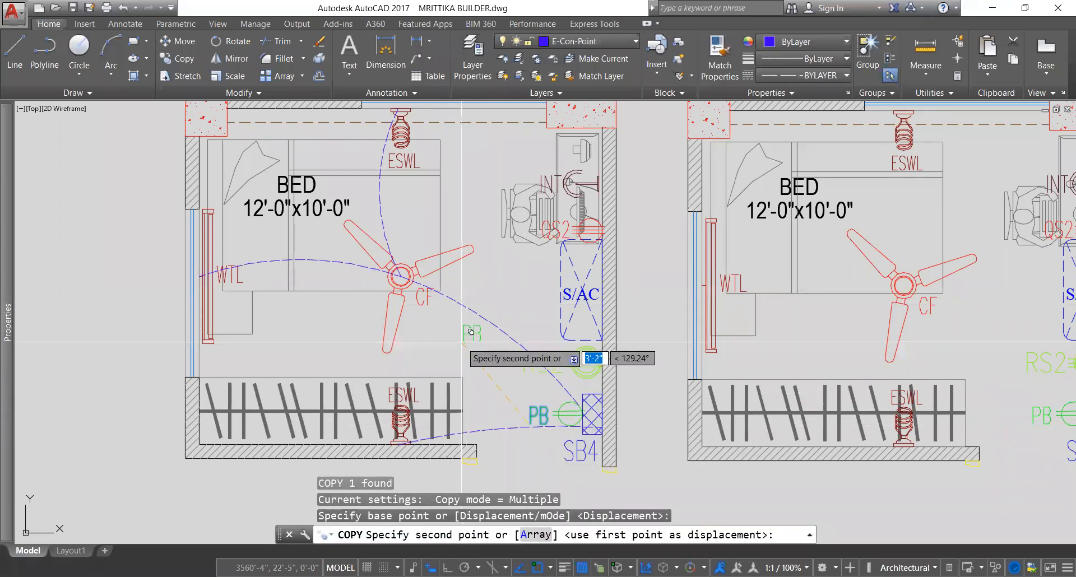
click(471, 332)
key(Return)
click(515, 343)
mouse_move(498, 328)
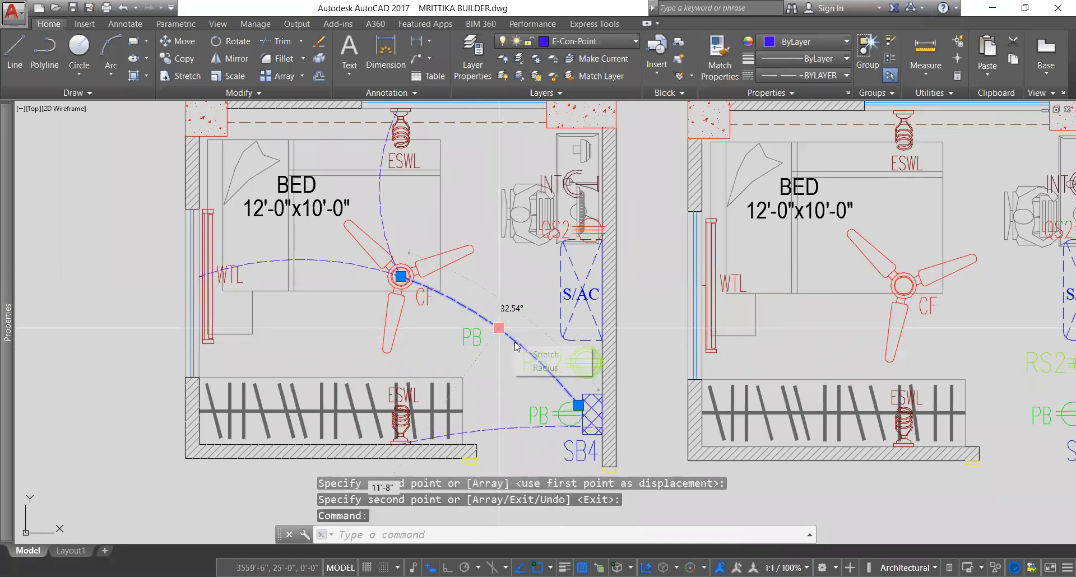
key(Escape)
- Change the copied label's text beside the fan-to-SB4 arc to P1
click(474, 337)
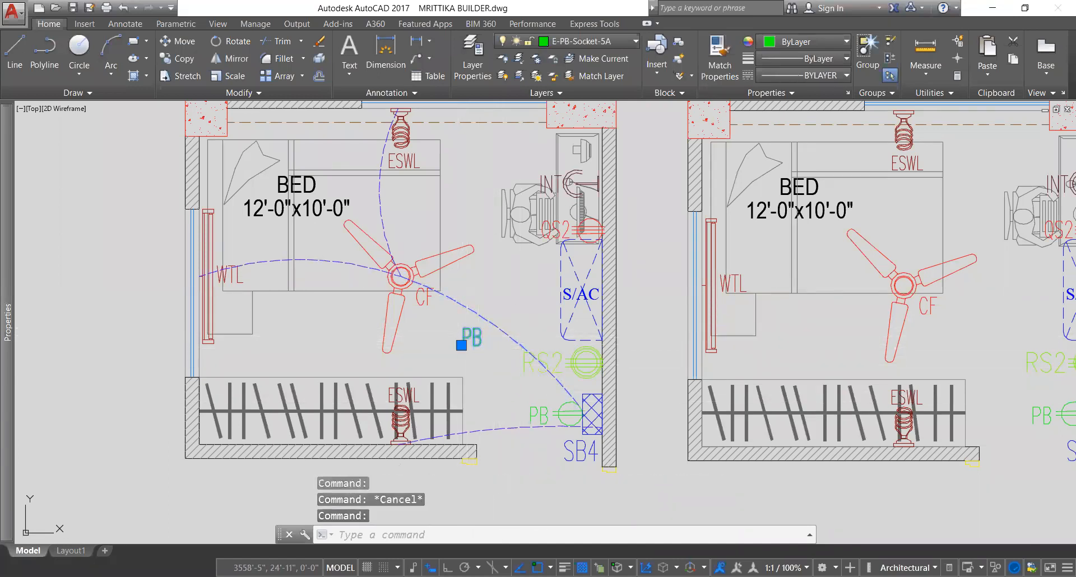
double_click(485, 338)
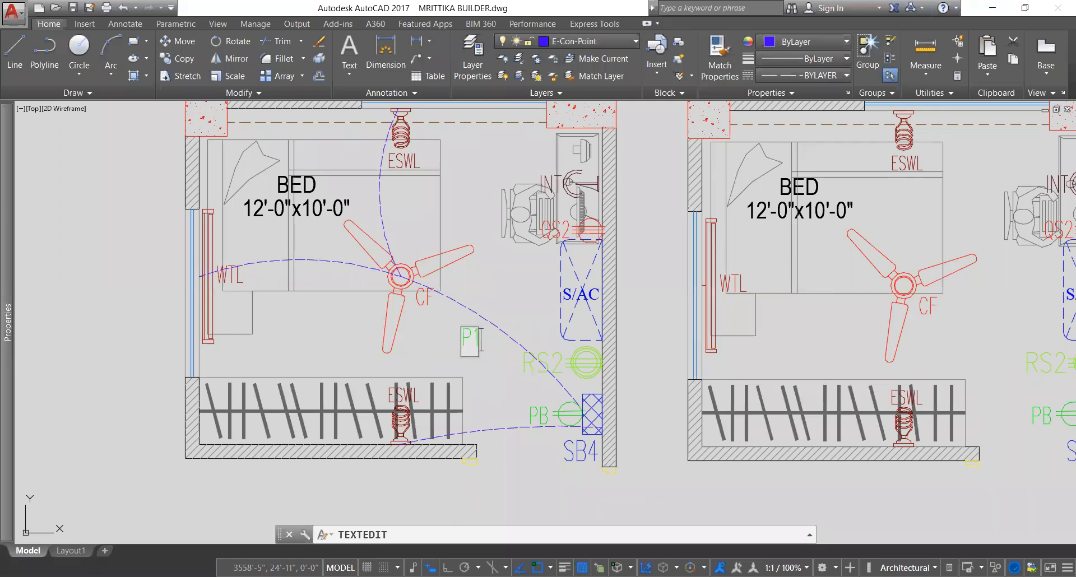
click(507, 363)
right_click(528, 320)
click(535, 321)
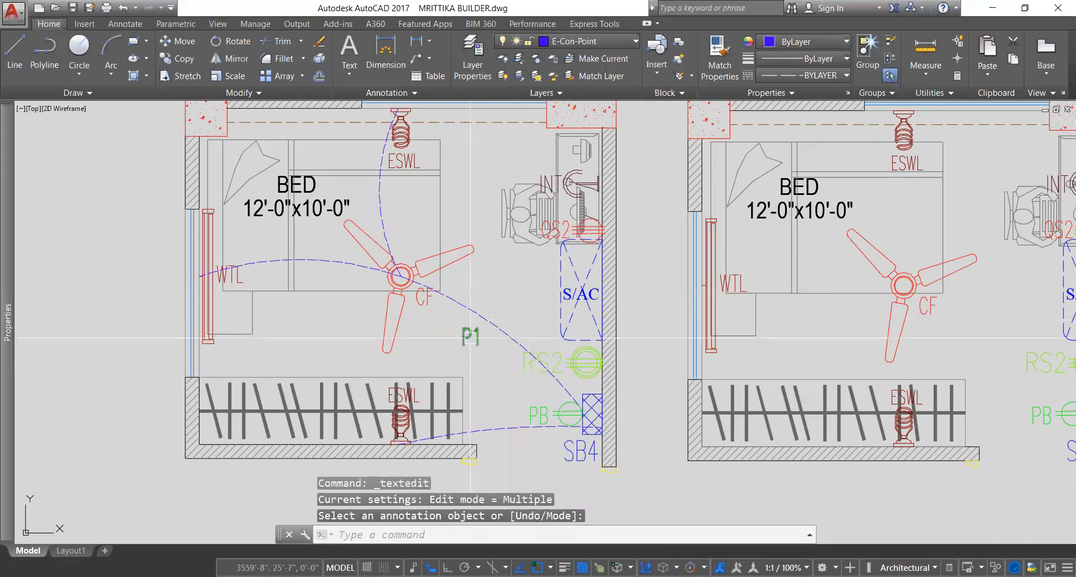
- Match the P1 label's properties to the arc between the ceiling fan and SB4
click(487, 314)
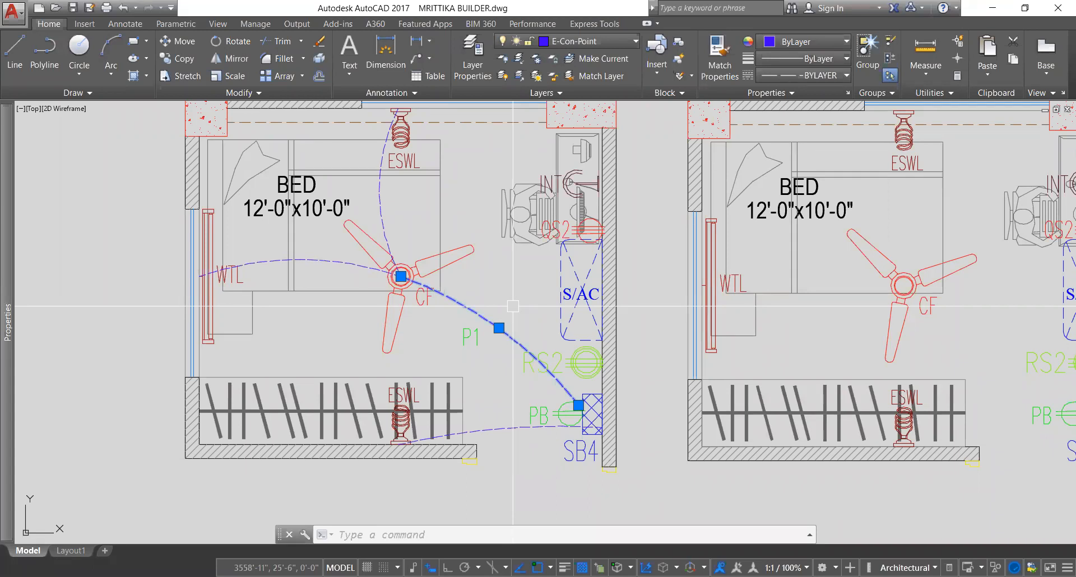
text(MA)
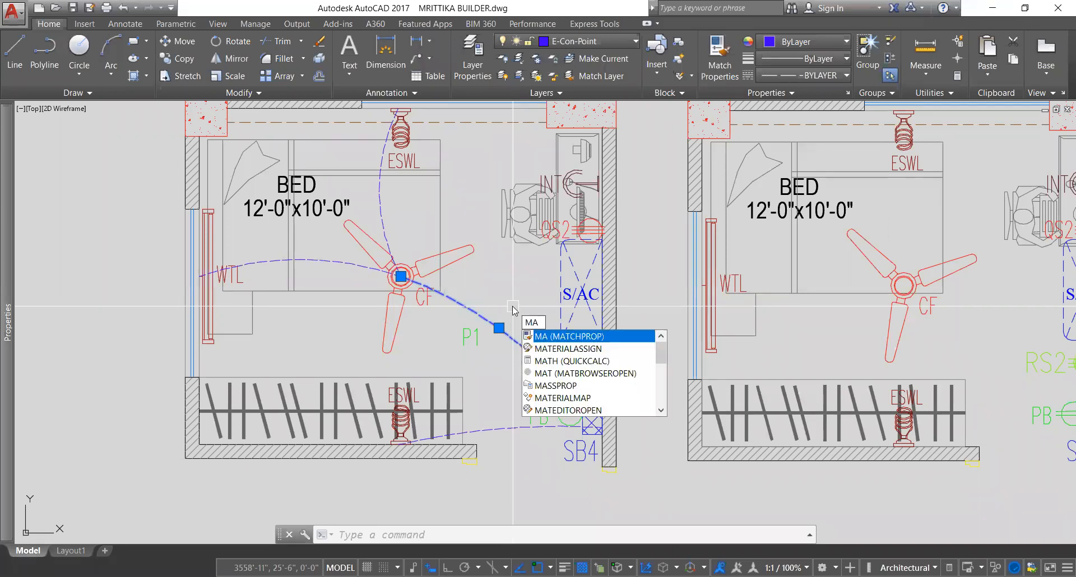
key(Return)
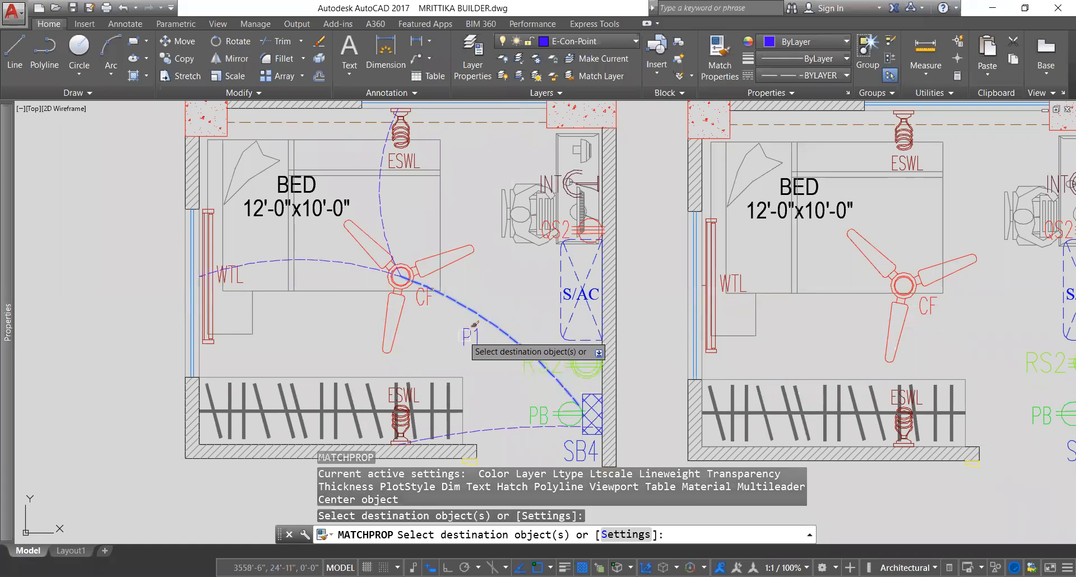
key(Return)
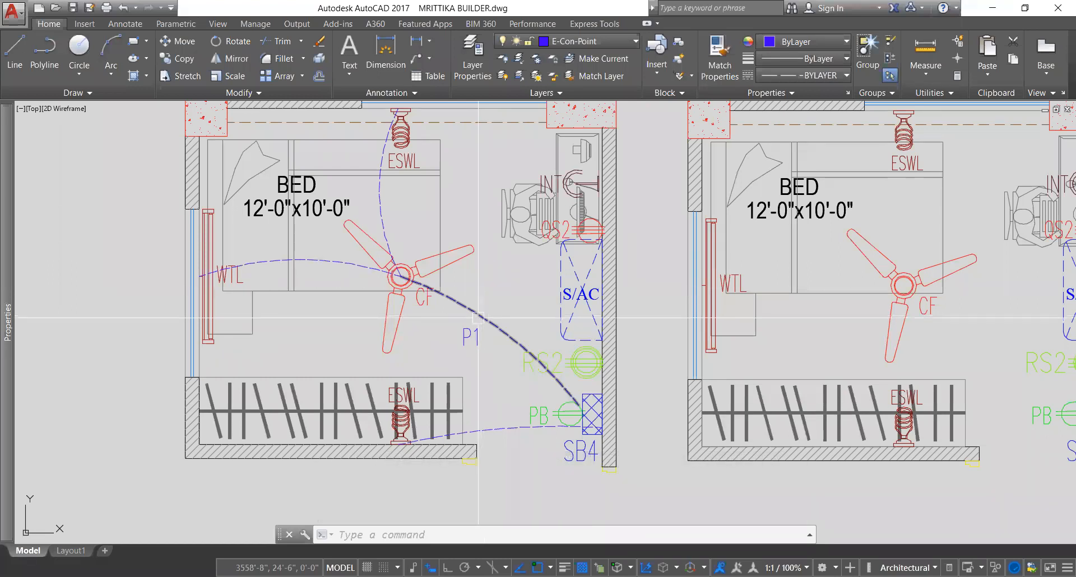
click(478, 317)
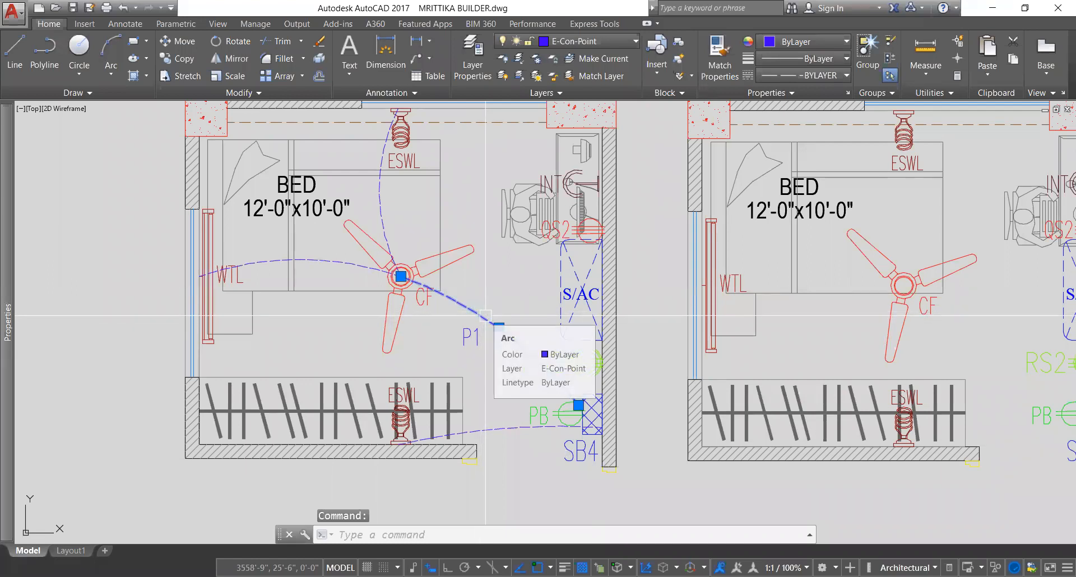
text(MA)
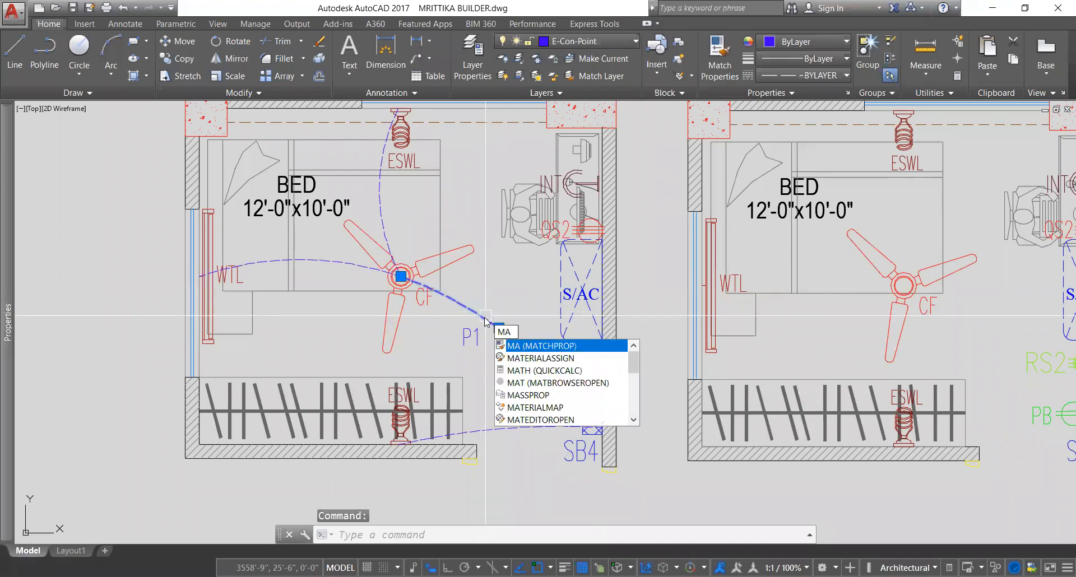
key(Return)
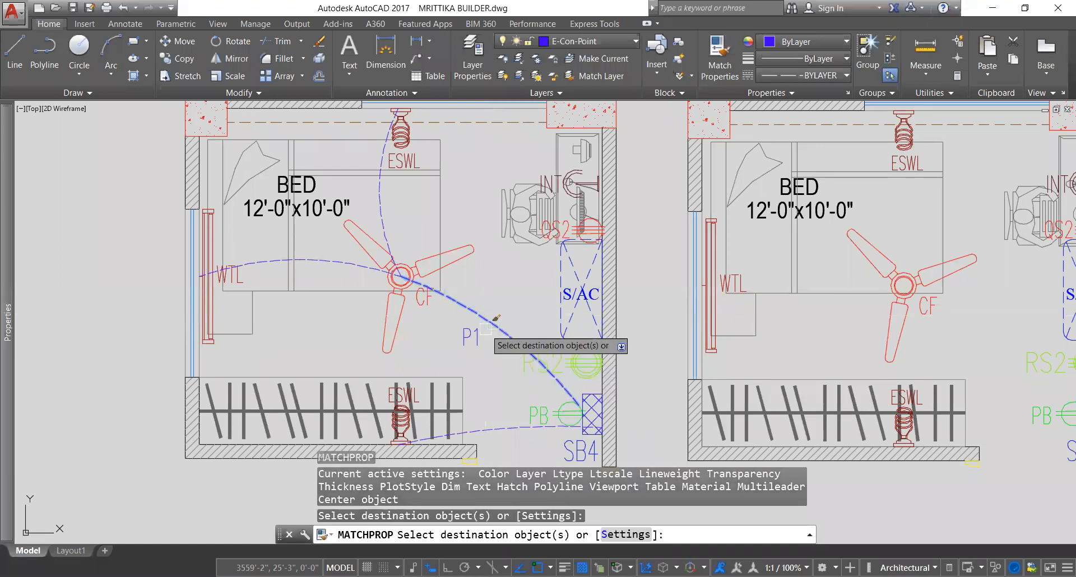
click(469, 334)
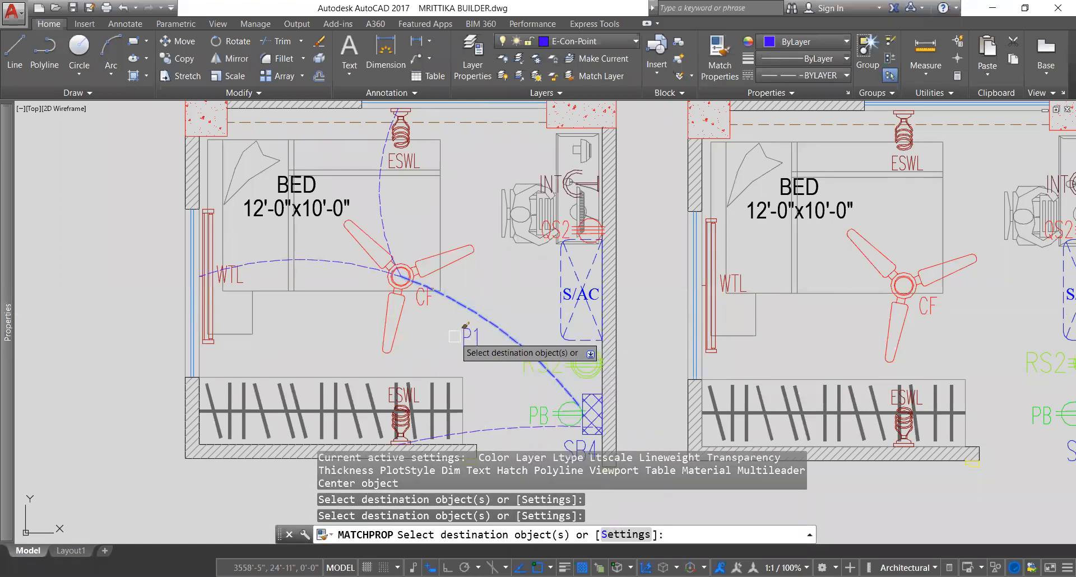
key(Return)
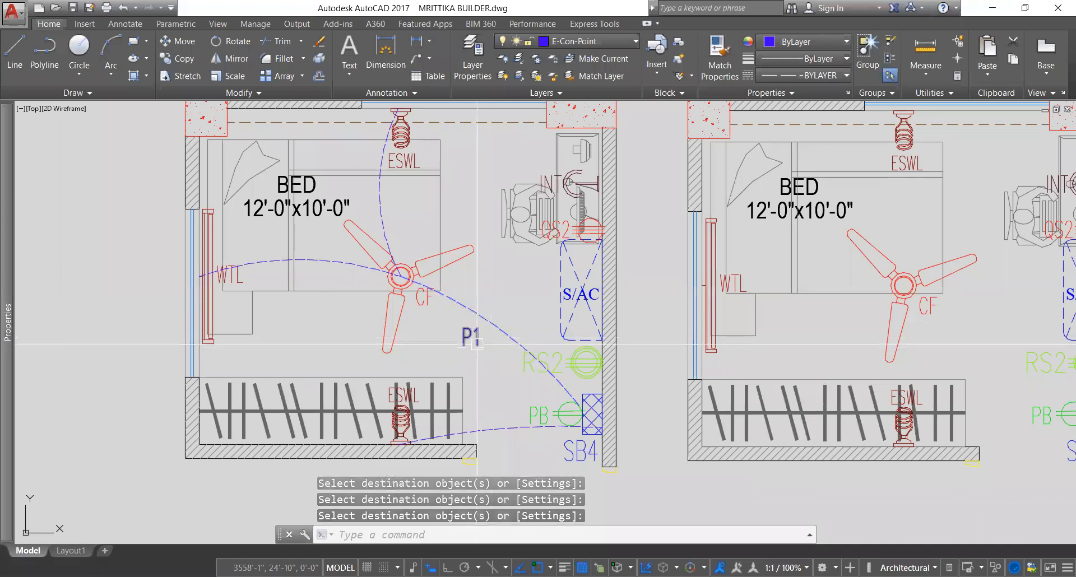
- Copy the P1 label beside the upper ESWL-to-fan arc, the WTL-to-fan arc and the wardrobe-side ESWL-to-SB4 arc
click(471, 336)
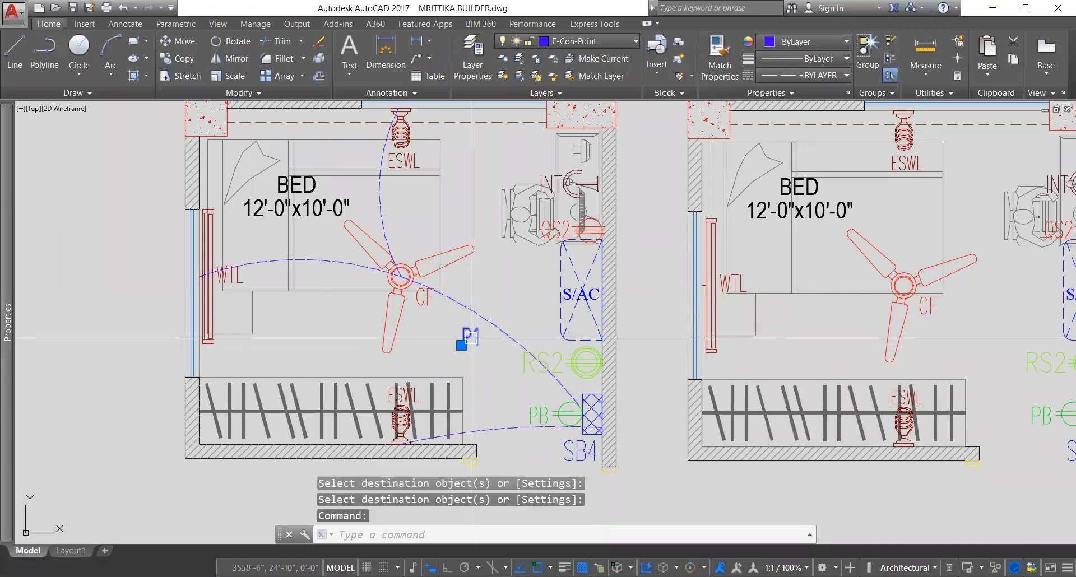
text(CO)
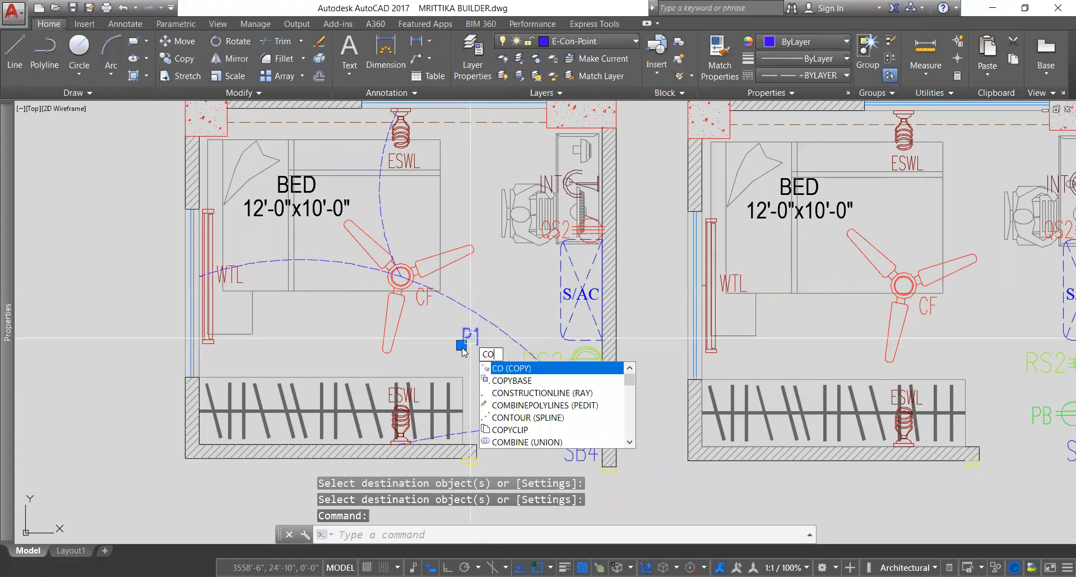
key(Return)
click(462, 345)
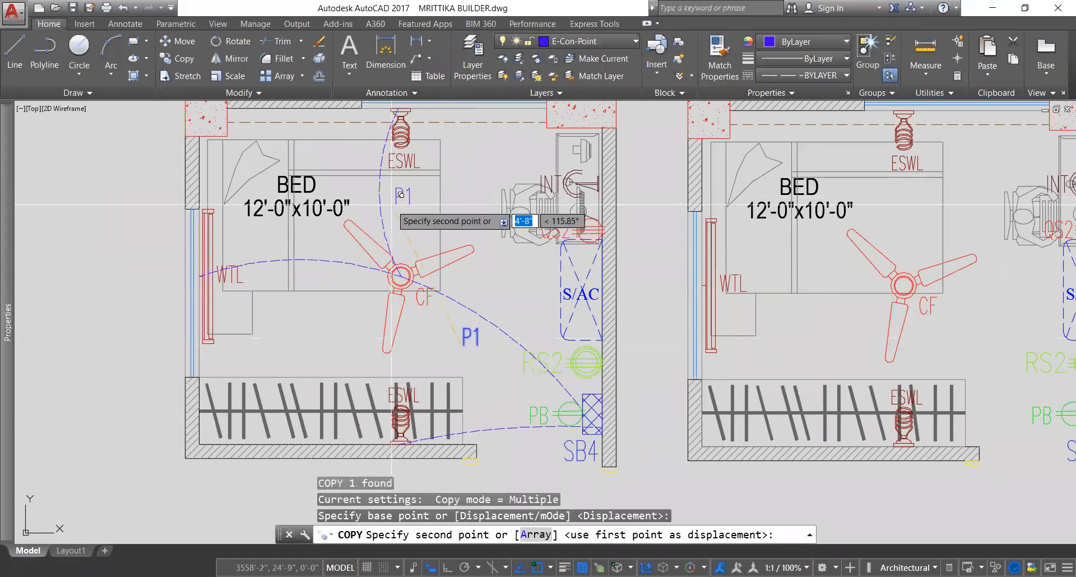
click(390, 205)
click(302, 281)
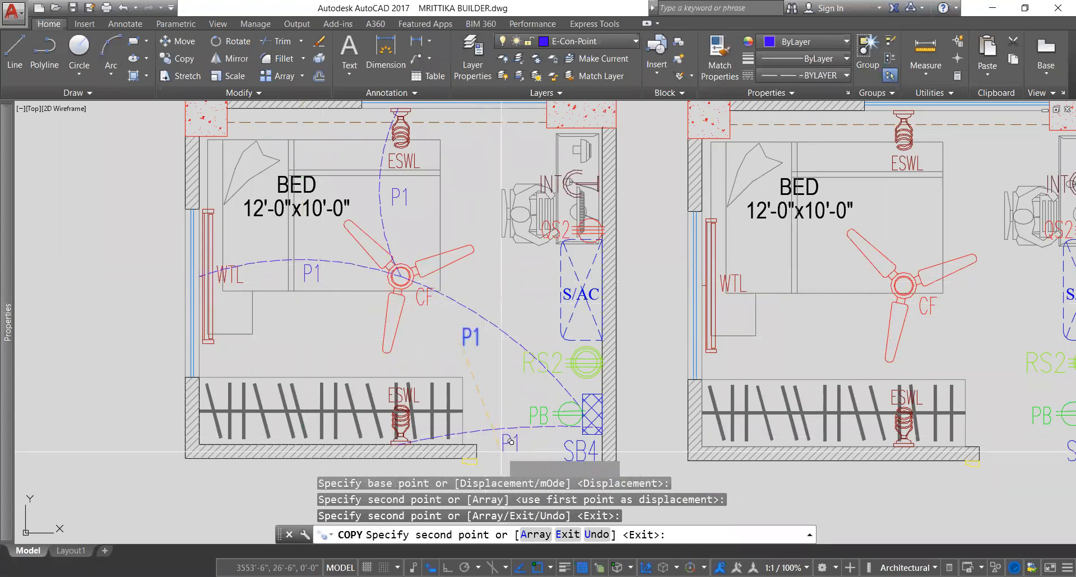
click(511, 442)
key(Return)
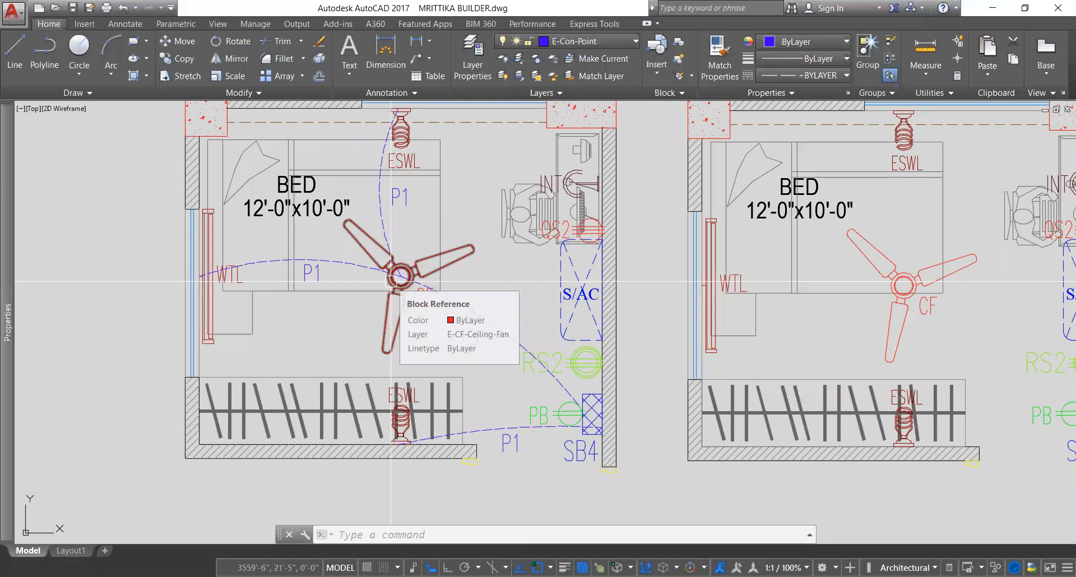
- Change the text of the label beside the fan-to-SB4 arc to P3
click(474, 337)
double_click(493, 343)
text(P3)
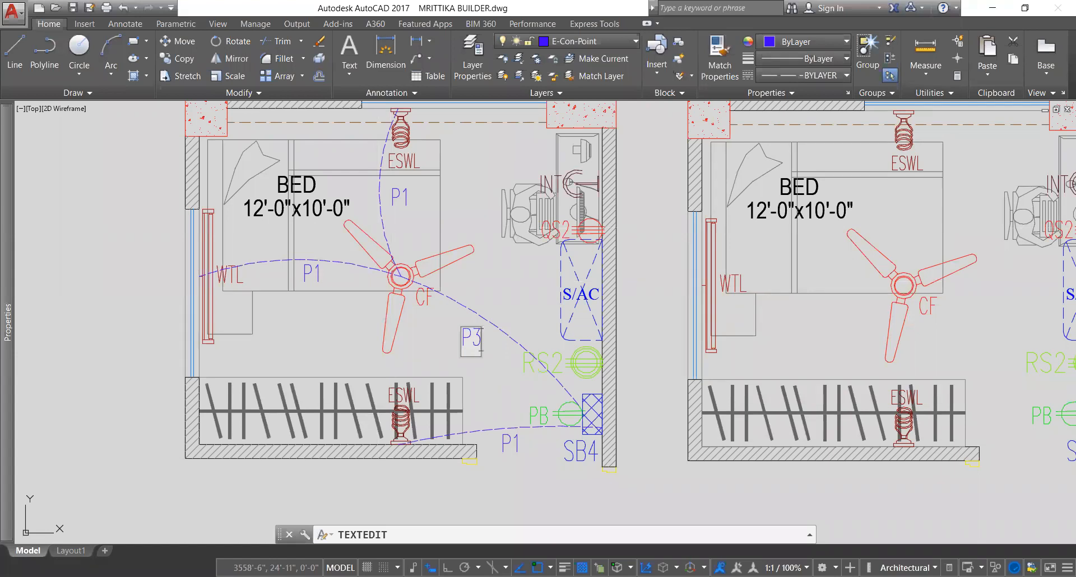
key(Return)
- Try 25 as the number in the fan-to-SB4 arc's label, restore it to 3 and end text editing
click(471, 338)
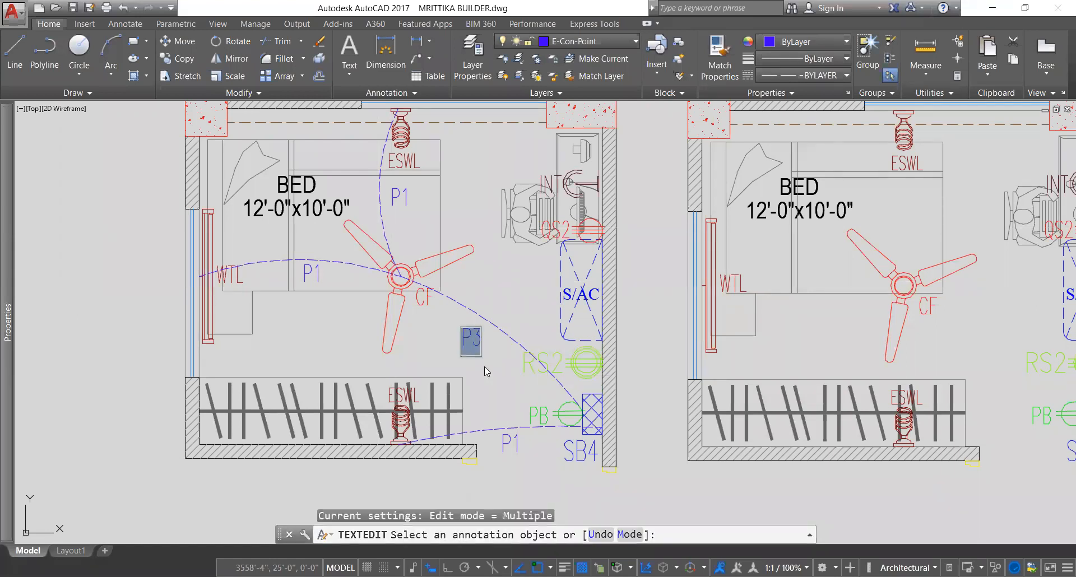
click(473, 340)
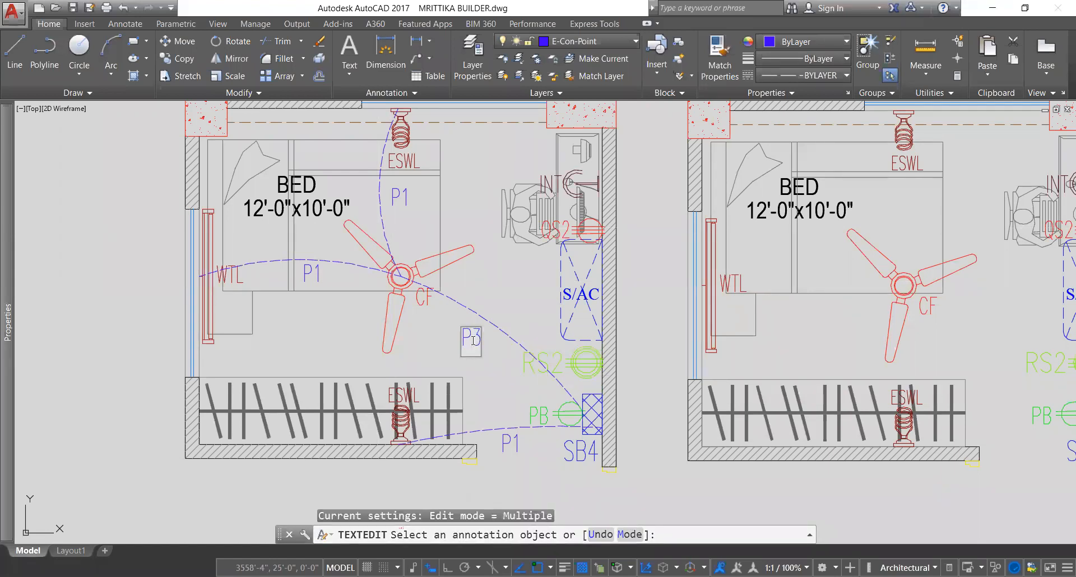
drag(474, 340, 485, 338)
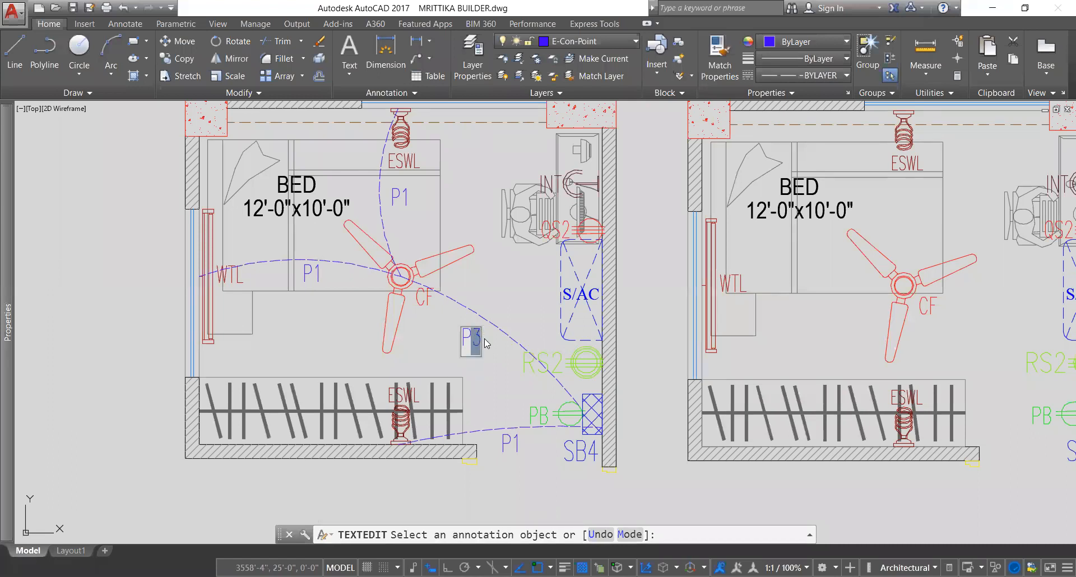
text(25)
key(BackSpace)
key(BackSpace)
text(3)
click(494, 288)
right_click(498, 287)
click(520, 294)
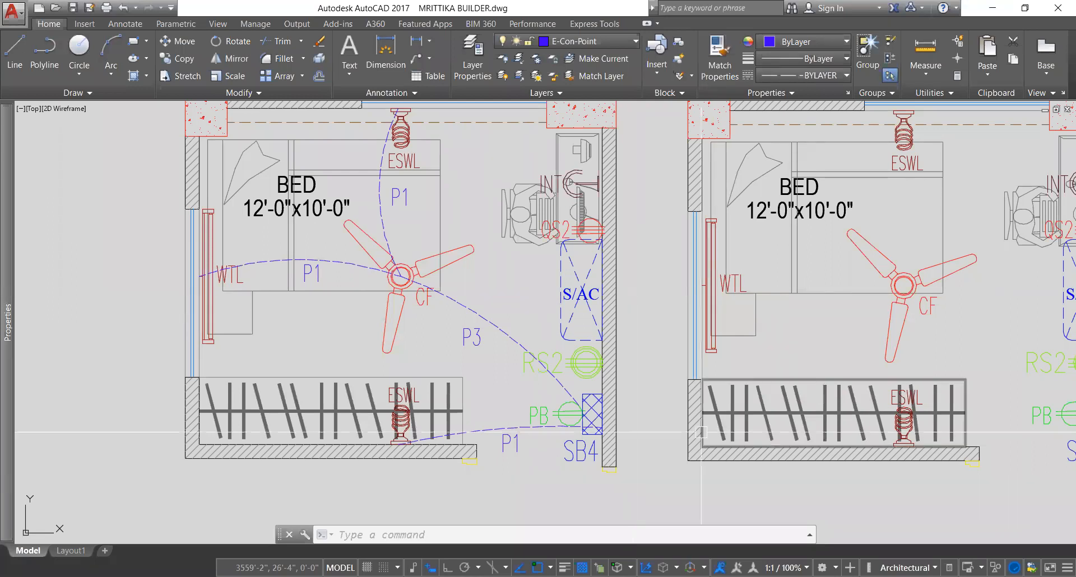
- Compare the wired bedroom with the unwired copy, examining each labelled arc between the lights, ceiling fan and SB4
mouse_move(701, 432)
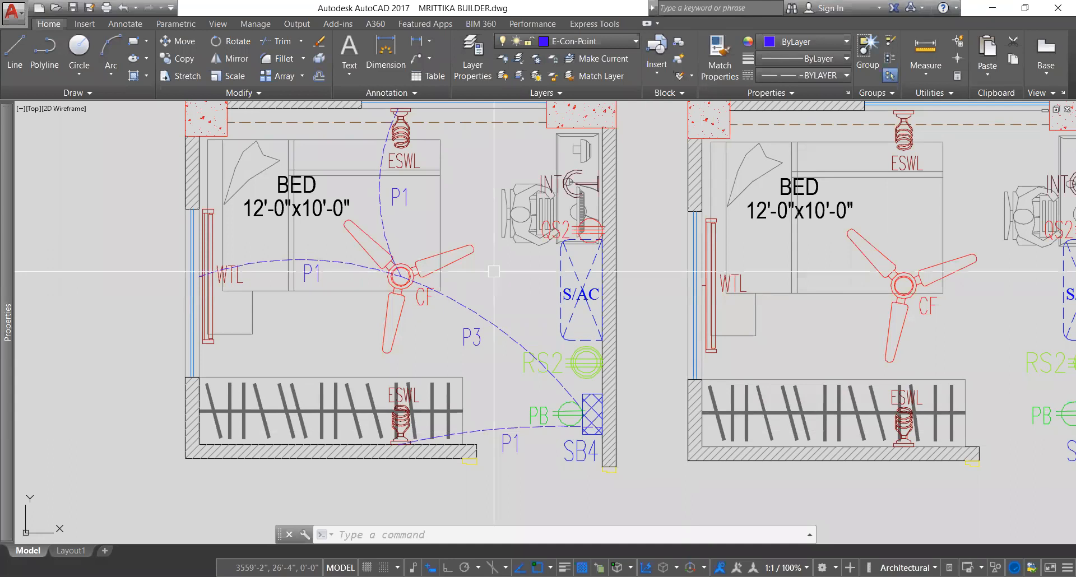
scroll(366, 307, down, 4)
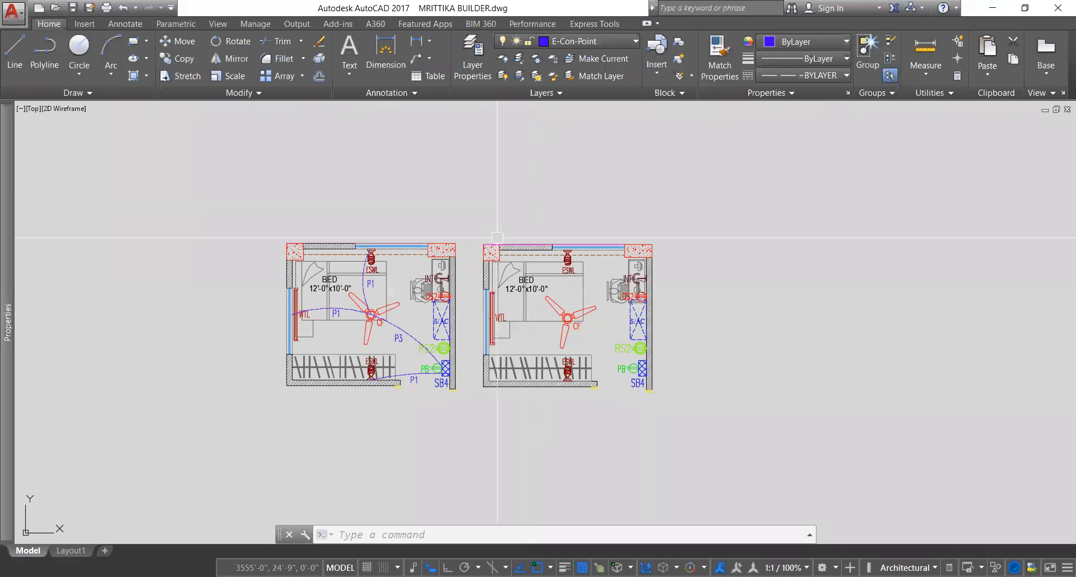
mouse_move(493, 295)
middle_down()
mouse_move(519, 233)
mouse_move(514, 295)
middle_up()
scroll(492, 296, down, 6)
scroll(493, 235, up, 6)
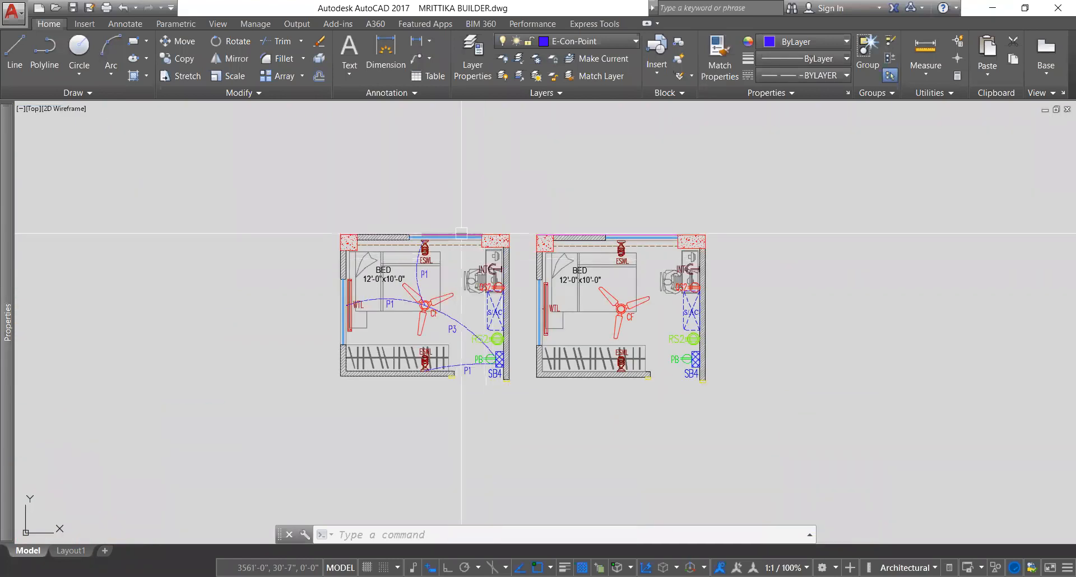
scroll(475, 220, up, 2)
middle_drag(475, 220, 476, 216)
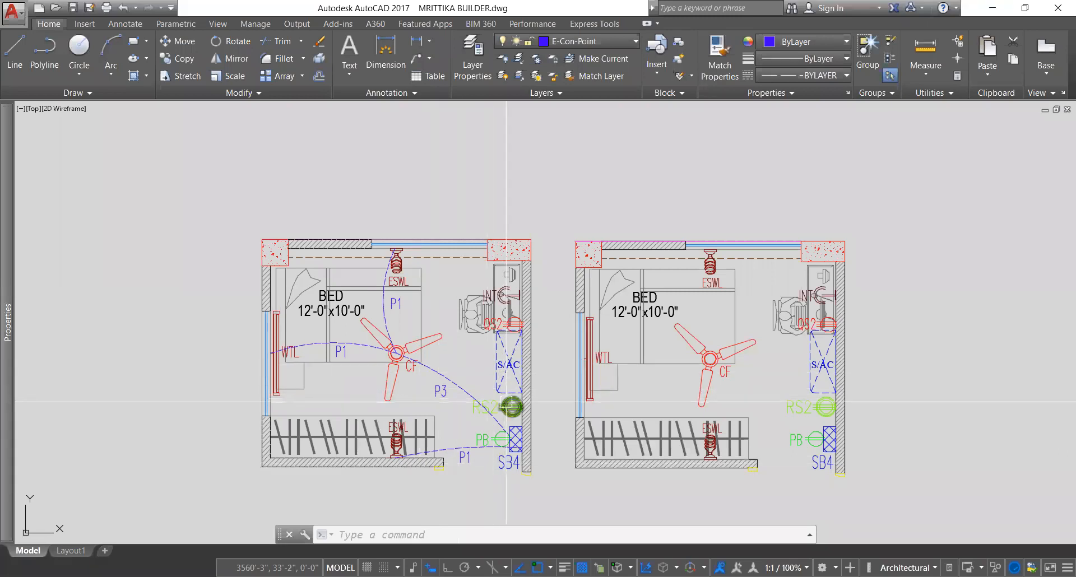
mouse_move(400, 448)
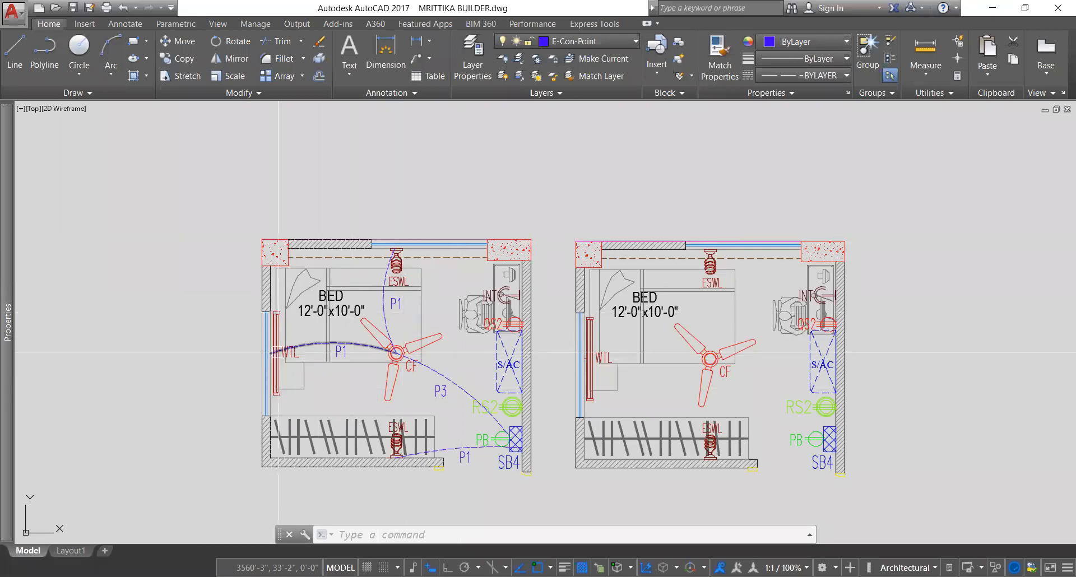
mouse_move(278, 352)
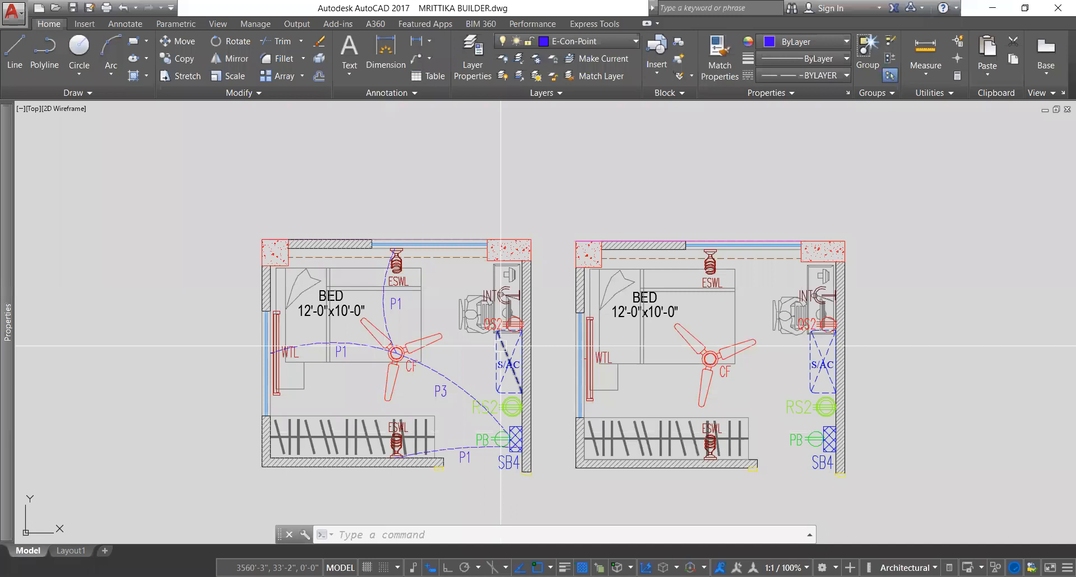
mouse_move(500, 346)
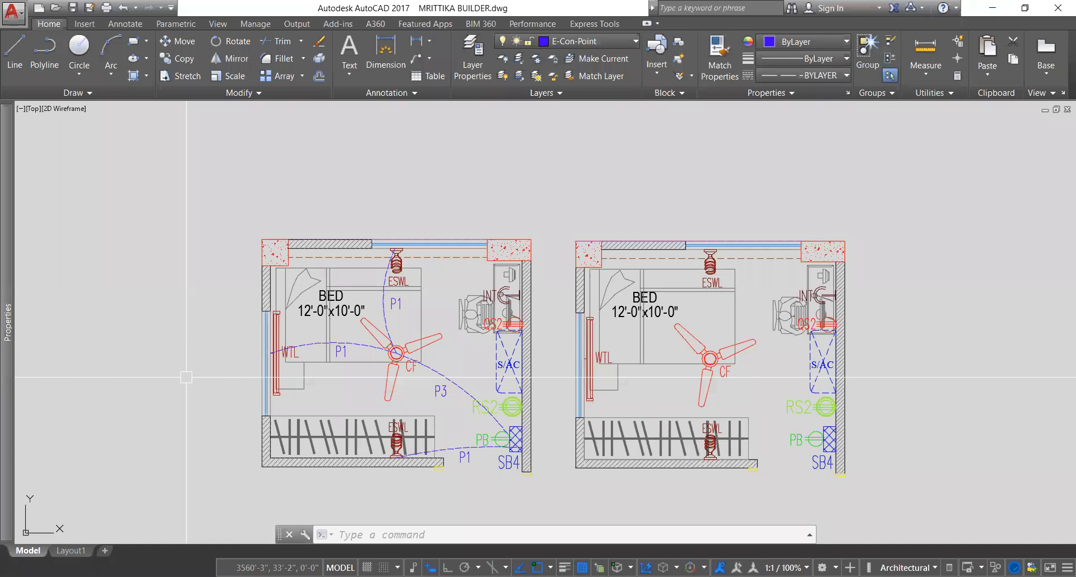
- Save the drawing
key(ctrl+s)
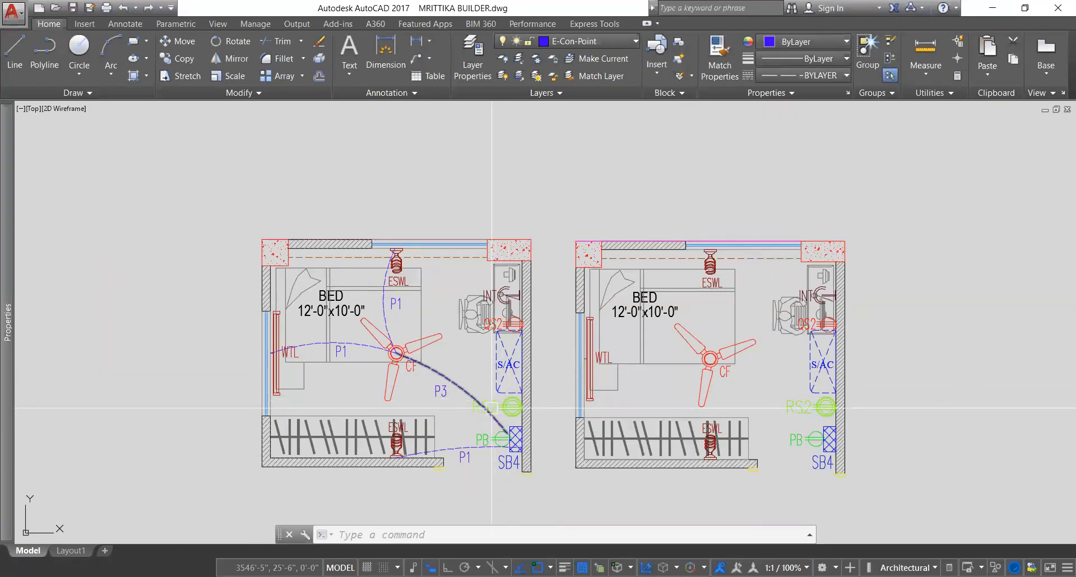
mouse_move(491, 408)
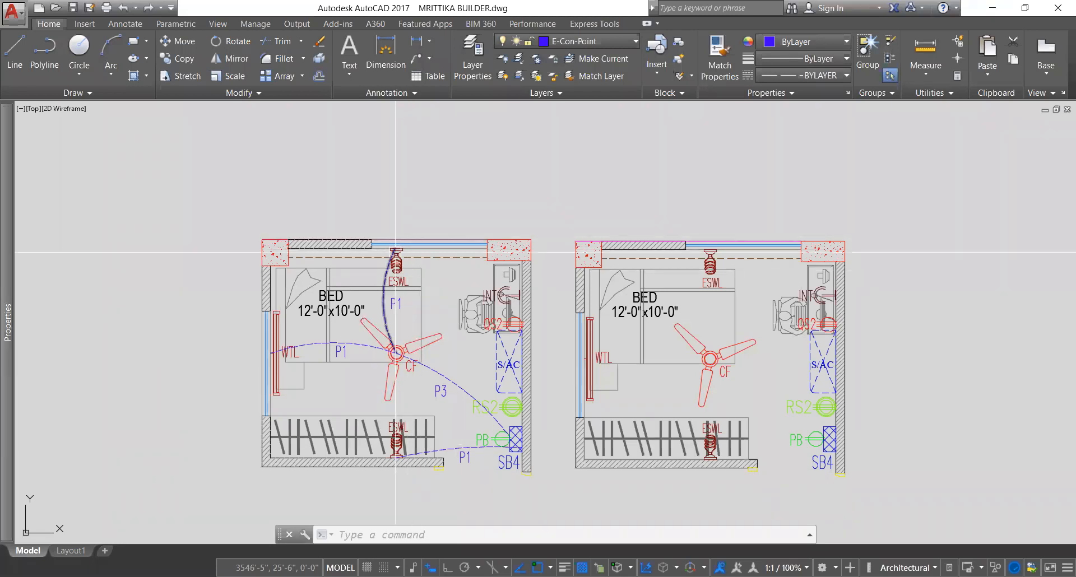
mouse_move(396, 255)
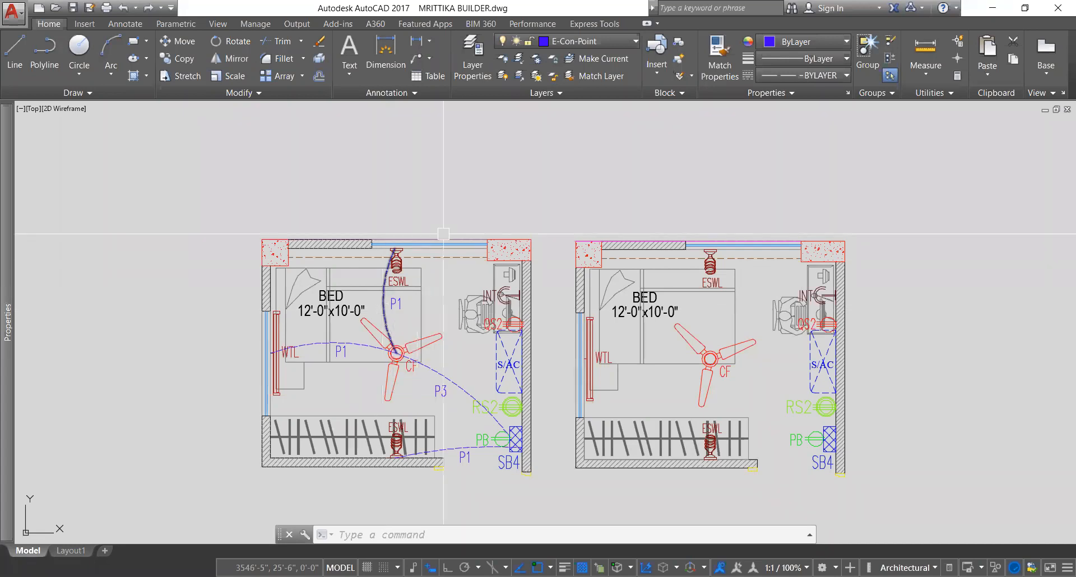
- Examine the full floor plan's bedroom, TOILET-04 and G.BED/STUDY fixtures together with the switchboards that serve them
scroll(511, 246, down, 3)
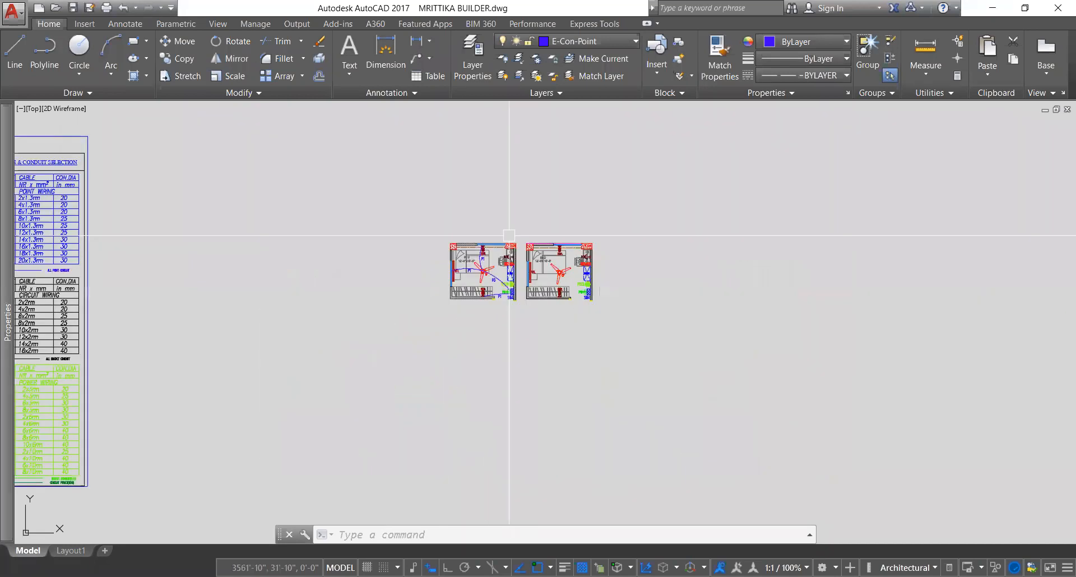
middle_drag(473, 342, 461, 168)
scroll(463, 202, down, 1)
scroll(480, 367, up, 10)
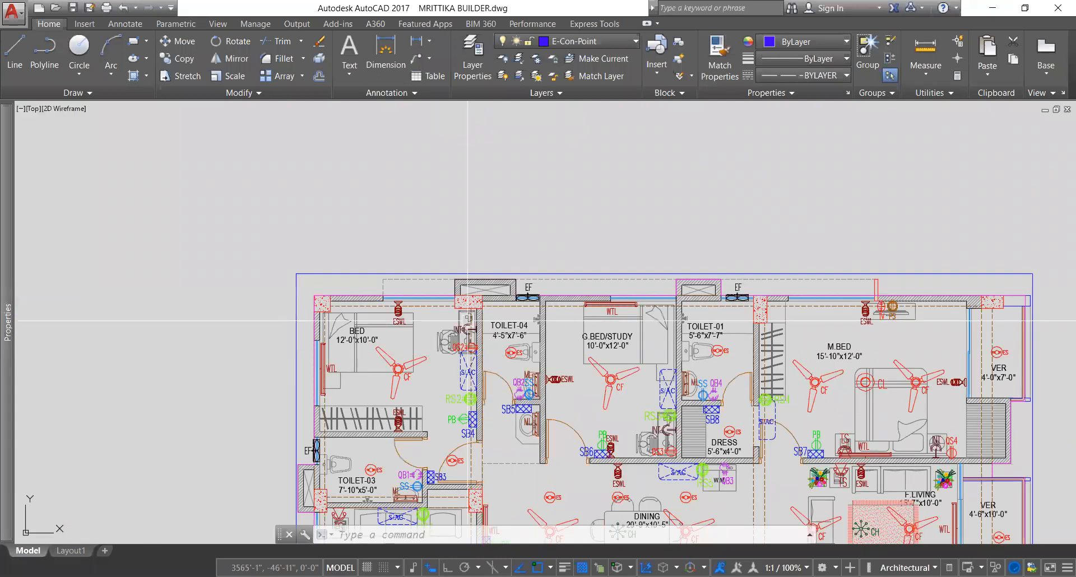
middle_drag(468, 300, 479, 333)
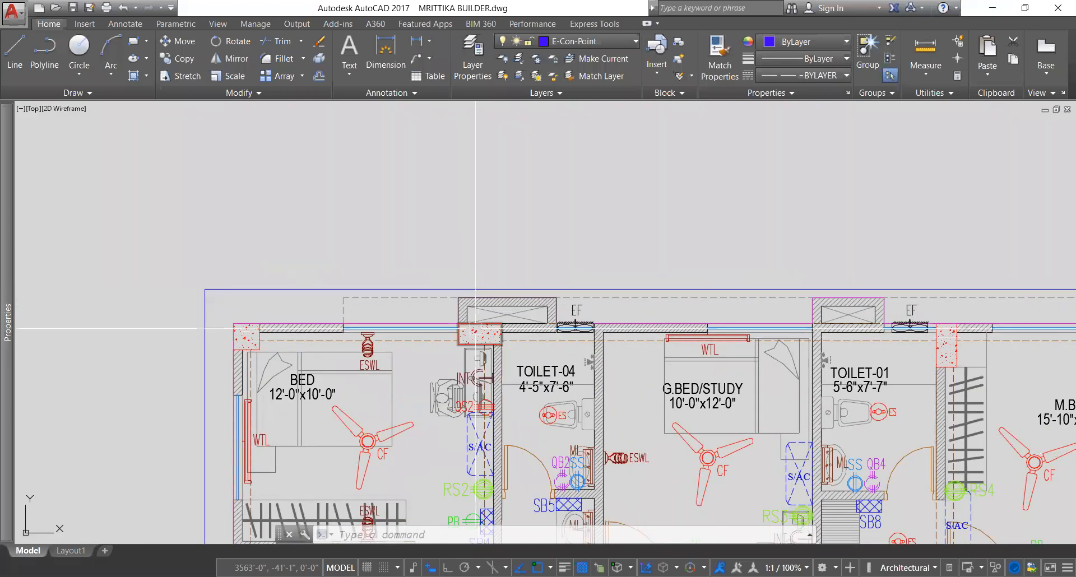
middle_drag(460, 357, 484, 296)
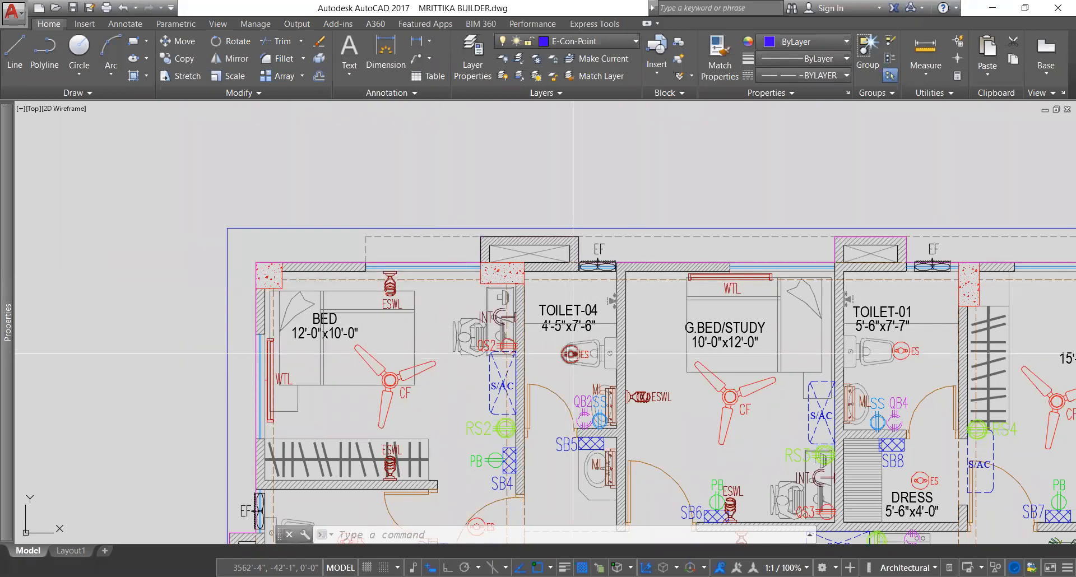
mouse_move(573, 354)
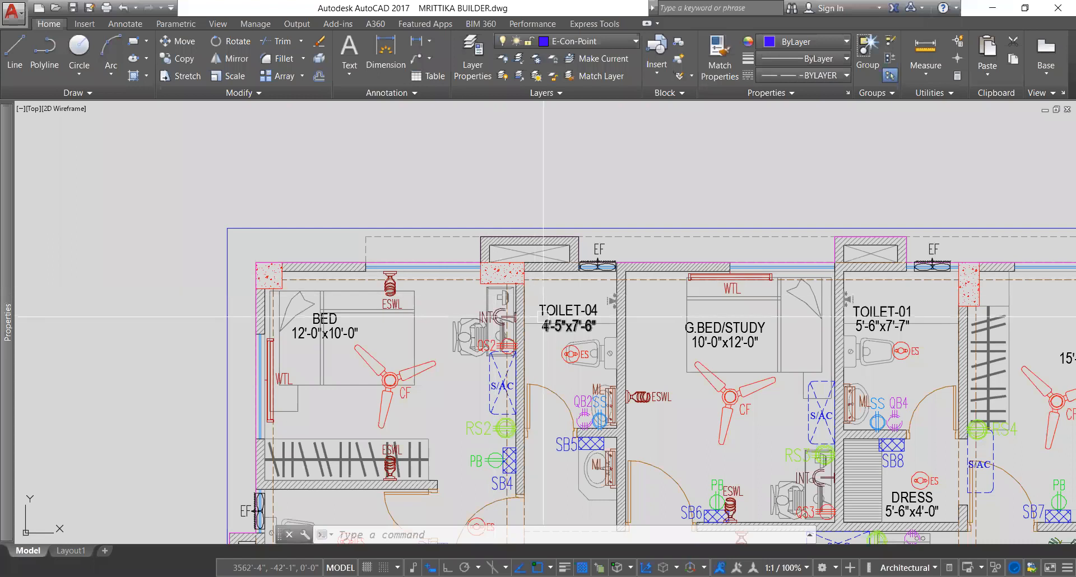
mouse_move(543, 316)
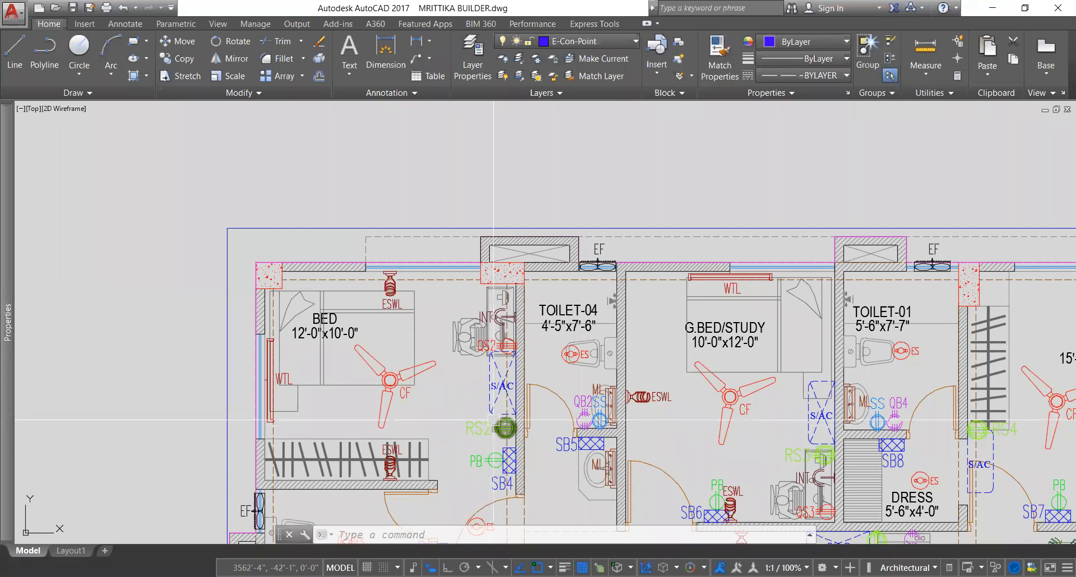
mouse_move(493, 418)
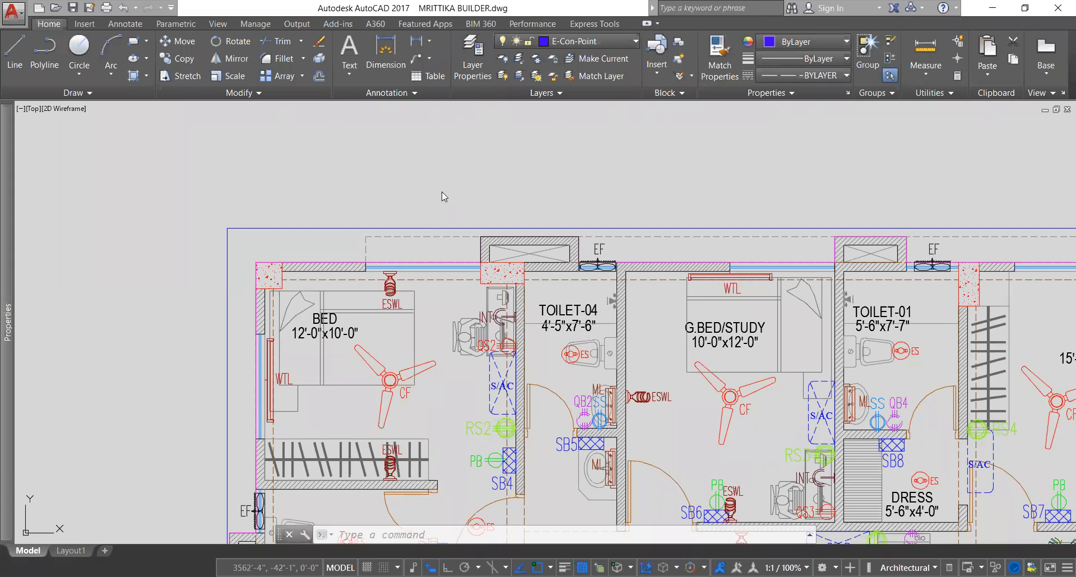
middle_drag(422, 168, 400, 152)
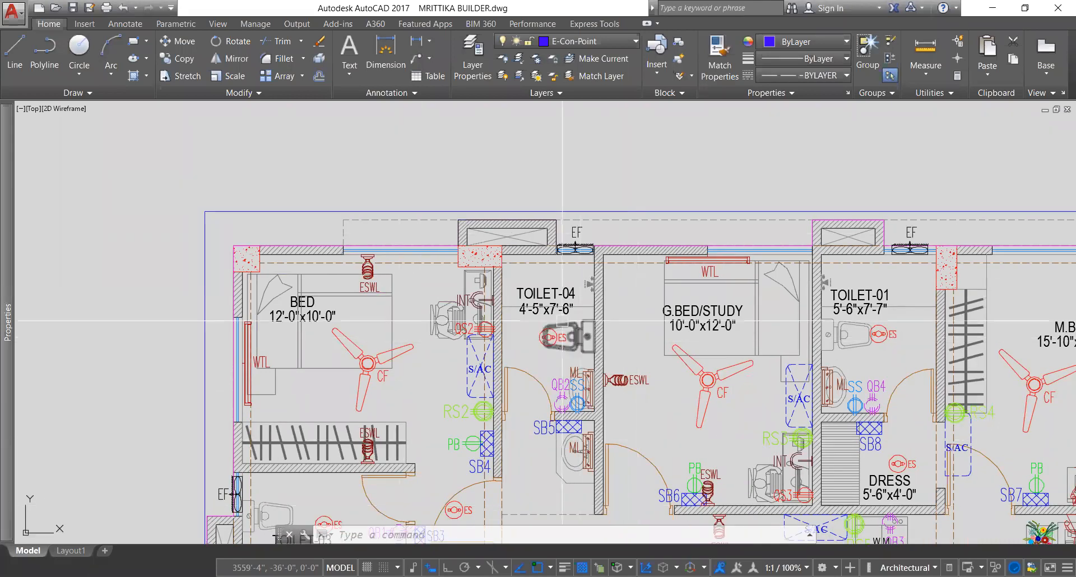
mouse_move(570, 301)
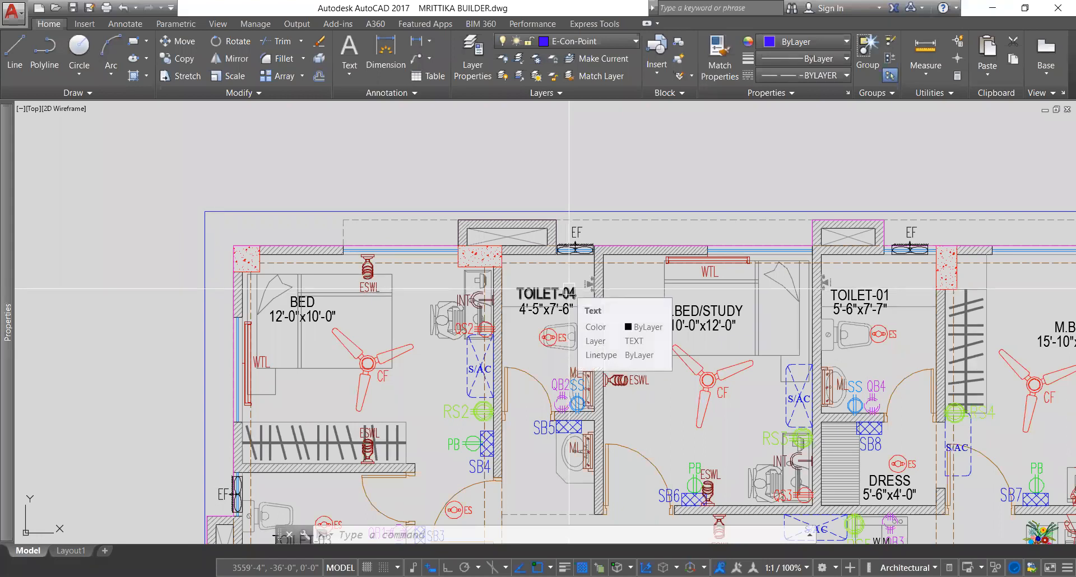
middle_drag(434, 376, 431, 344)
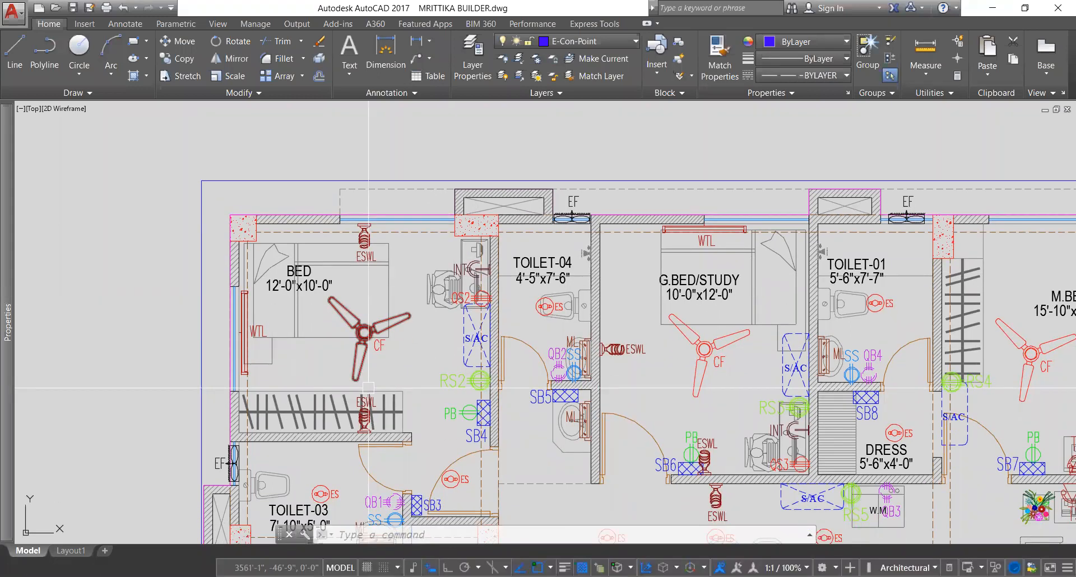
middle_drag(368, 387, 382, 315)
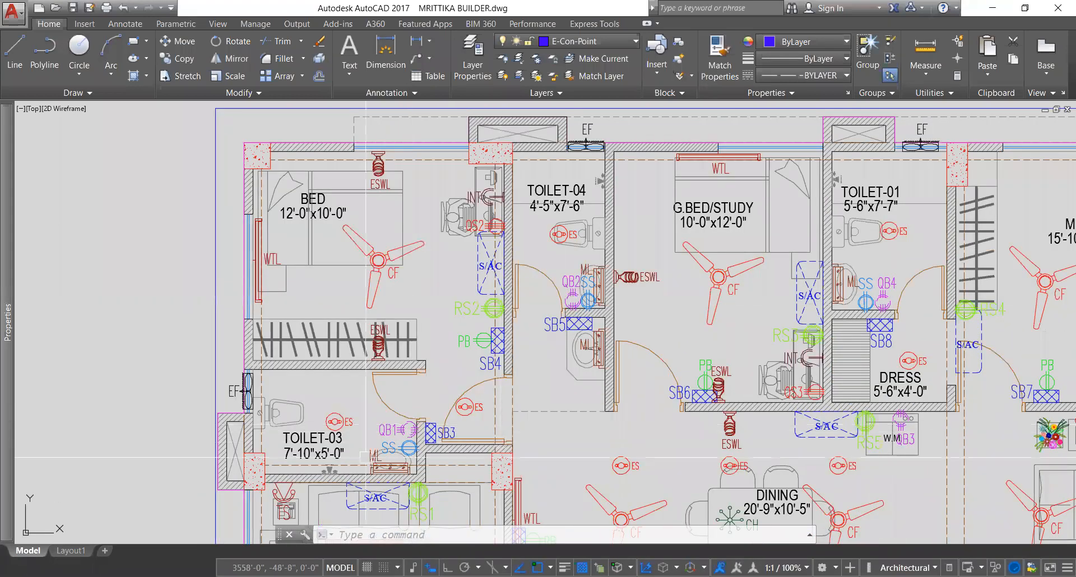
- Draw a rectangle around the BED room in the full floor plan, from outside its upper-left corner to just below SB4
text(rec)
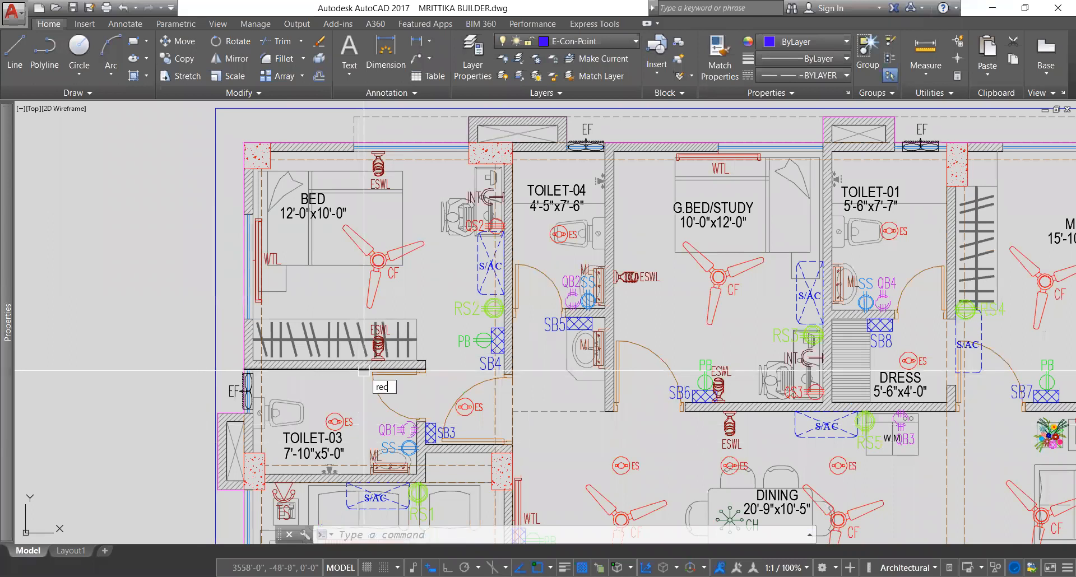
key(Return)
scroll(363, 370, down, 2)
click(247, 194)
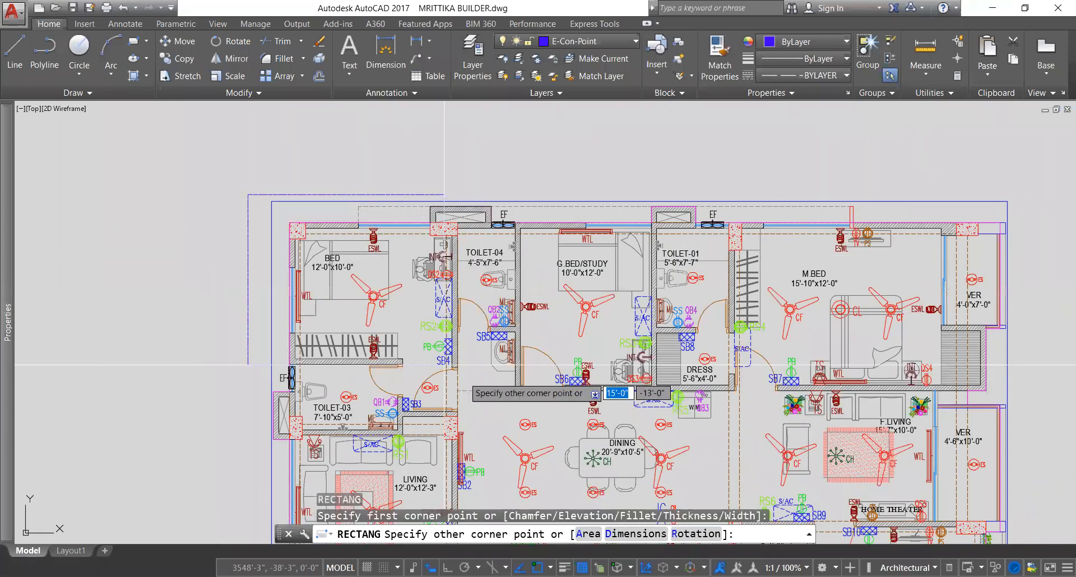
click(482, 375)
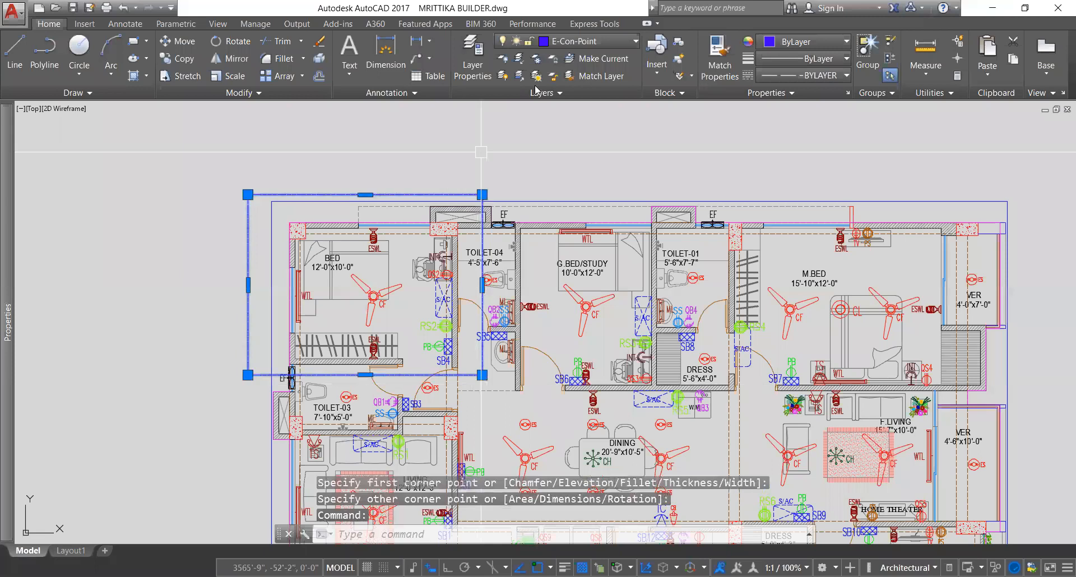
- Change the colour of the rectangle around the bedroom to Yellow and deselect it
click(806, 43)
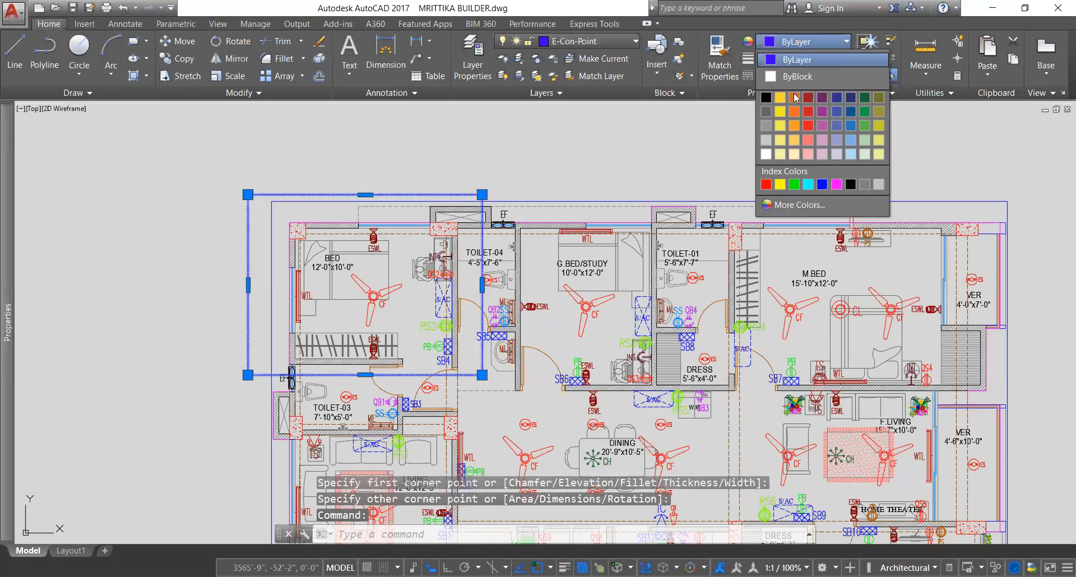
click(782, 183)
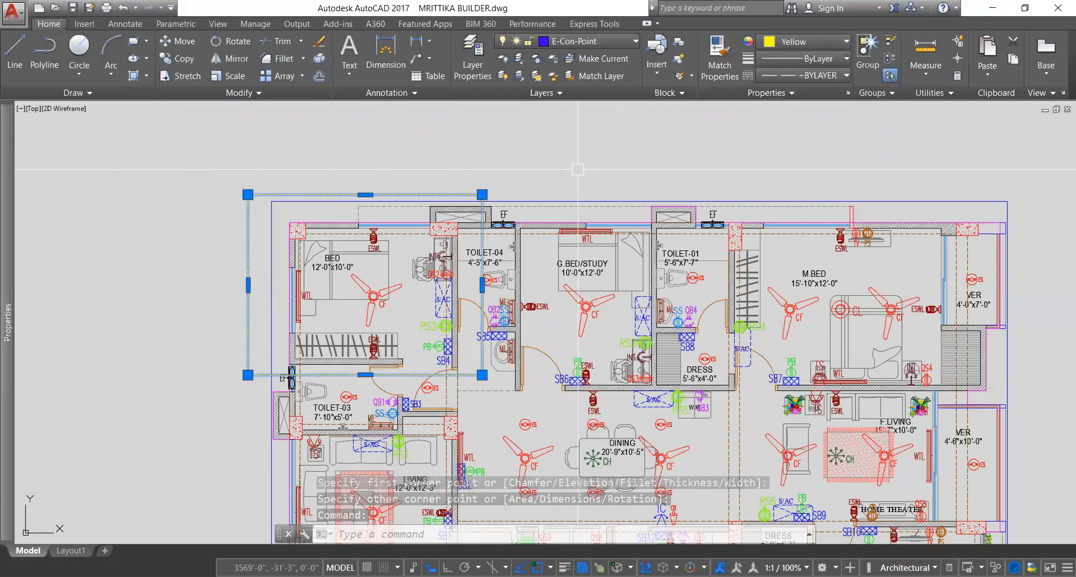
key(Escape)
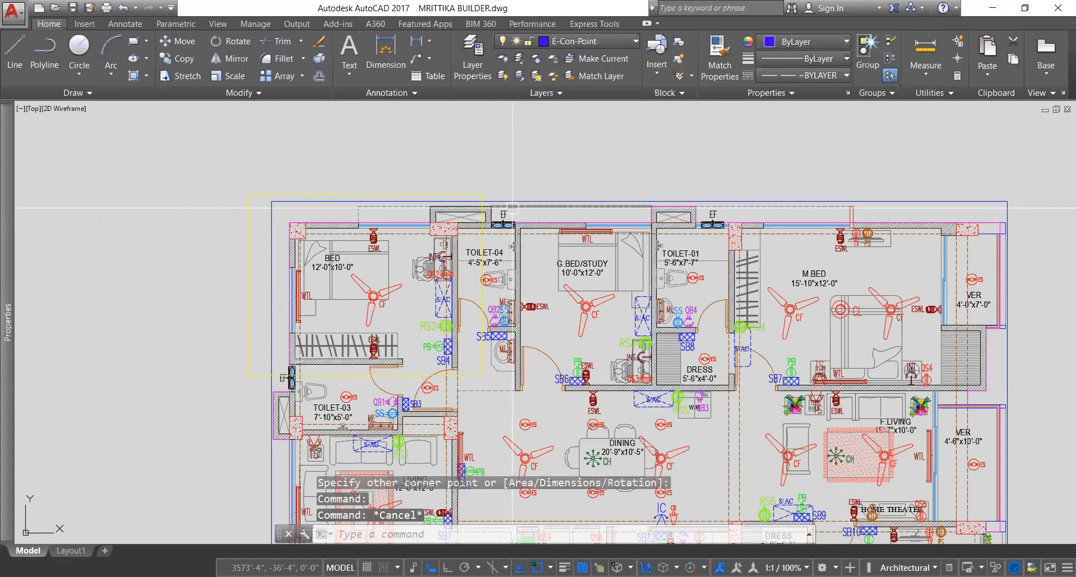
- Stretch the yellow rectangle's lower edge down below TOILET-03 so that it also encloses that toilet, then clear the selection
click(375, 375)
click(365, 375)
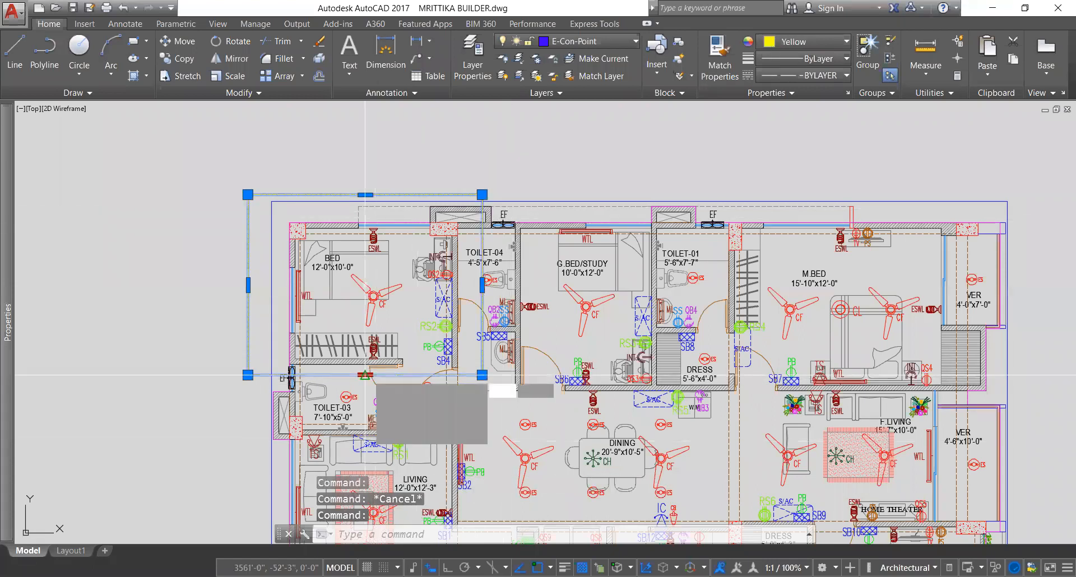
click(365, 441)
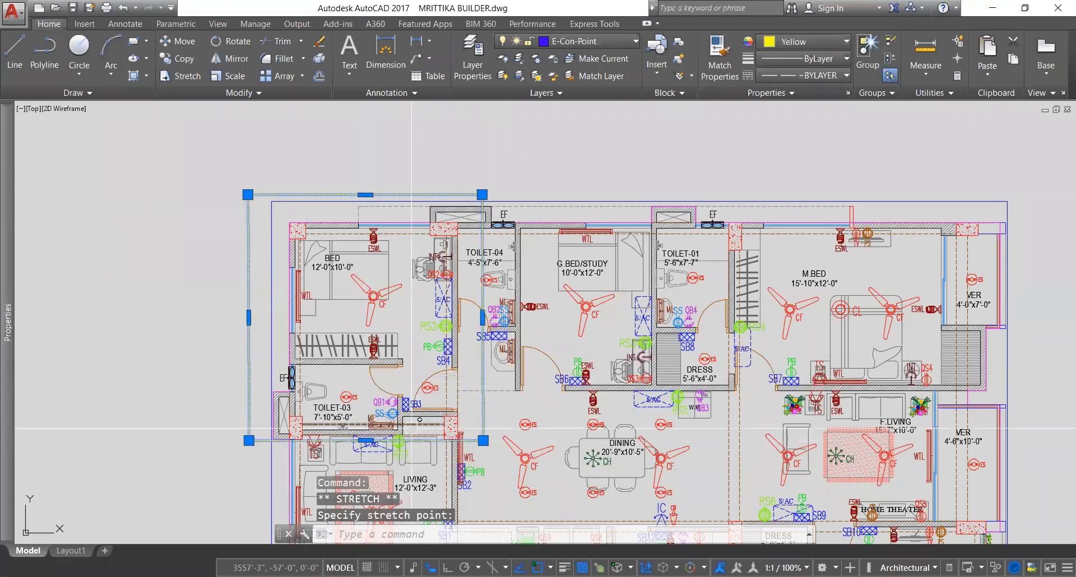
key(Escape)
key(Escape)
key(Escape)
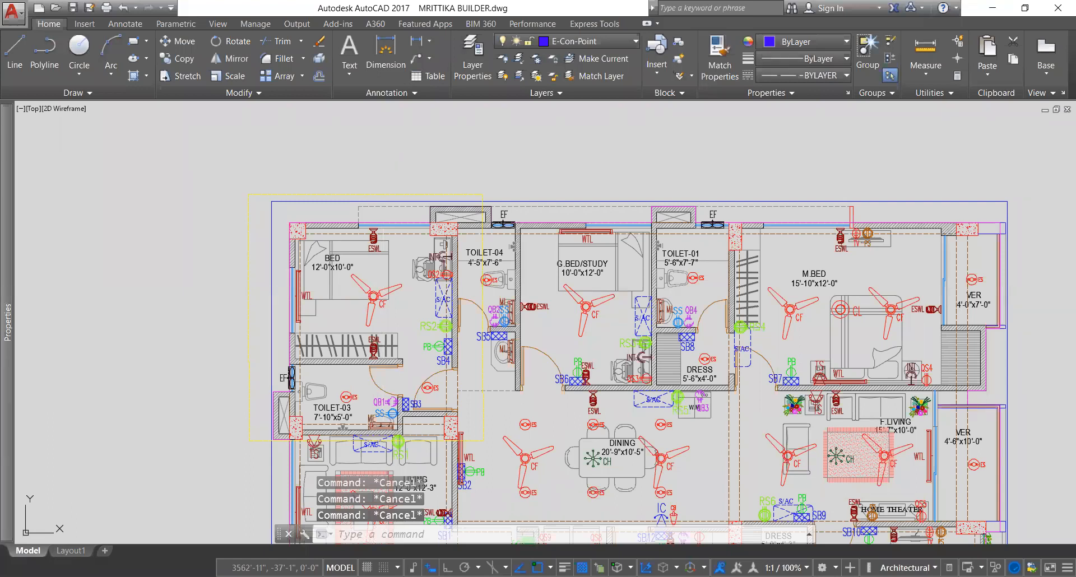
- Save the drawing and close AutoCAD
key(ctrl+s)
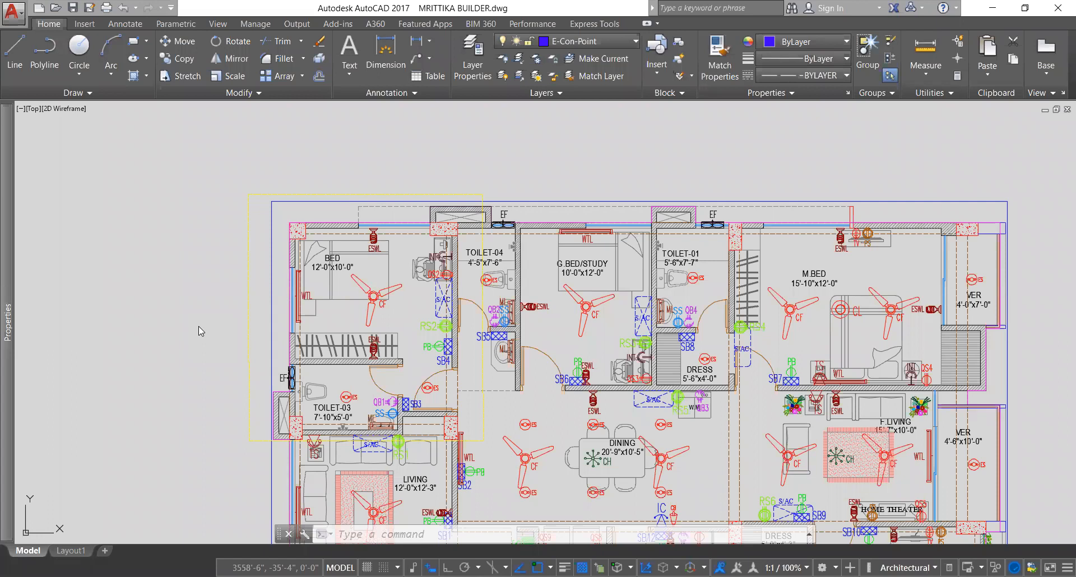
click(1058, 4)
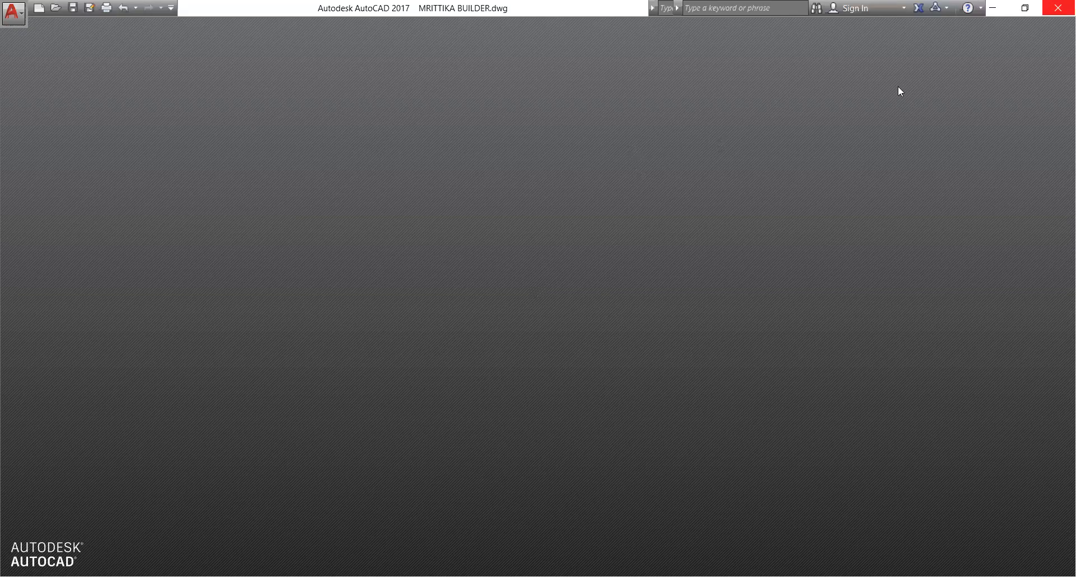